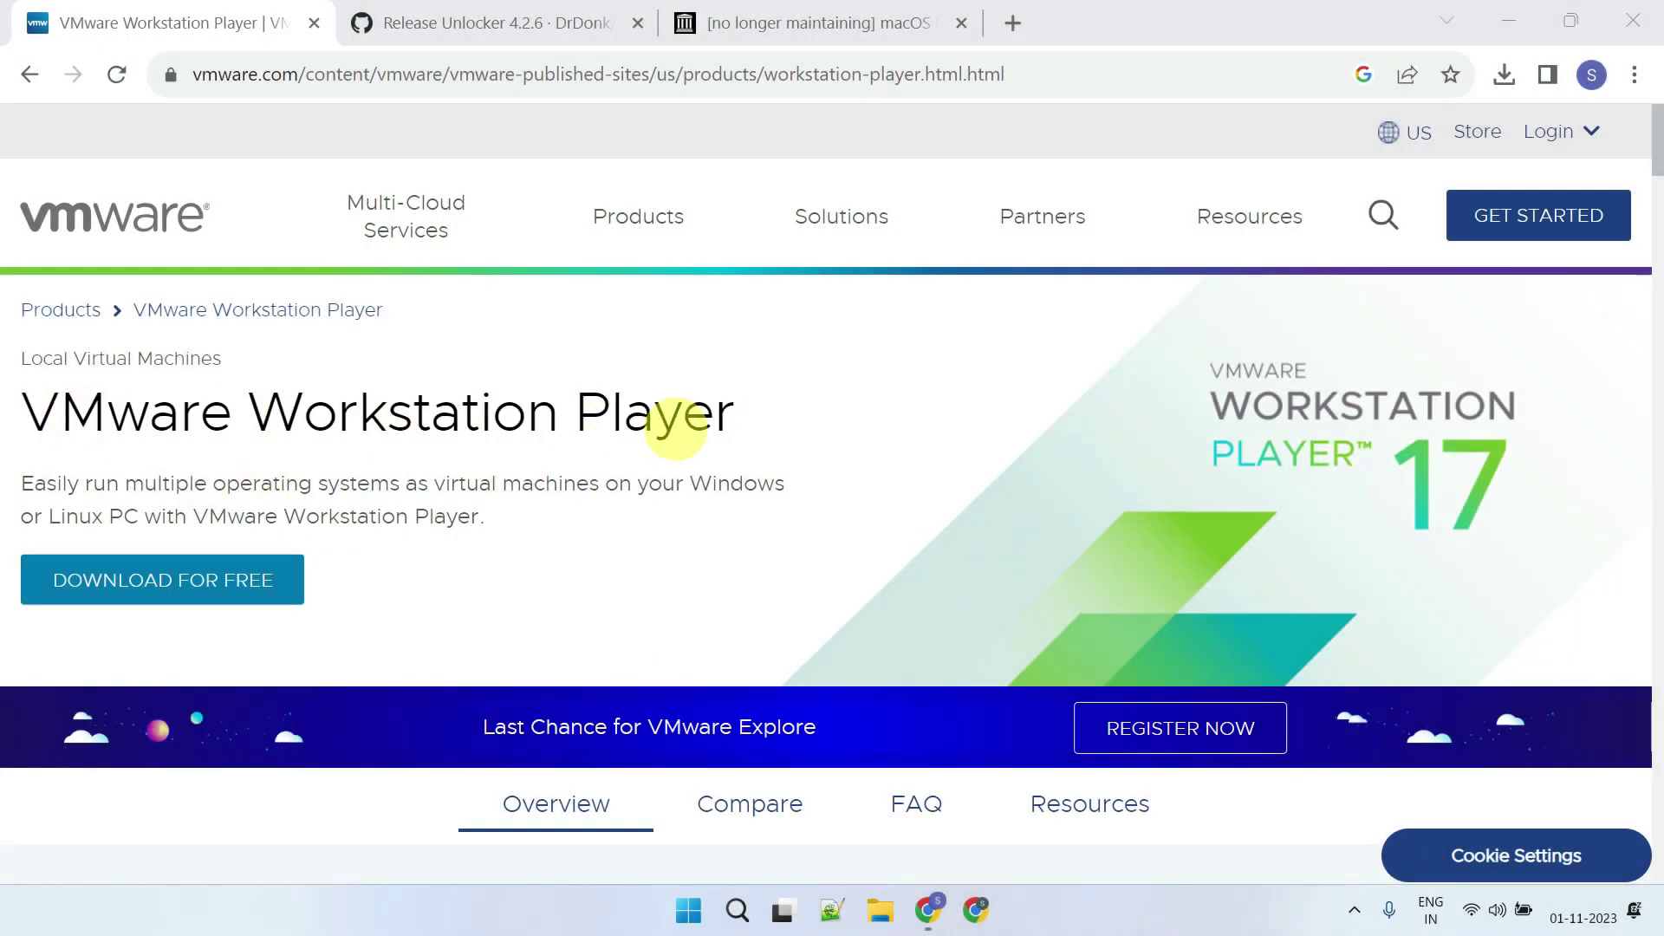
# Start downloading the VMware Workstation 17.5.0 Player installer for Windows 64-bit
pyautogui.click(57, 590)
pyautogui.scroll(-5, 1003, 565)
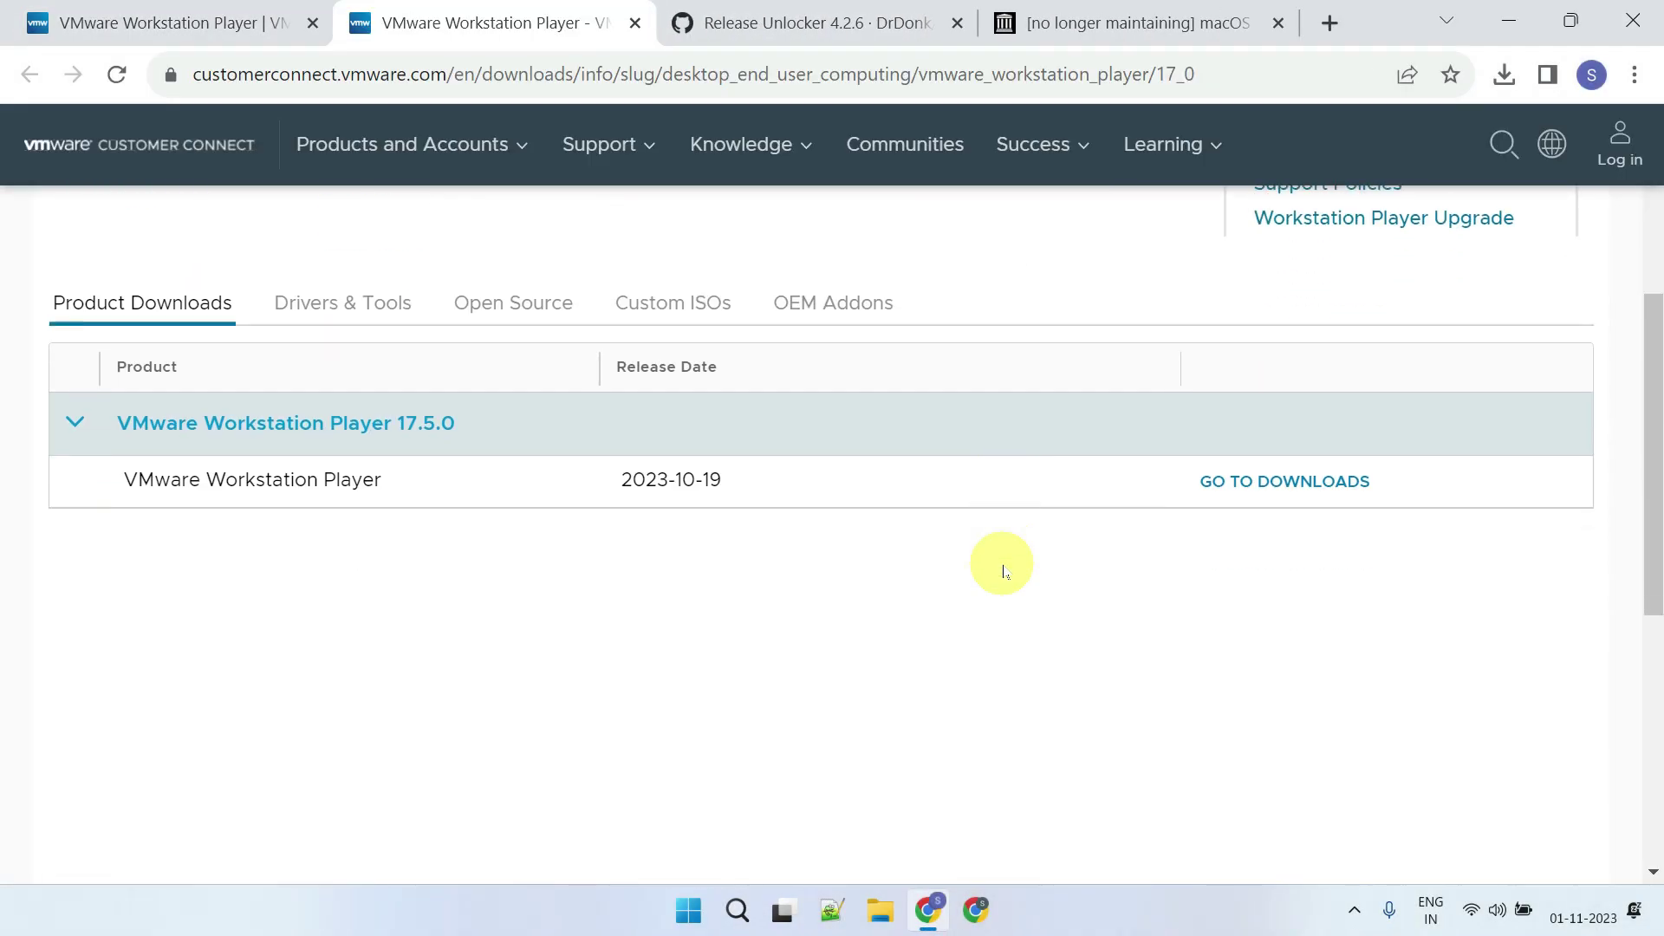
pyautogui.click(1255, 476)
pyautogui.scroll(-6, 944, 550)
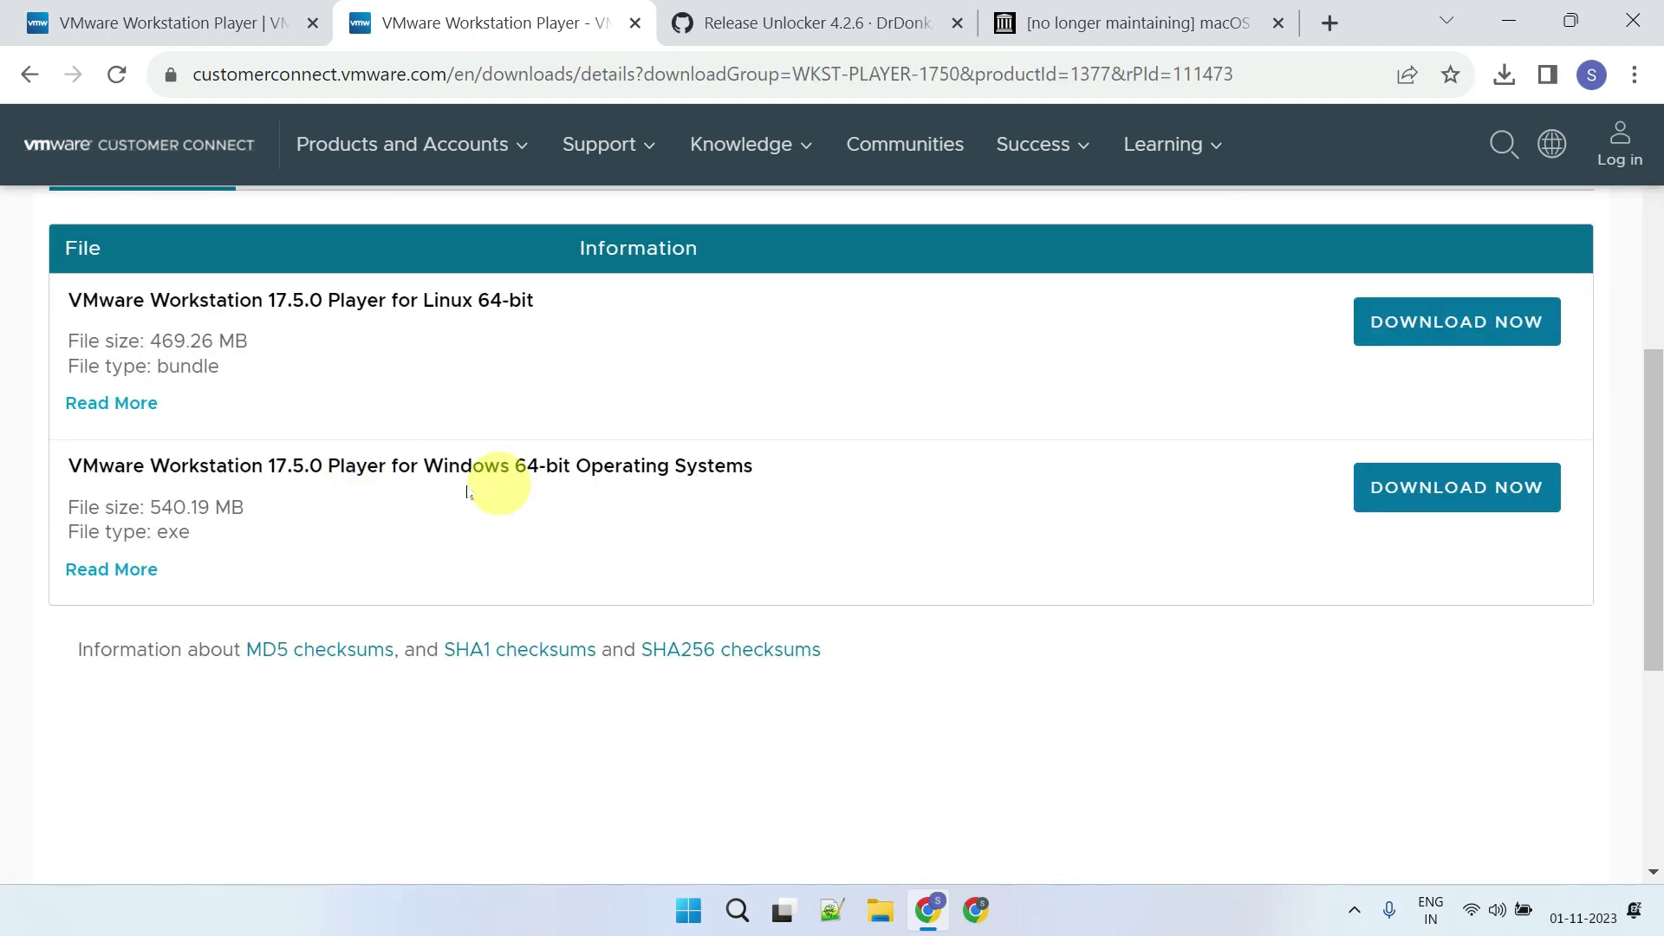
pyautogui.click(1461, 518)
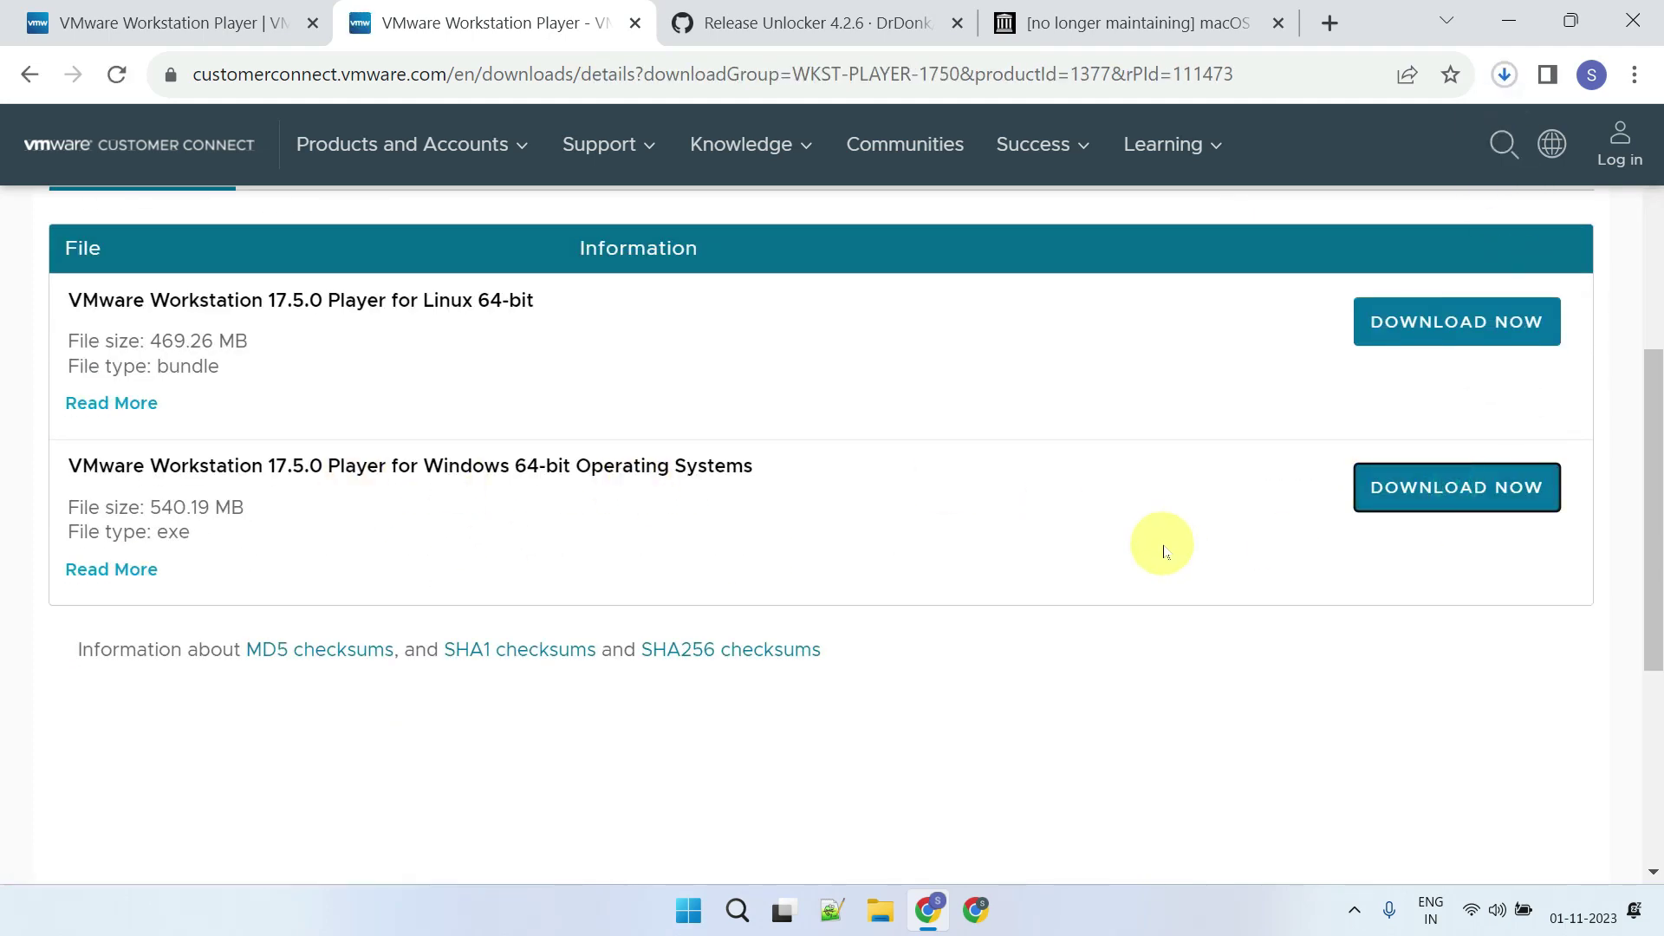
# Download unlocker426.zip from the GitHub Unlocker 4.2.6 release assets
pyautogui.click(778, 26)
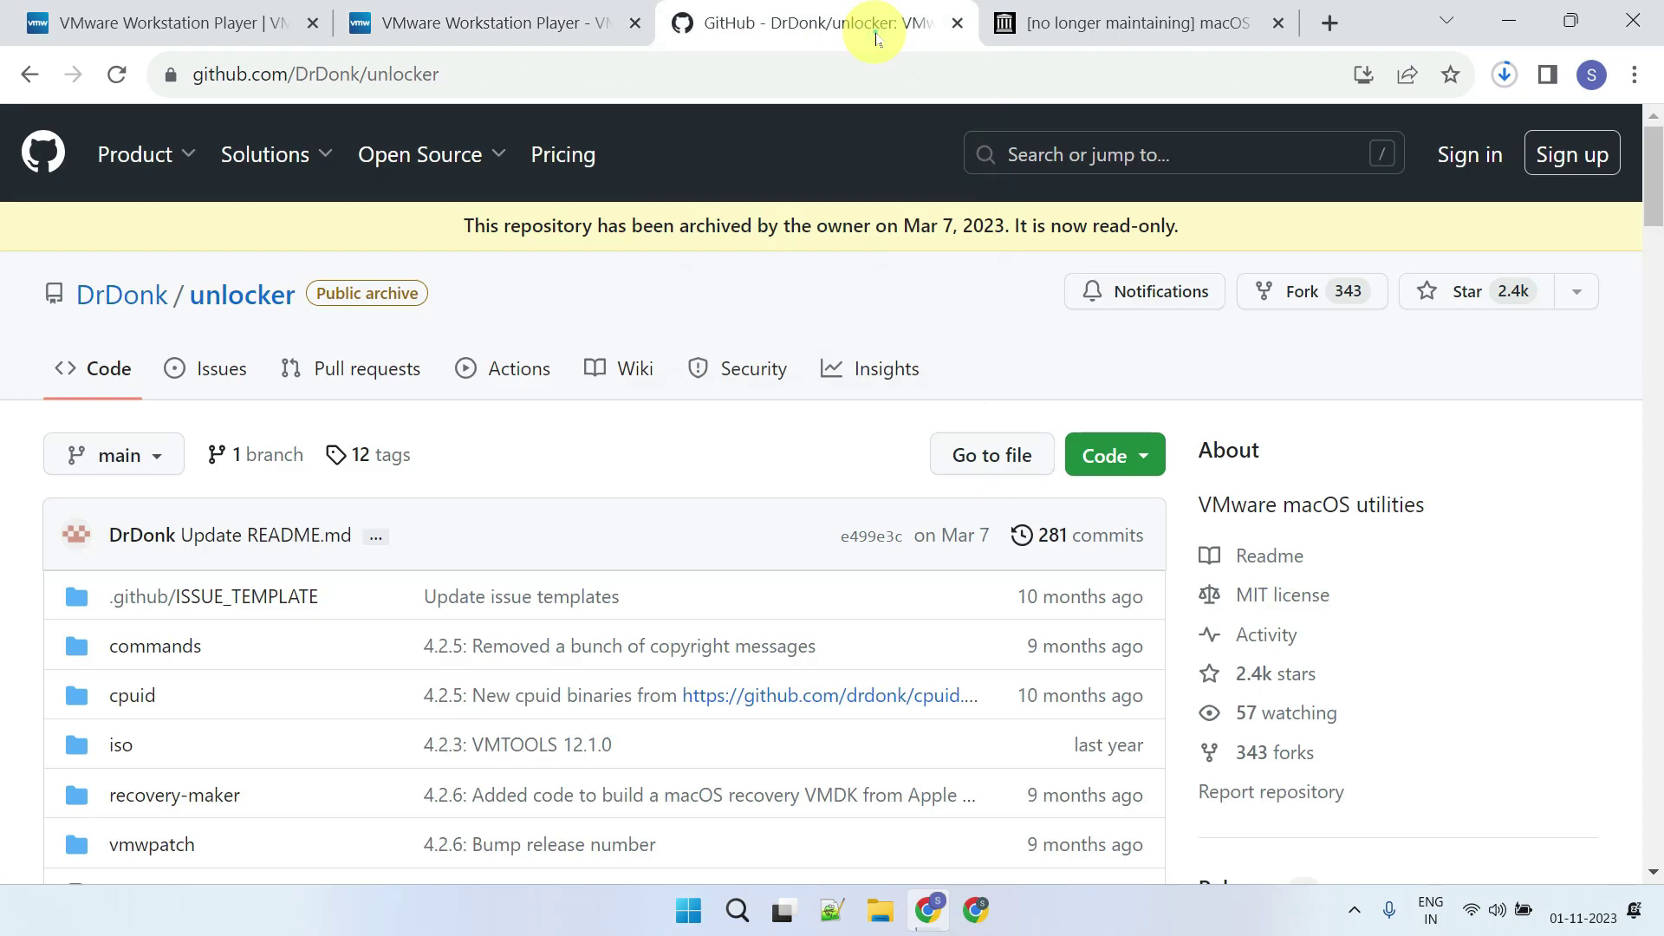
pyautogui.scroll(-20, 645, 423)
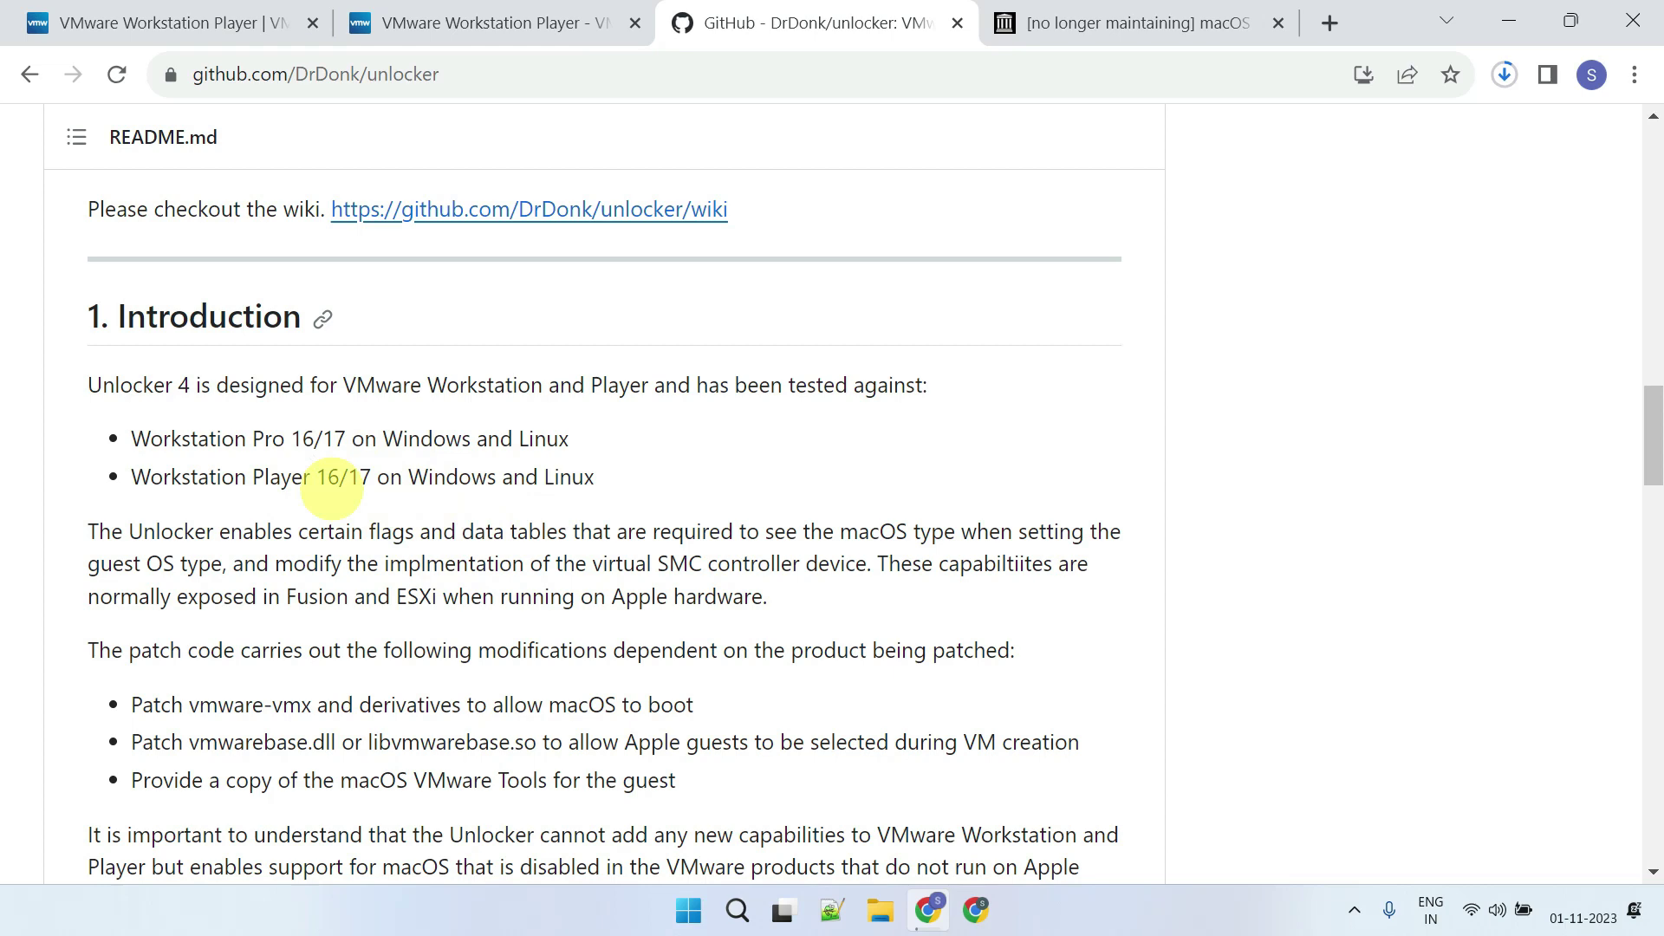
pyautogui.scroll(10, 1110, 571)
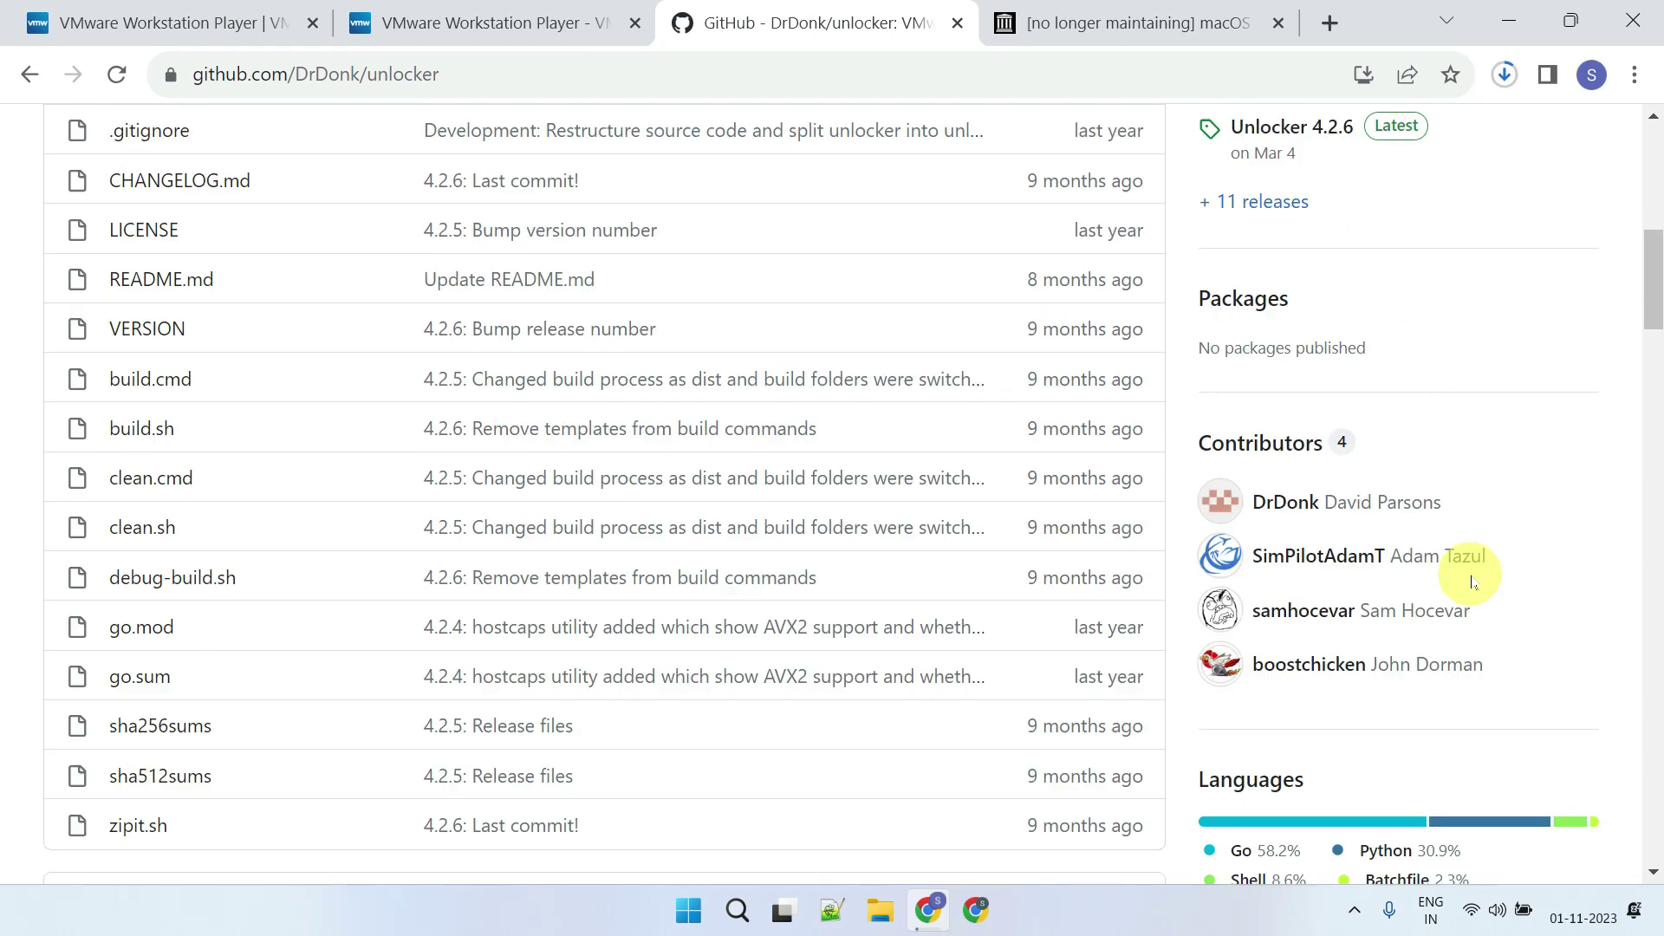
pyautogui.click(1291, 126)
pyautogui.scroll(-10, 457, 602)
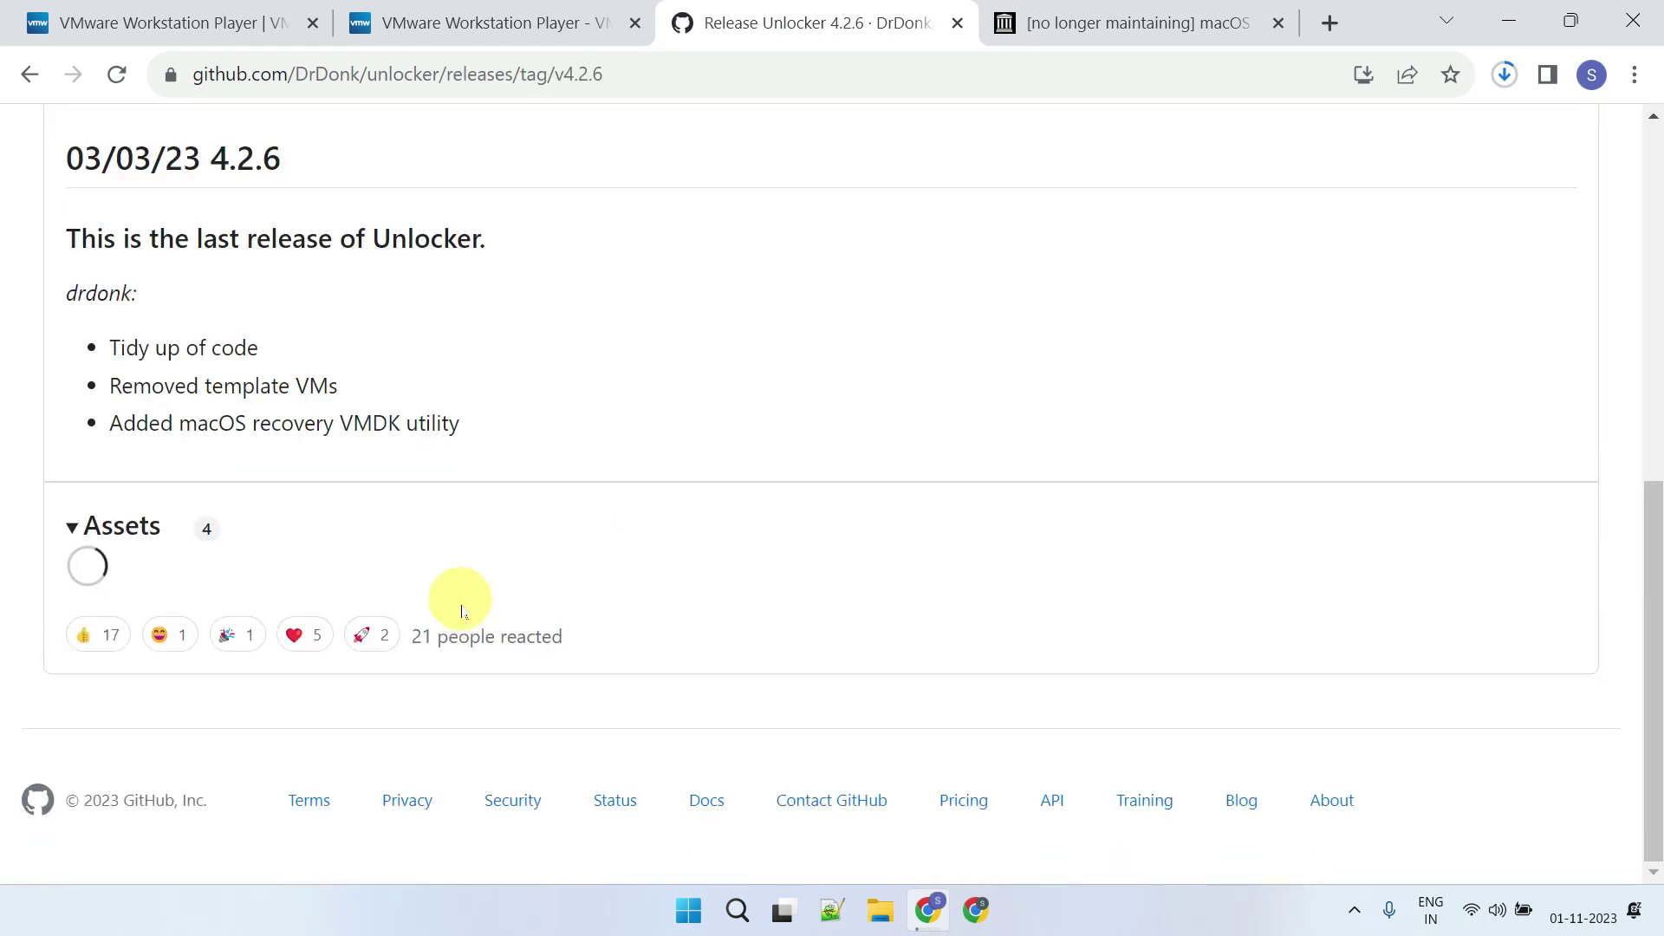
pyautogui.click(213, 489)
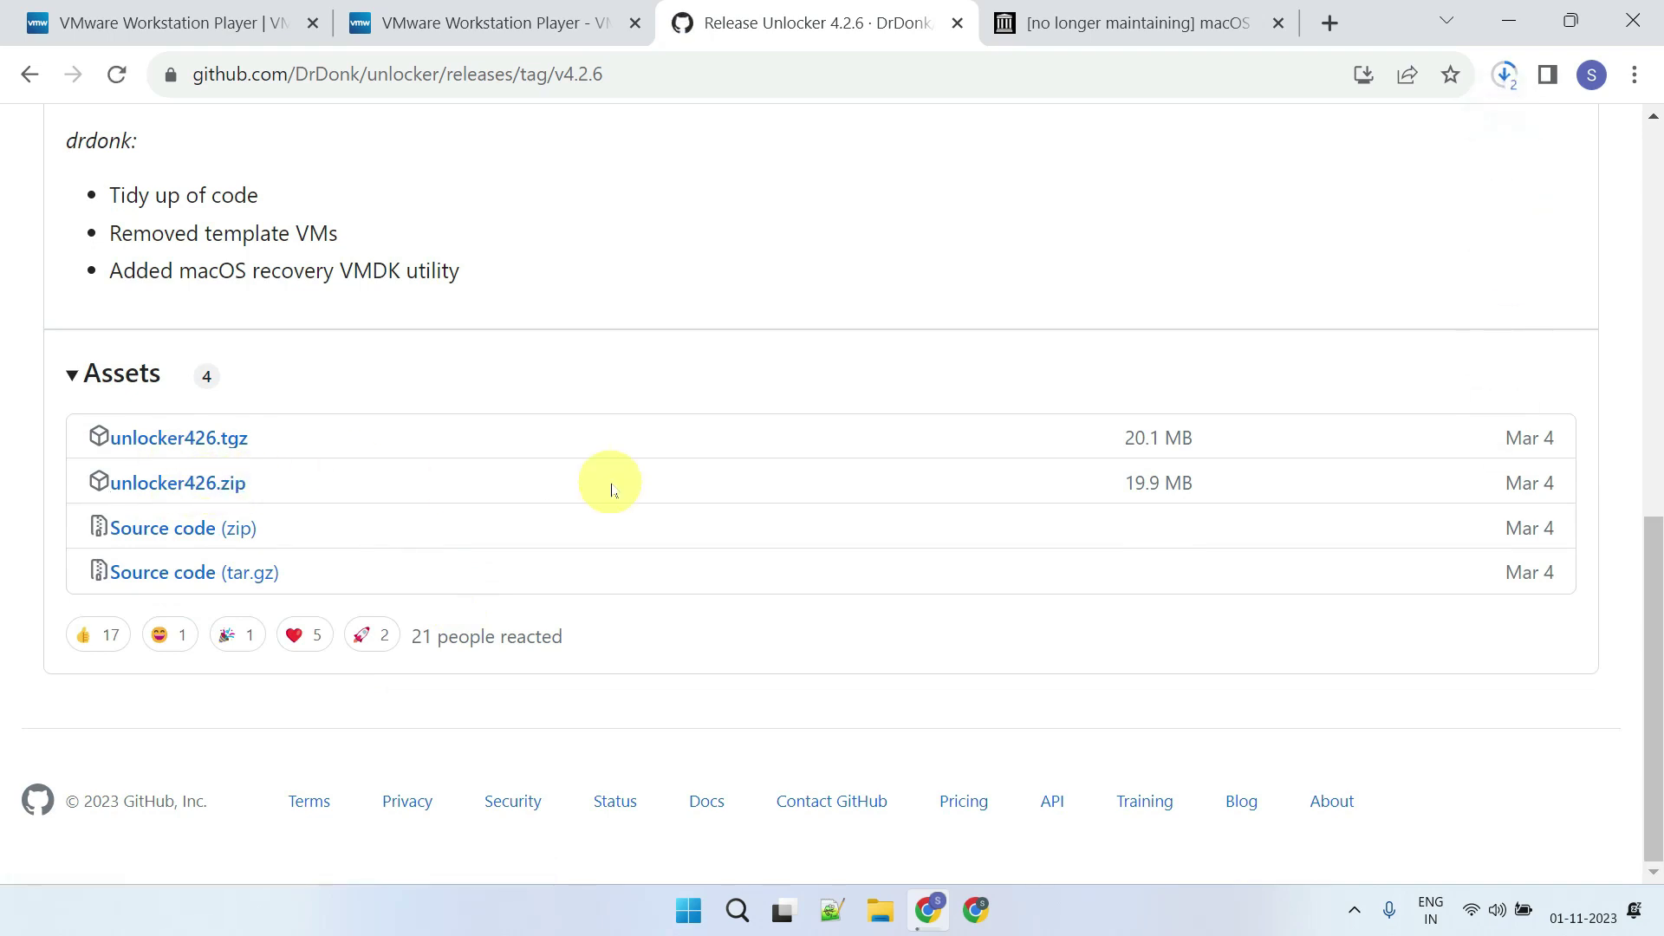
pyautogui.click(1108, 36)
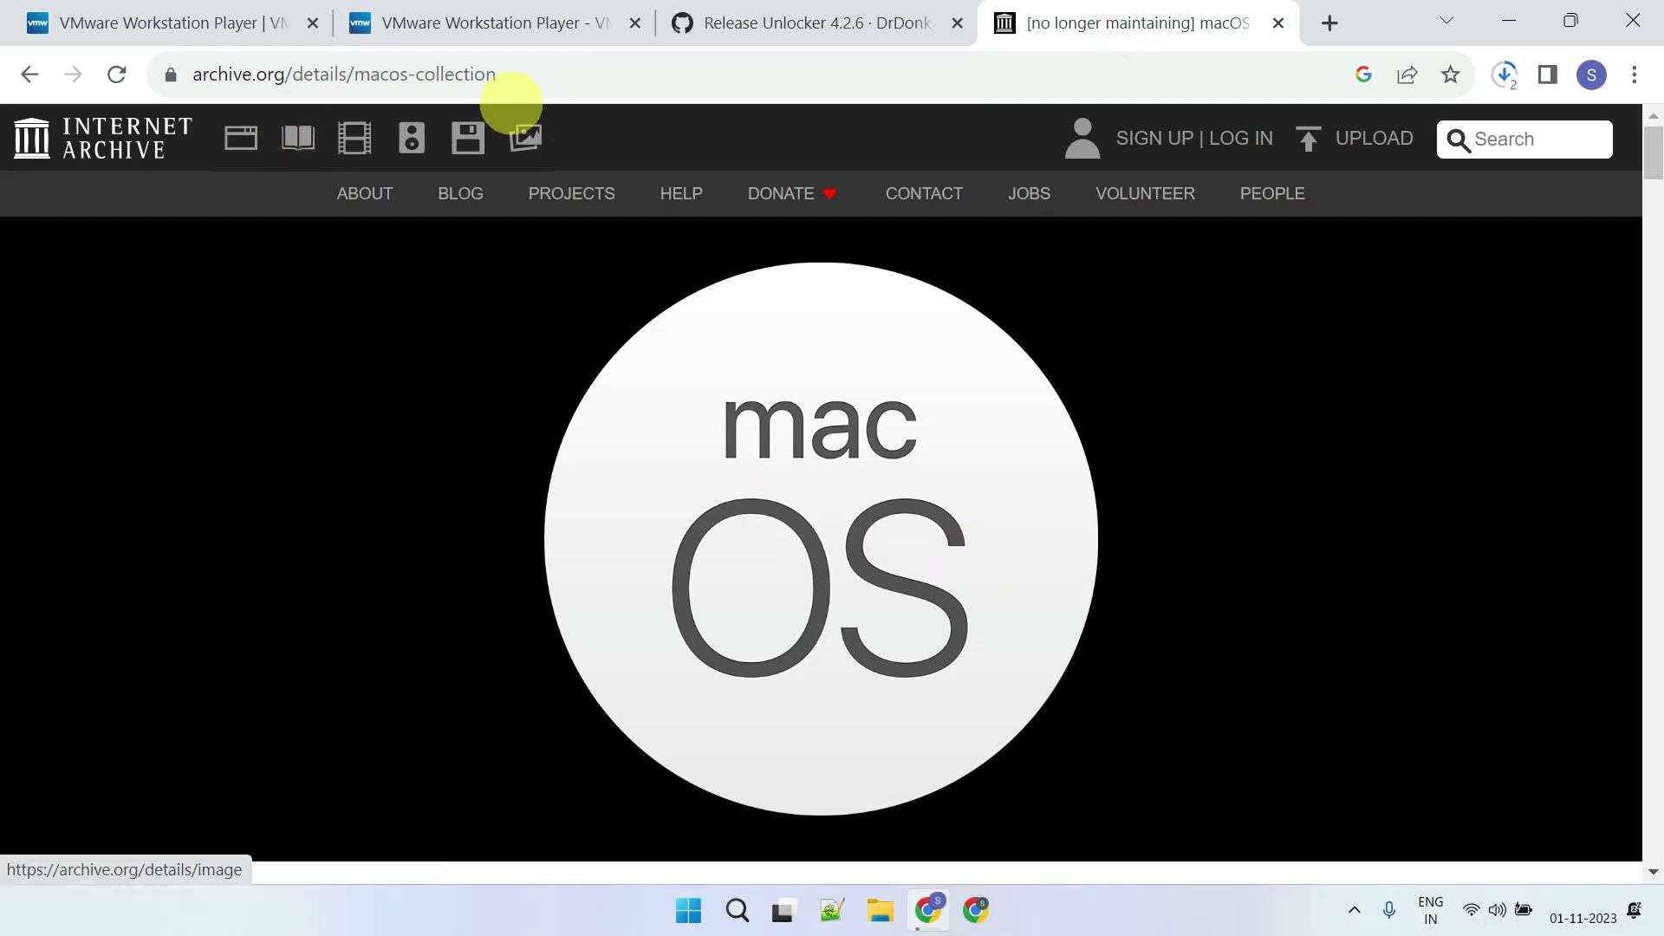
# Download the macOS collection's TORRENT file from archive.org and open it from Chrome's downloads
pyautogui.scroll(-8, 1326, 669)
pyautogui.click(1326, 668)
pyautogui.scroll(-3, 1309, 511)
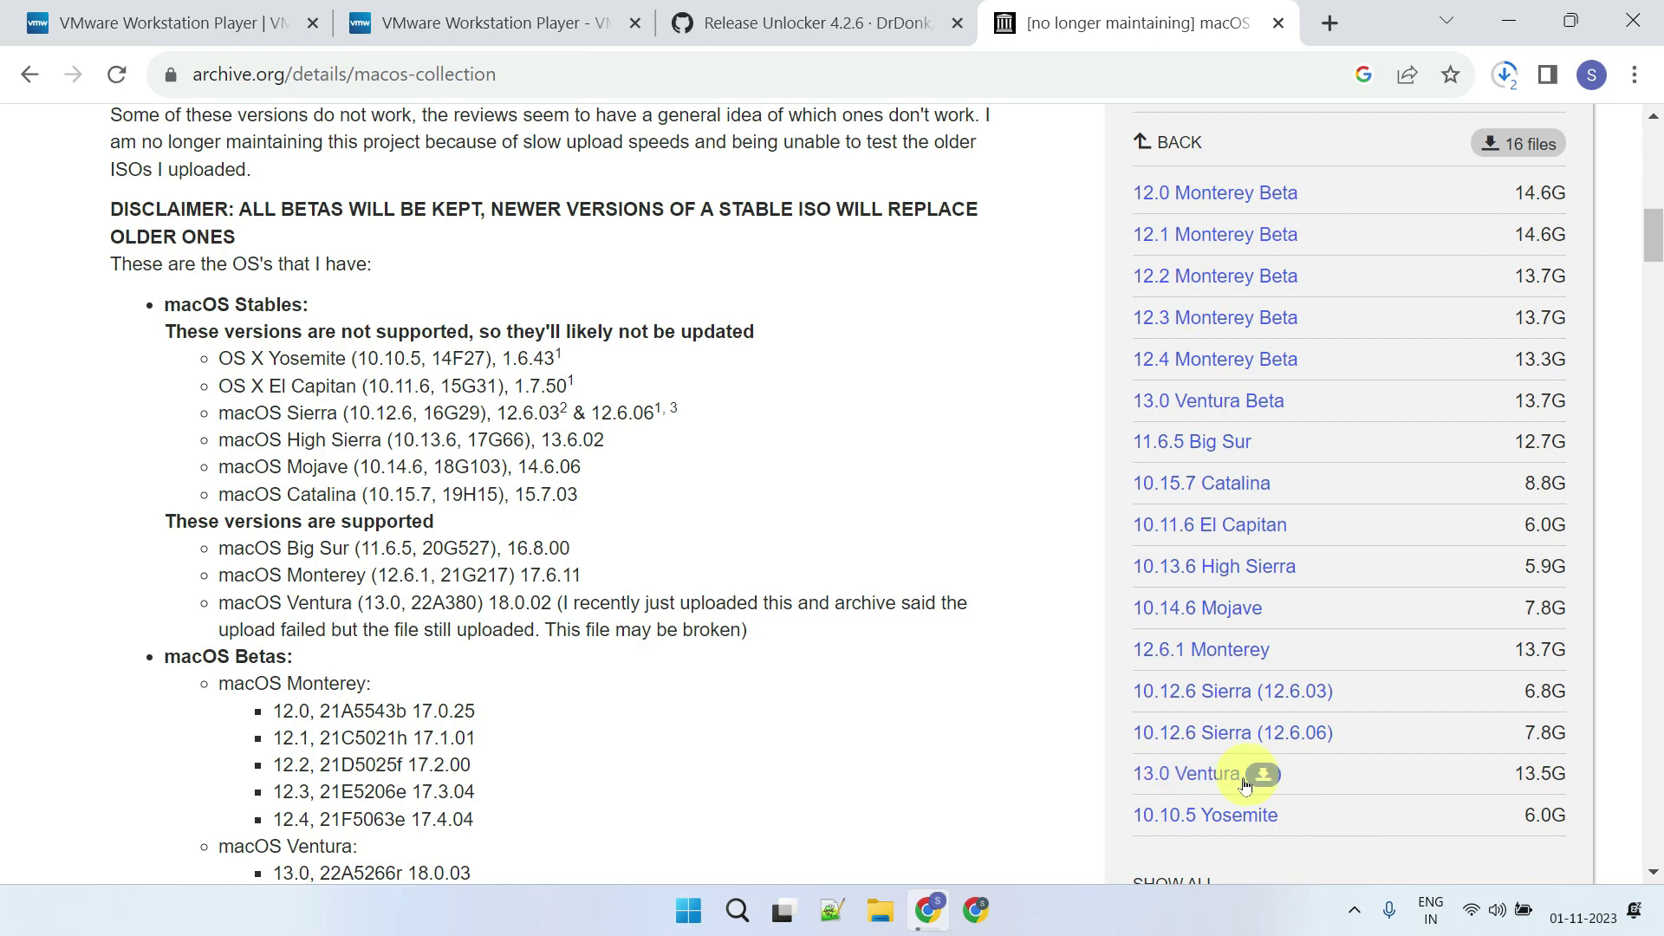
pyautogui.scroll(3, 1199, 403)
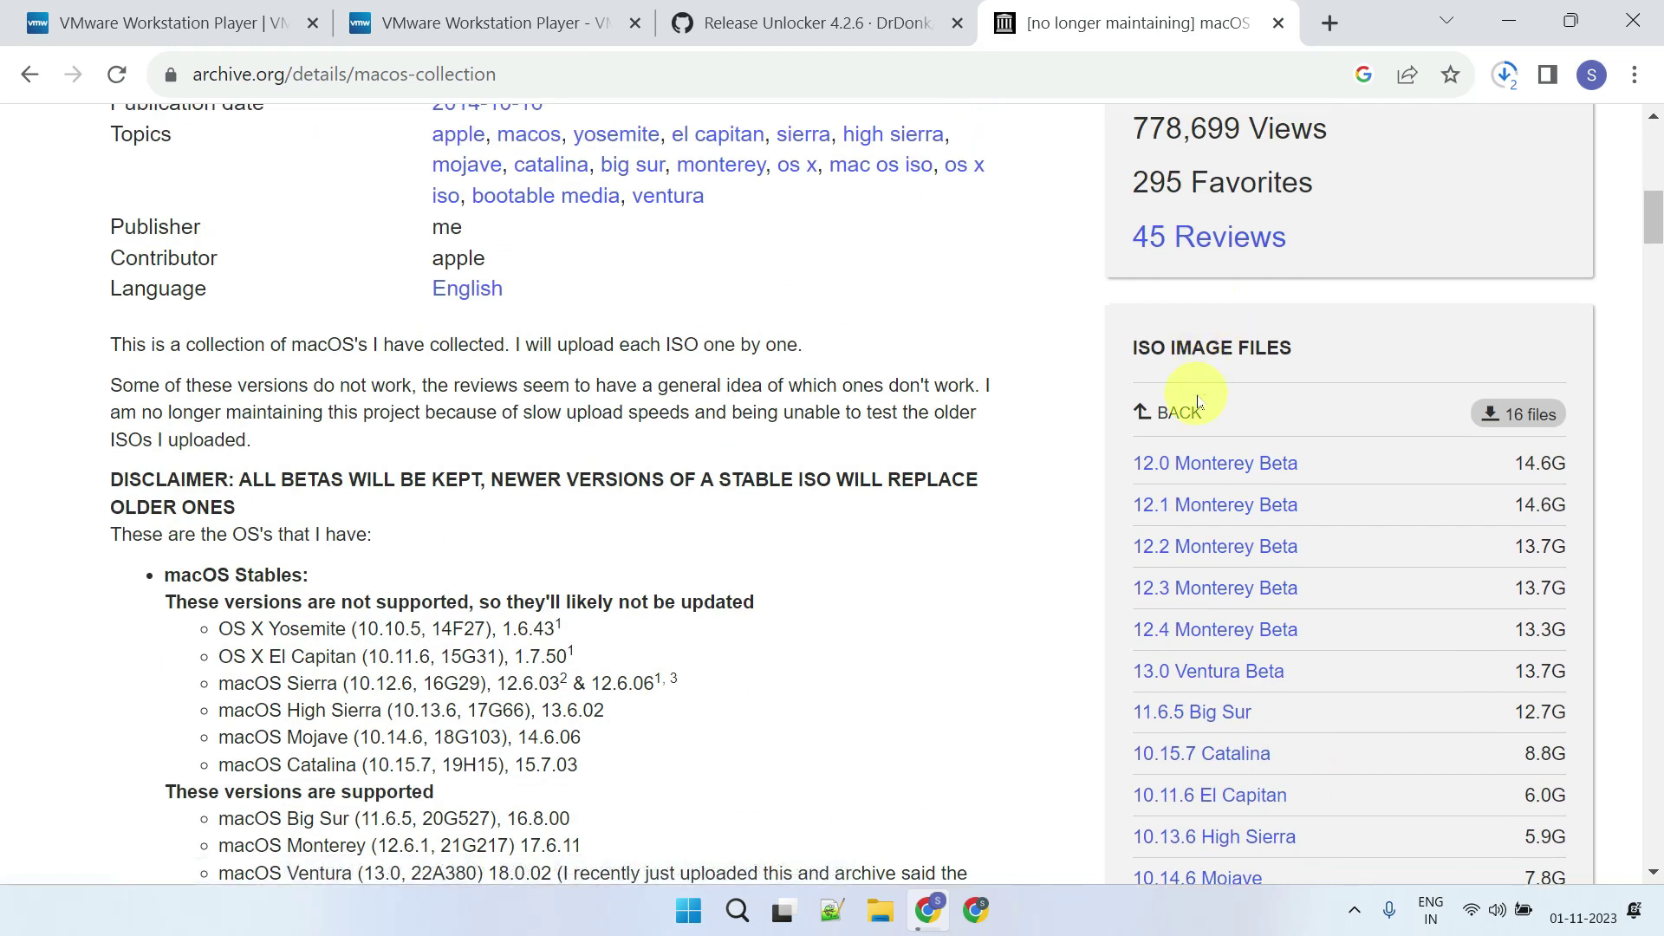
pyautogui.click(1166, 412)
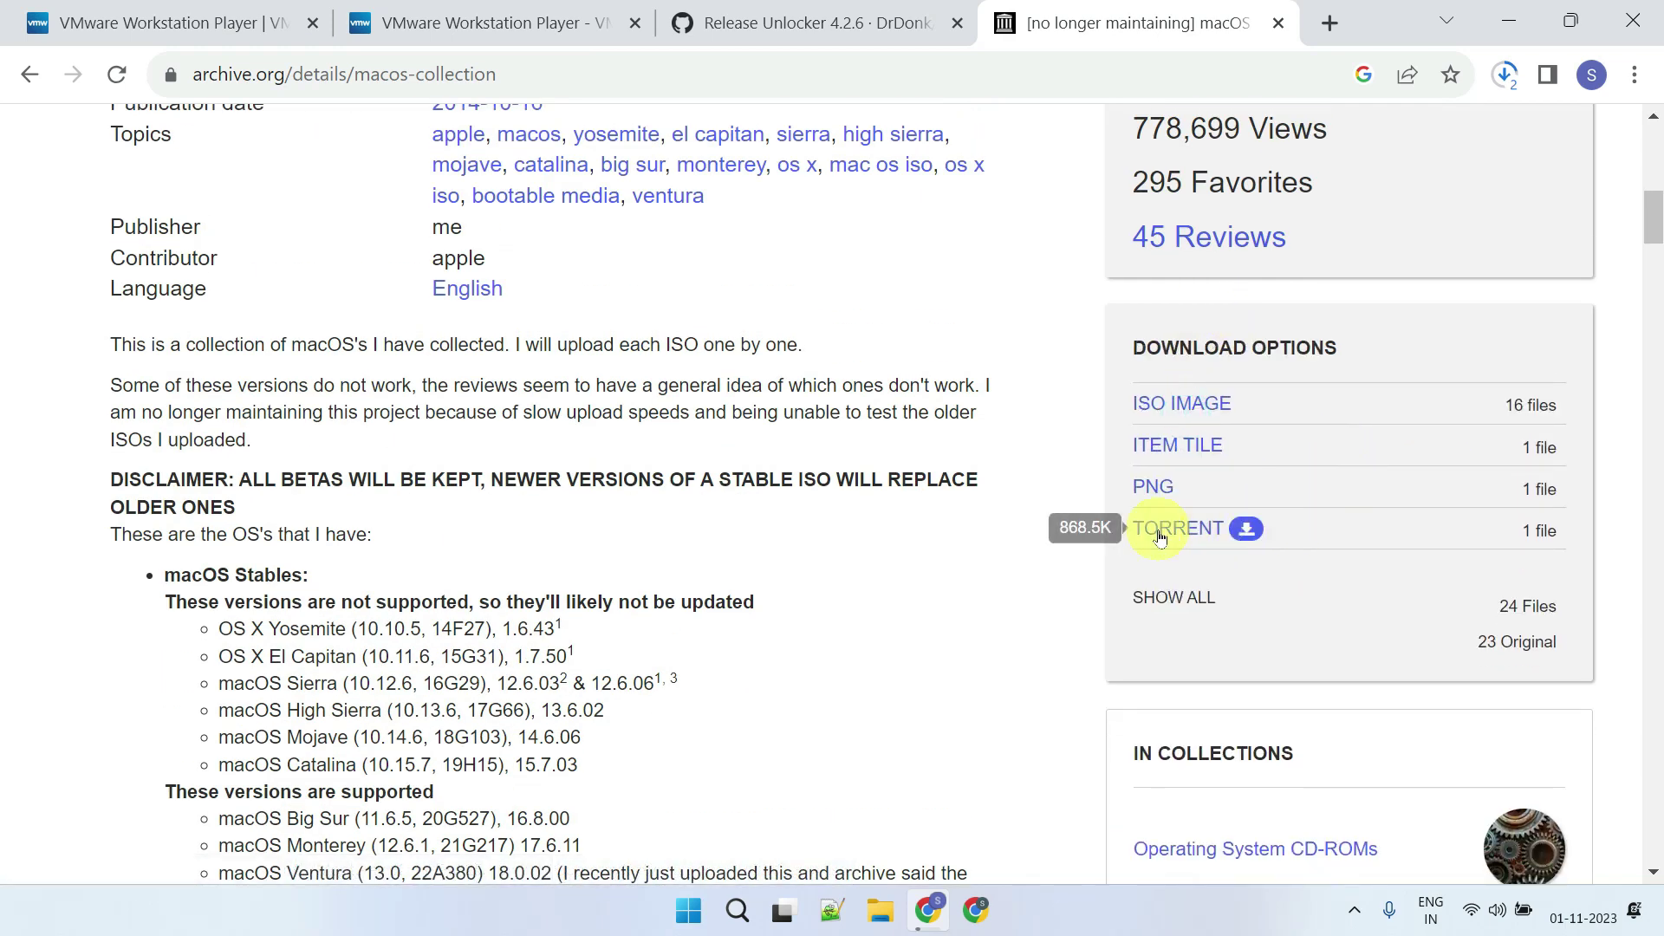
pyautogui.click(1183, 541)
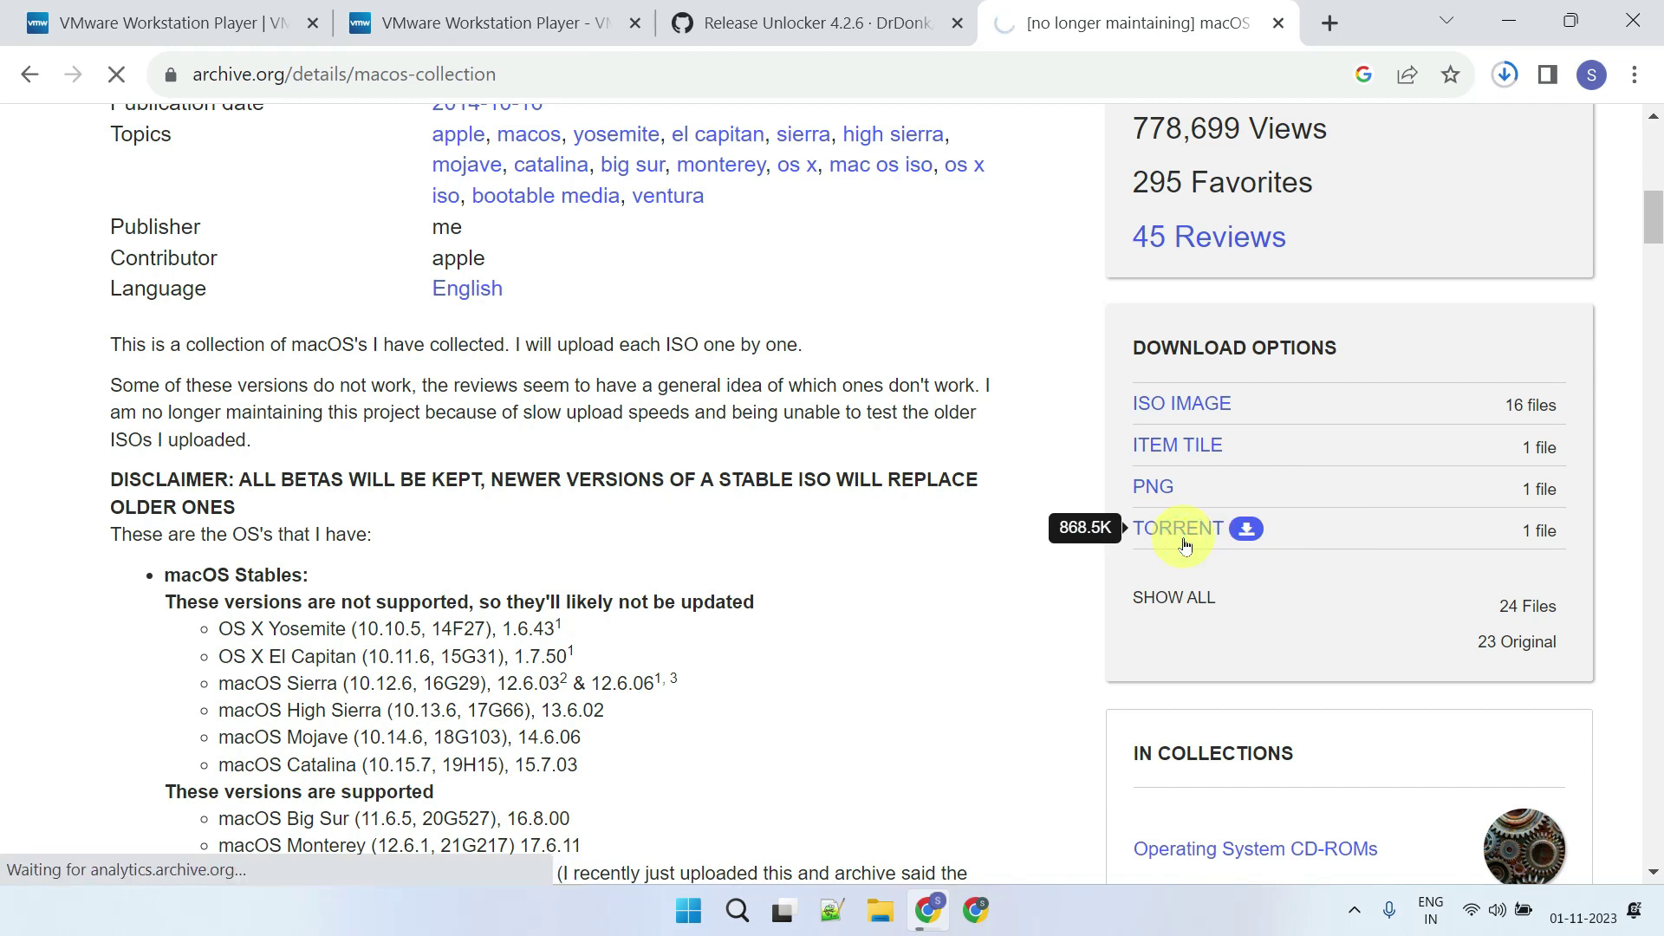
pyautogui.click(1505, 73)
# Add the torrent in qBittorrent with only Releases\Ventura 13.0 v18.0.02.iso selected
pyautogui.click(1318, 282)
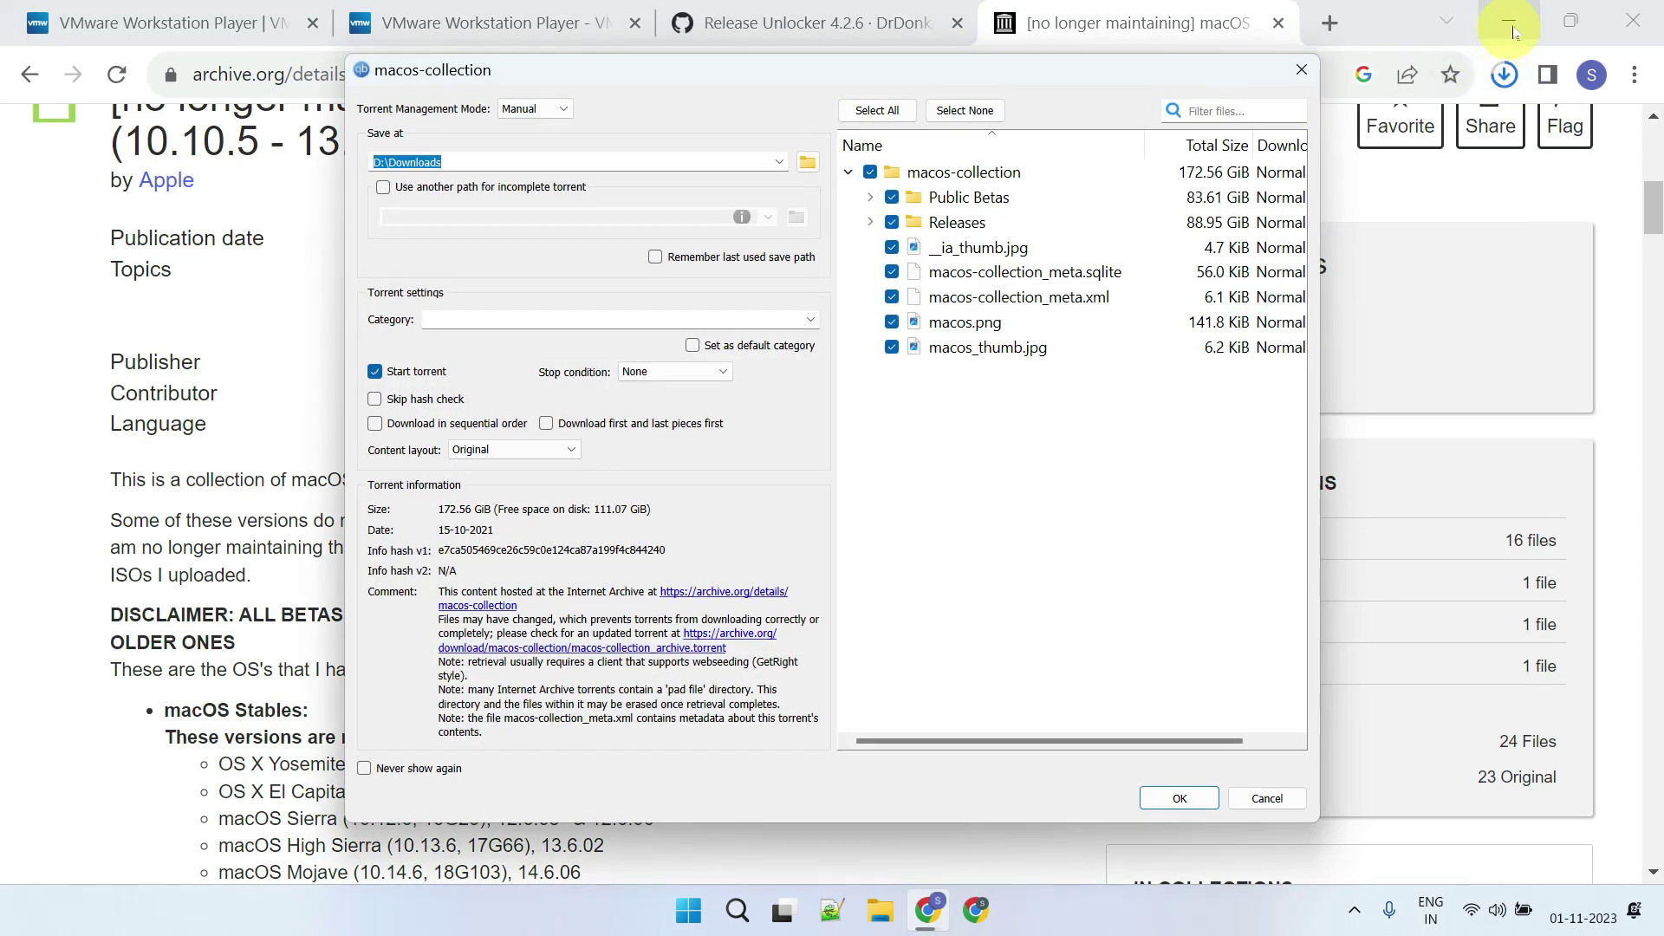
pyautogui.click(1513, 32)
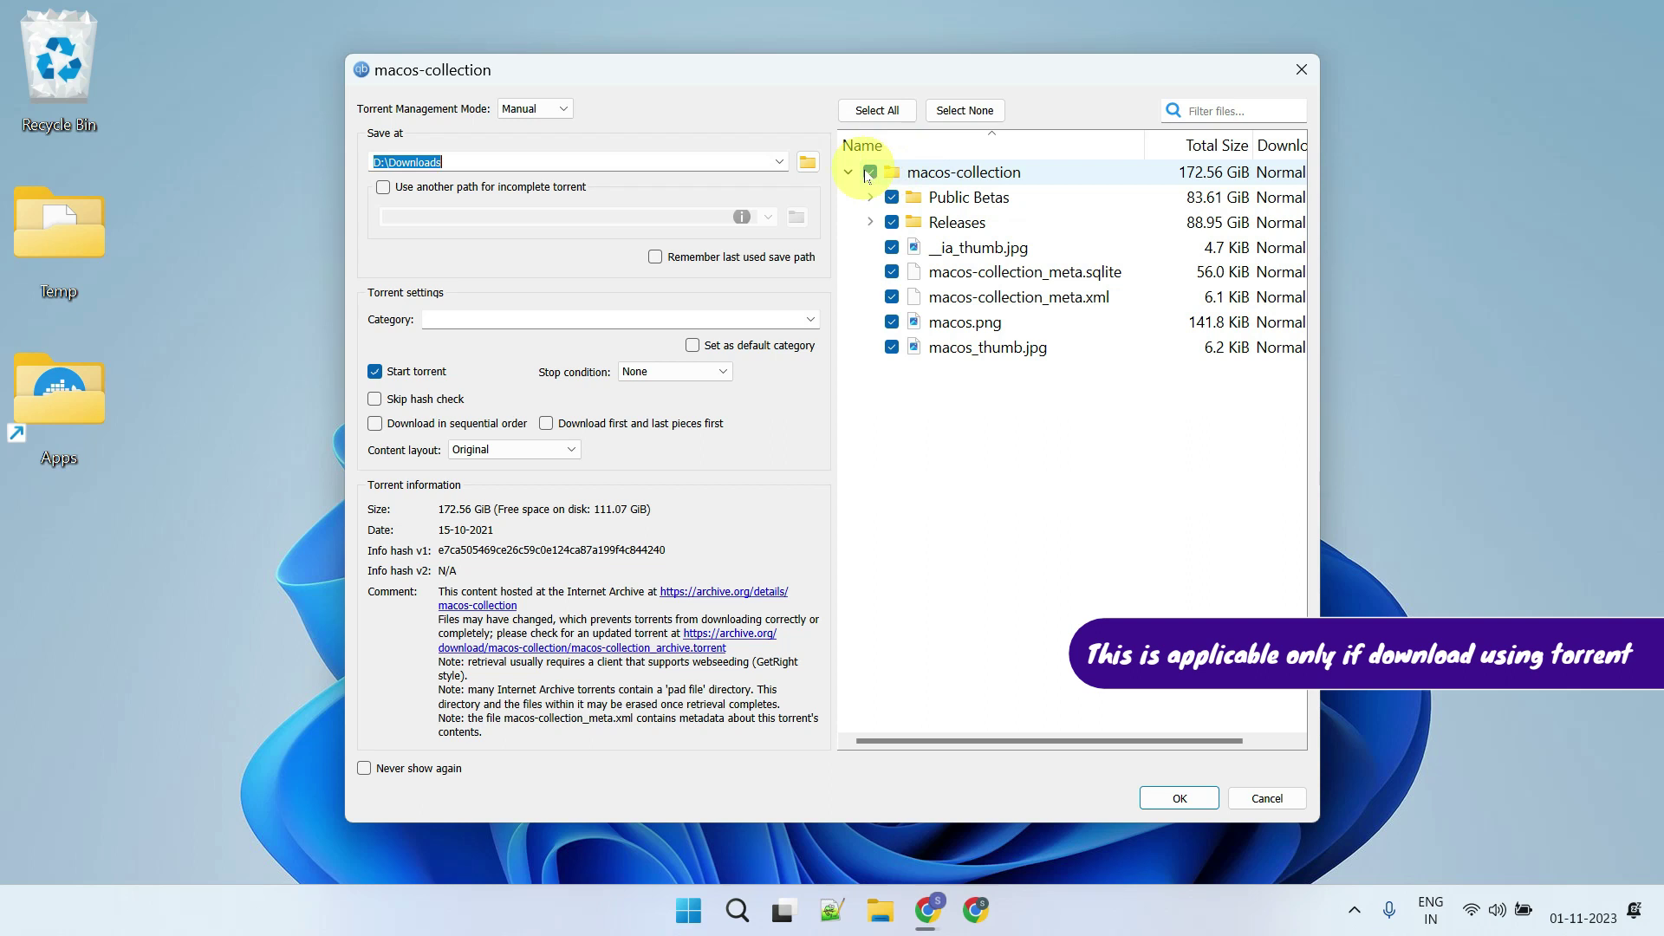
pyautogui.click(870, 172)
pyautogui.click(871, 222)
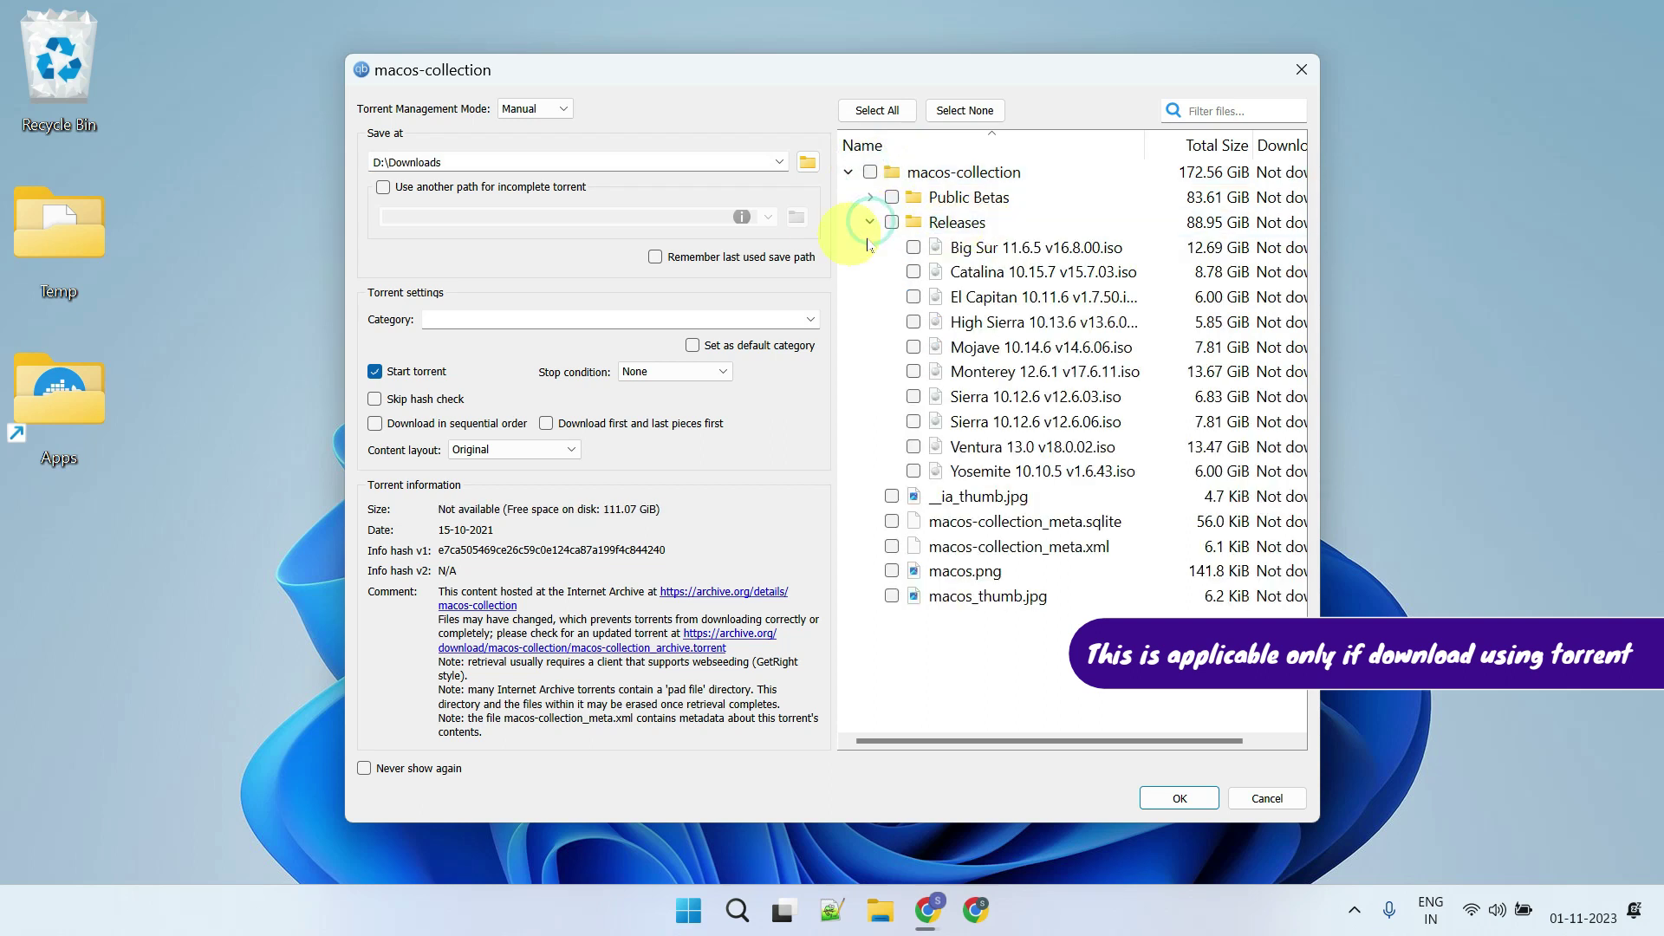
pyautogui.click(914, 447)
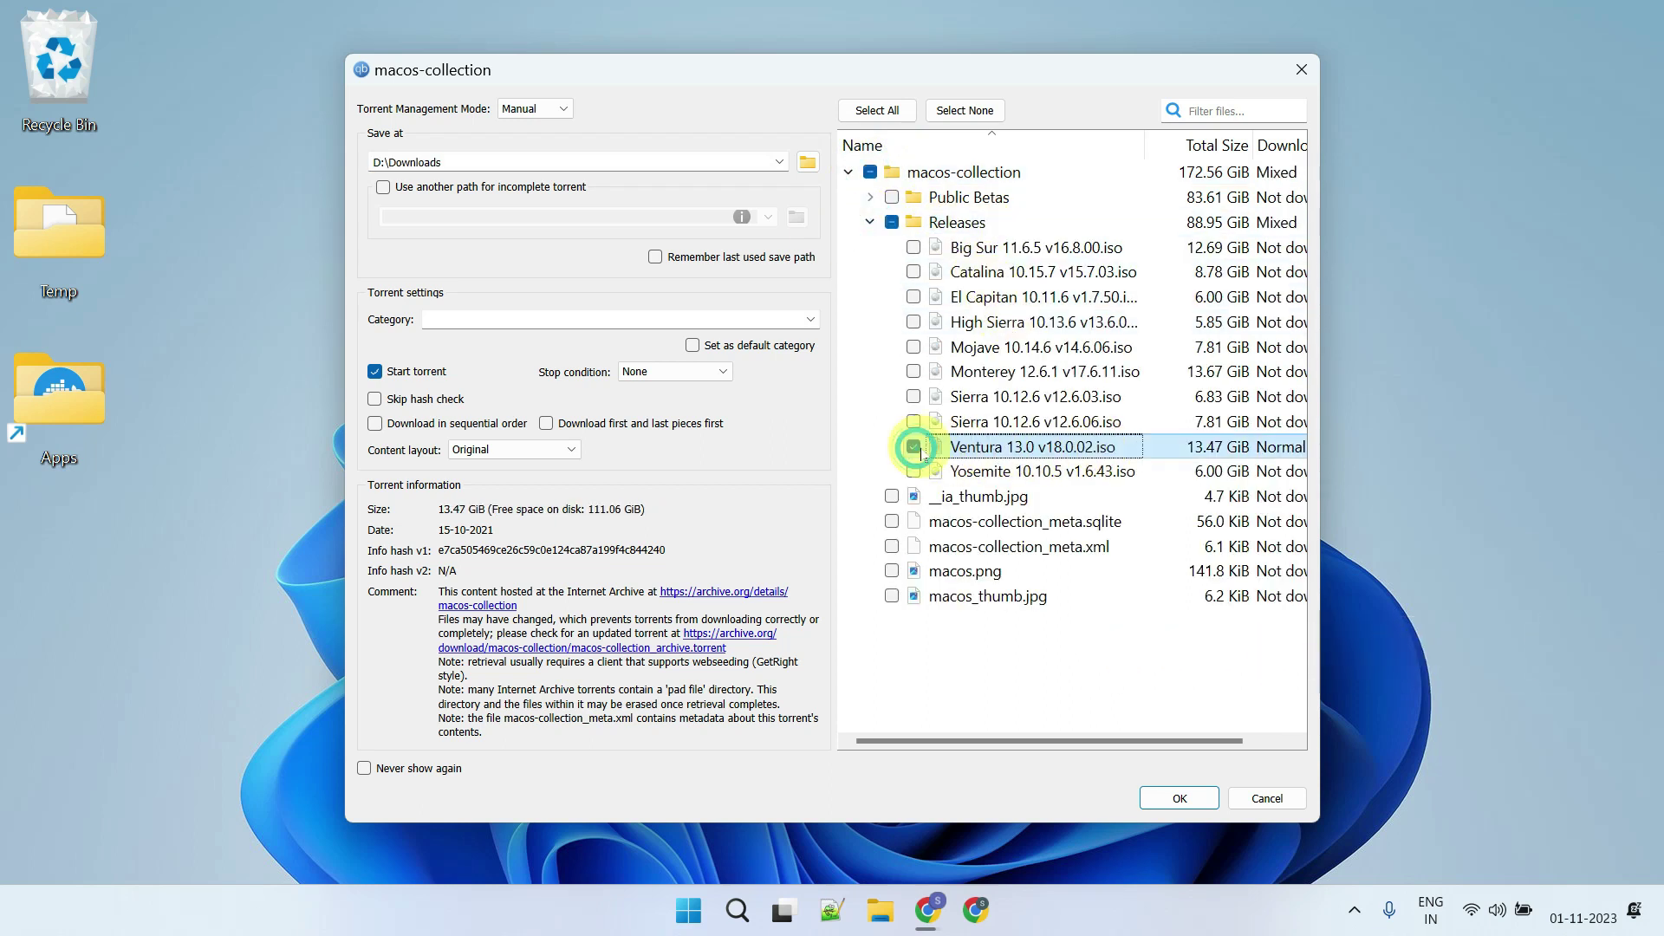
pyautogui.click(1180, 799)
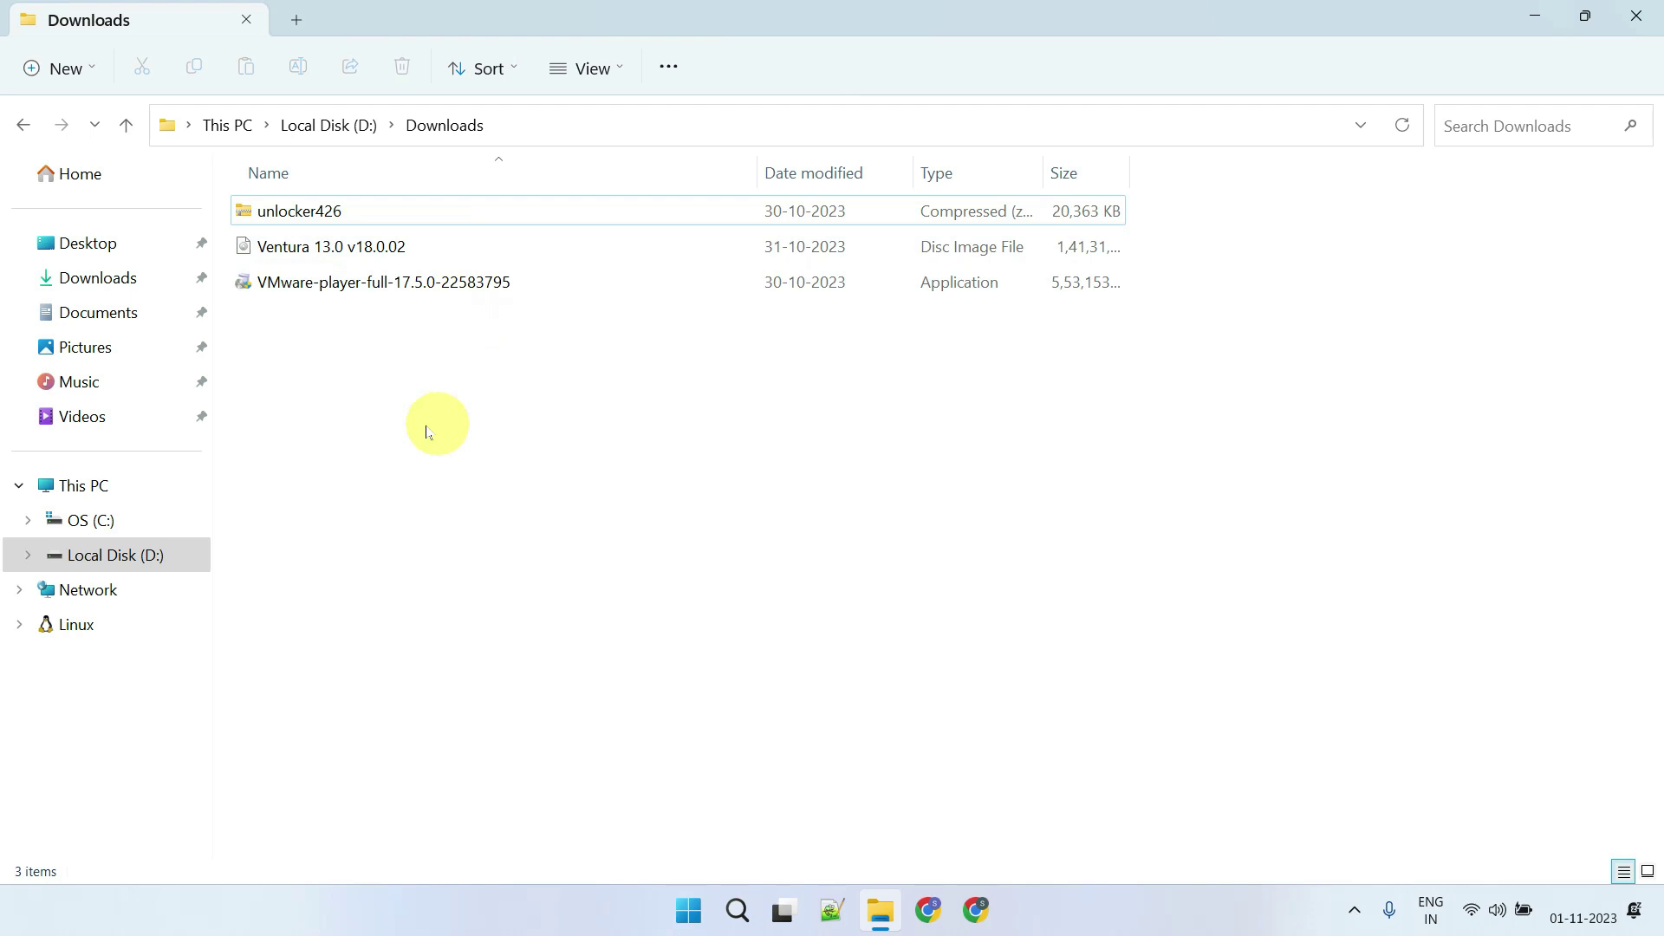
# Run the VMware-player installer, accept the EULA, install with default options and finish
pyautogui.doubleClick(368, 283)
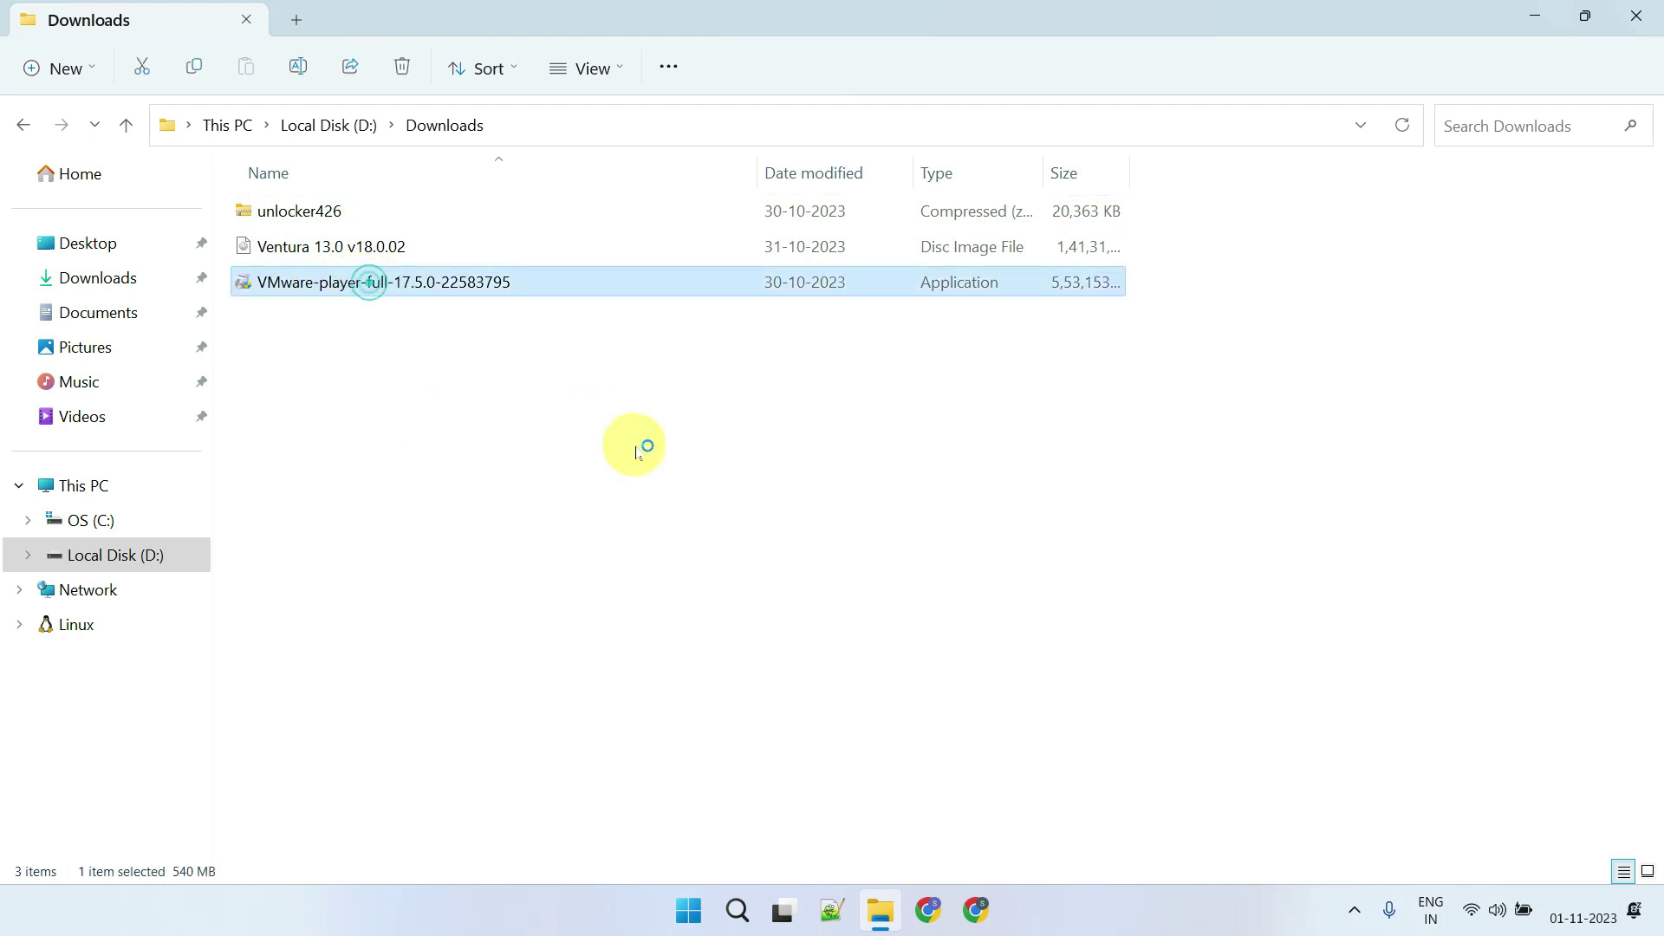
pyautogui.press('super+d')
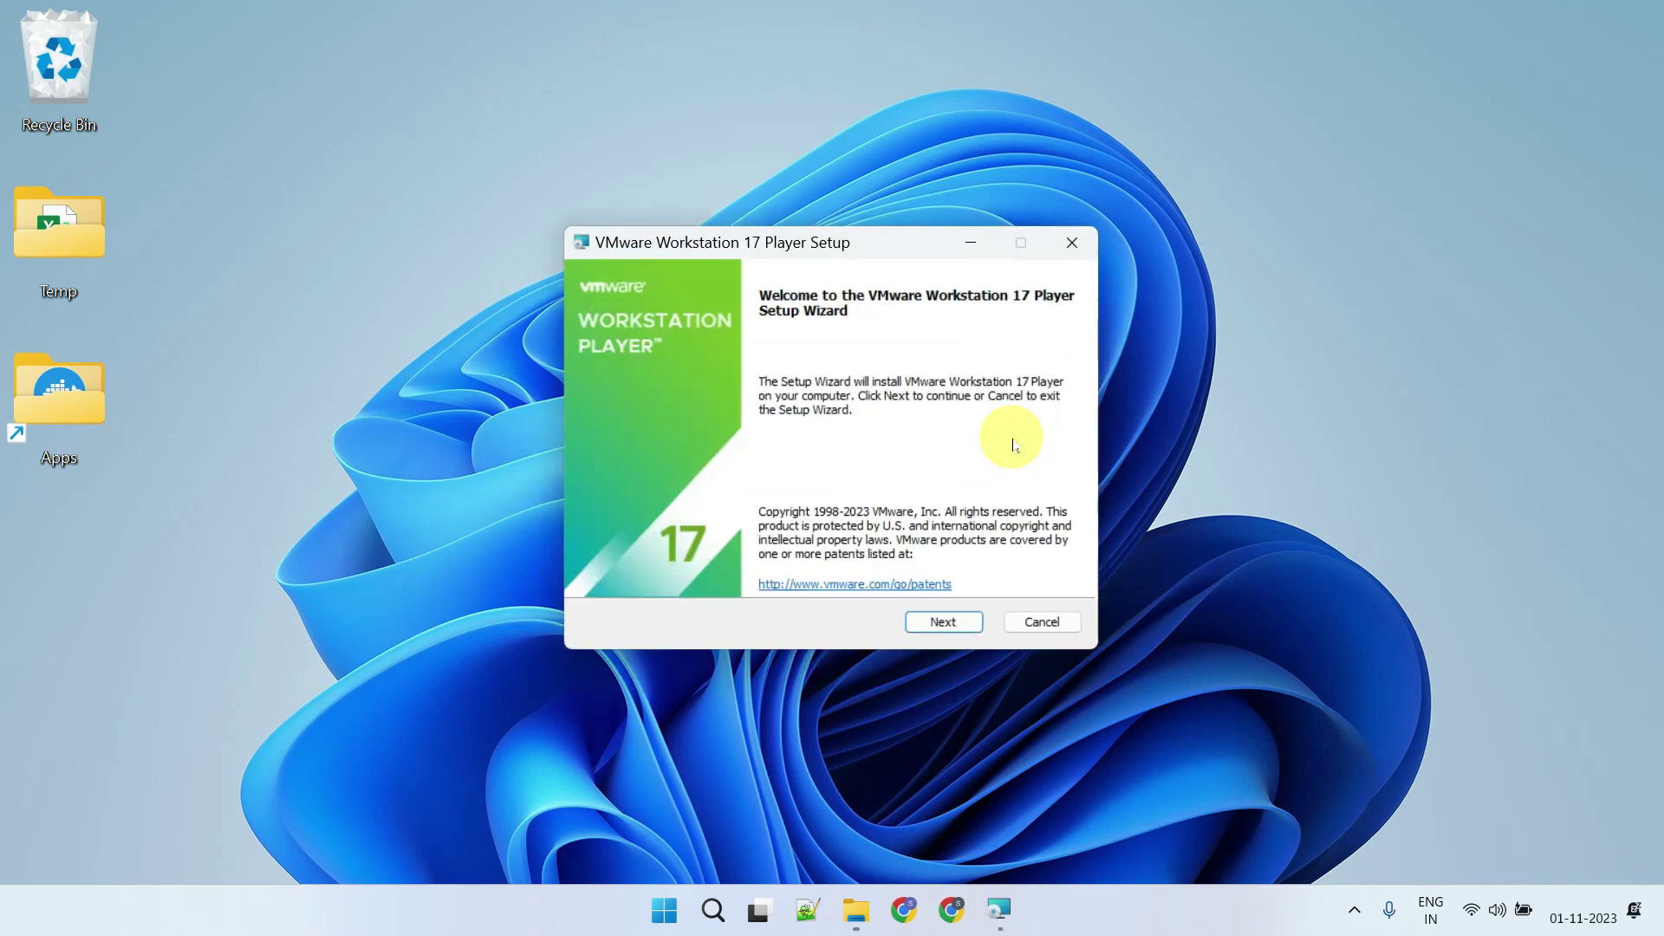
pyautogui.click(947, 622)
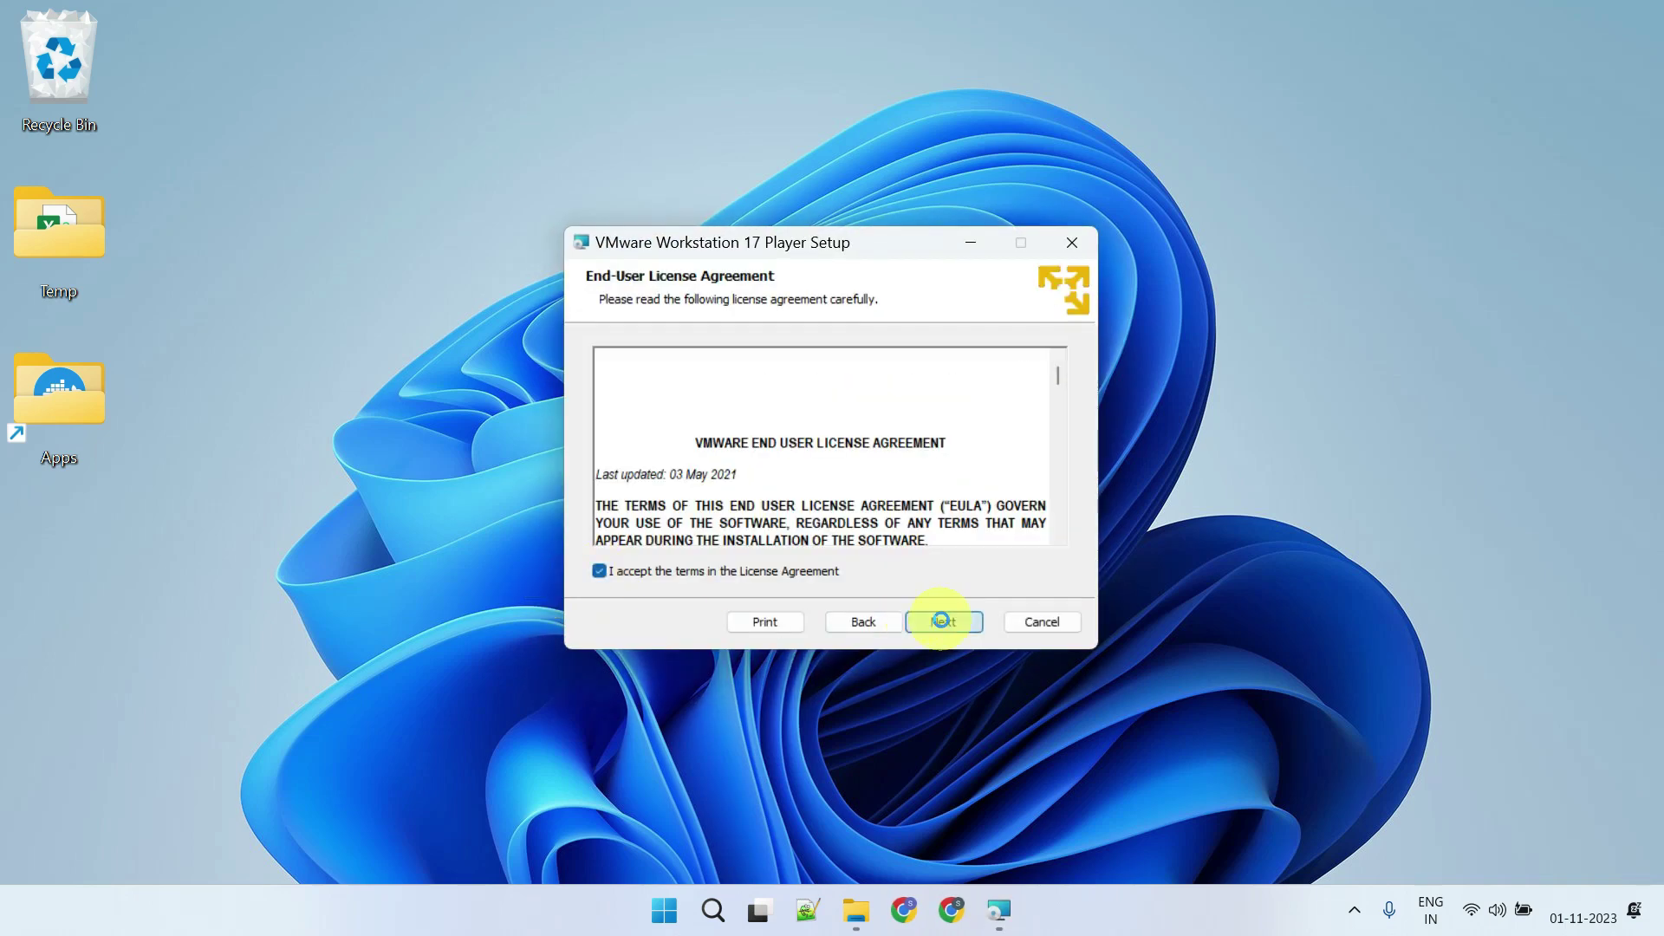
pyautogui.click(943, 621)
pyautogui.click(943, 623)
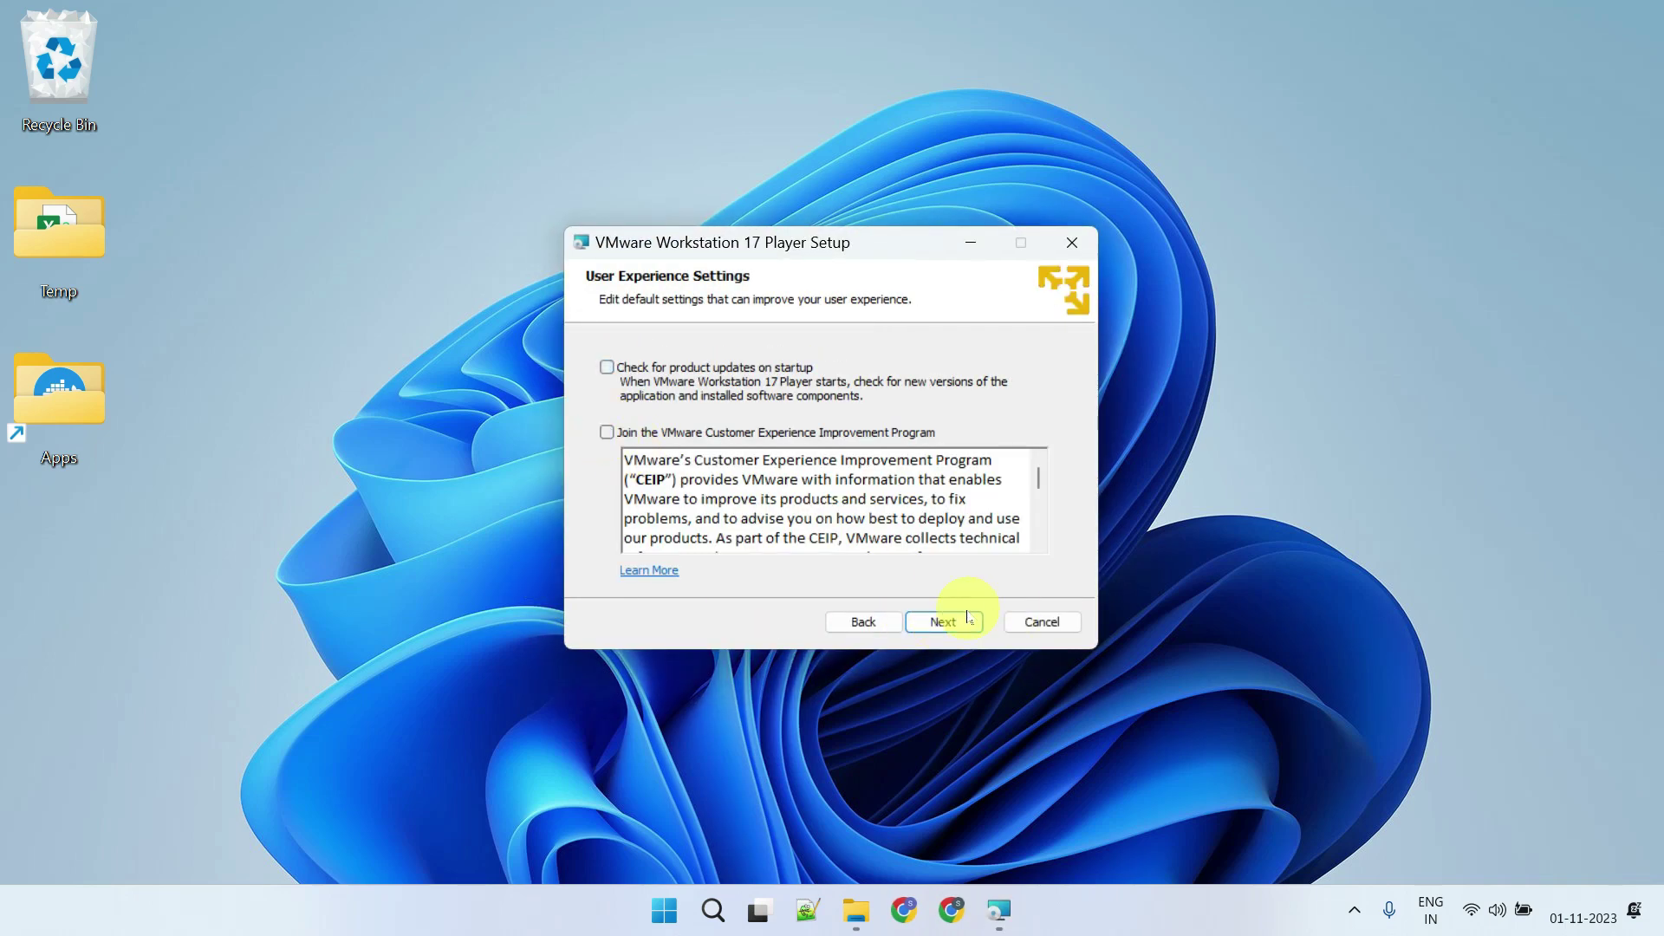
pyautogui.click(943, 622)
pyautogui.click(945, 621)
pyautogui.click(946, 622)
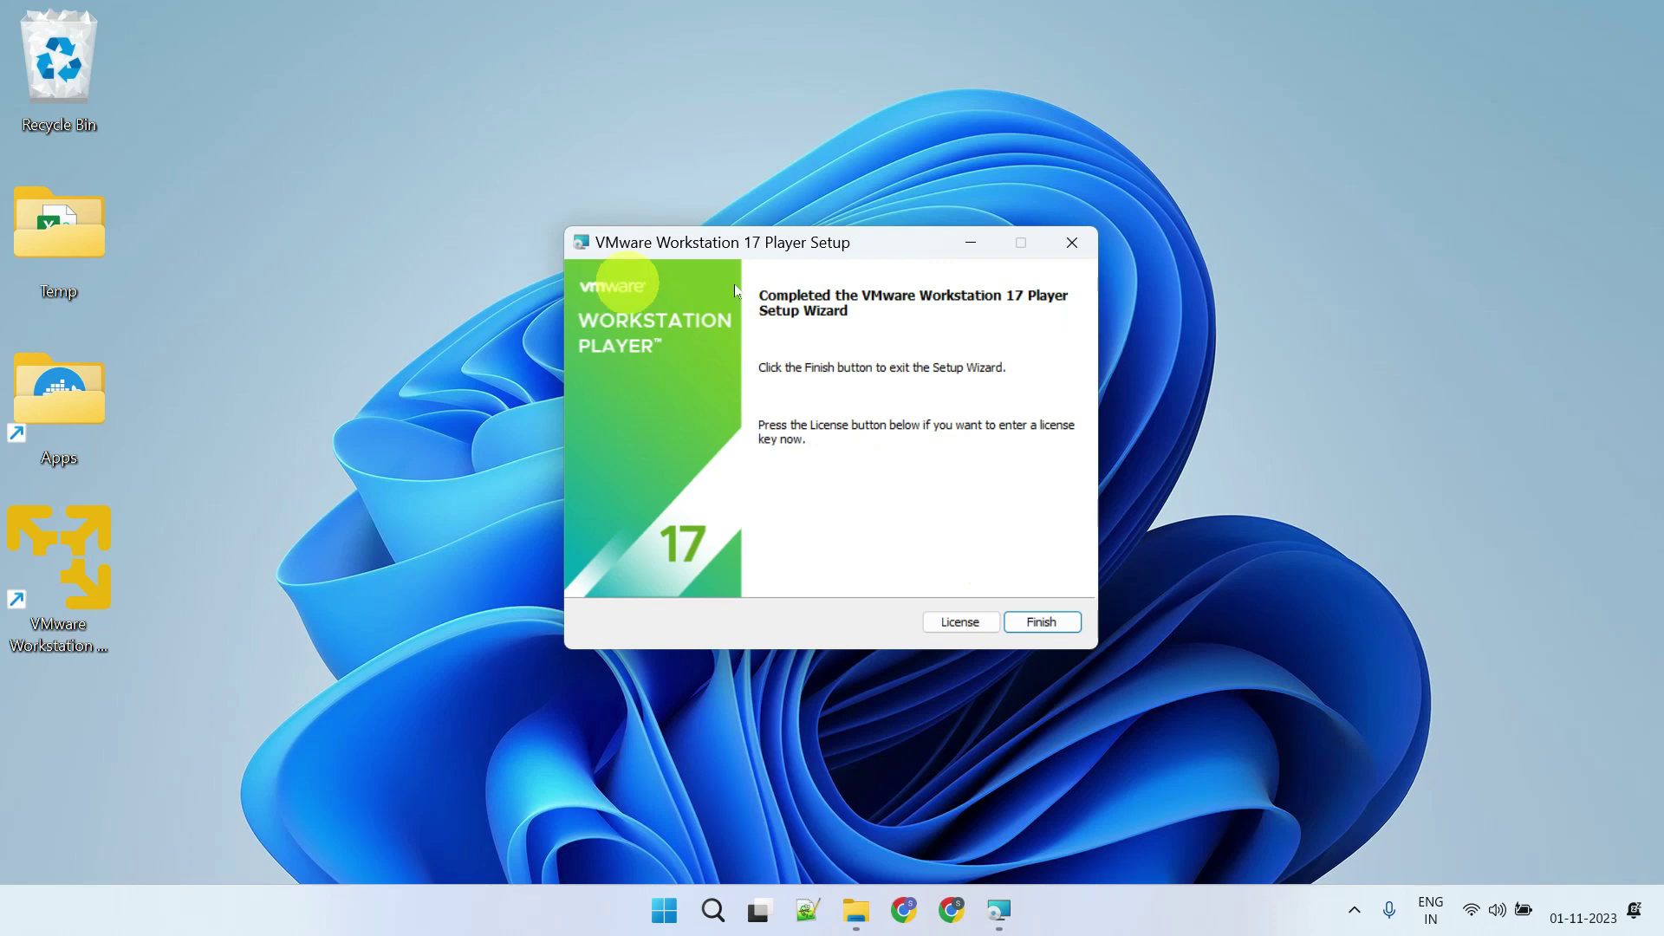
pyautogui.click(1031, 622)
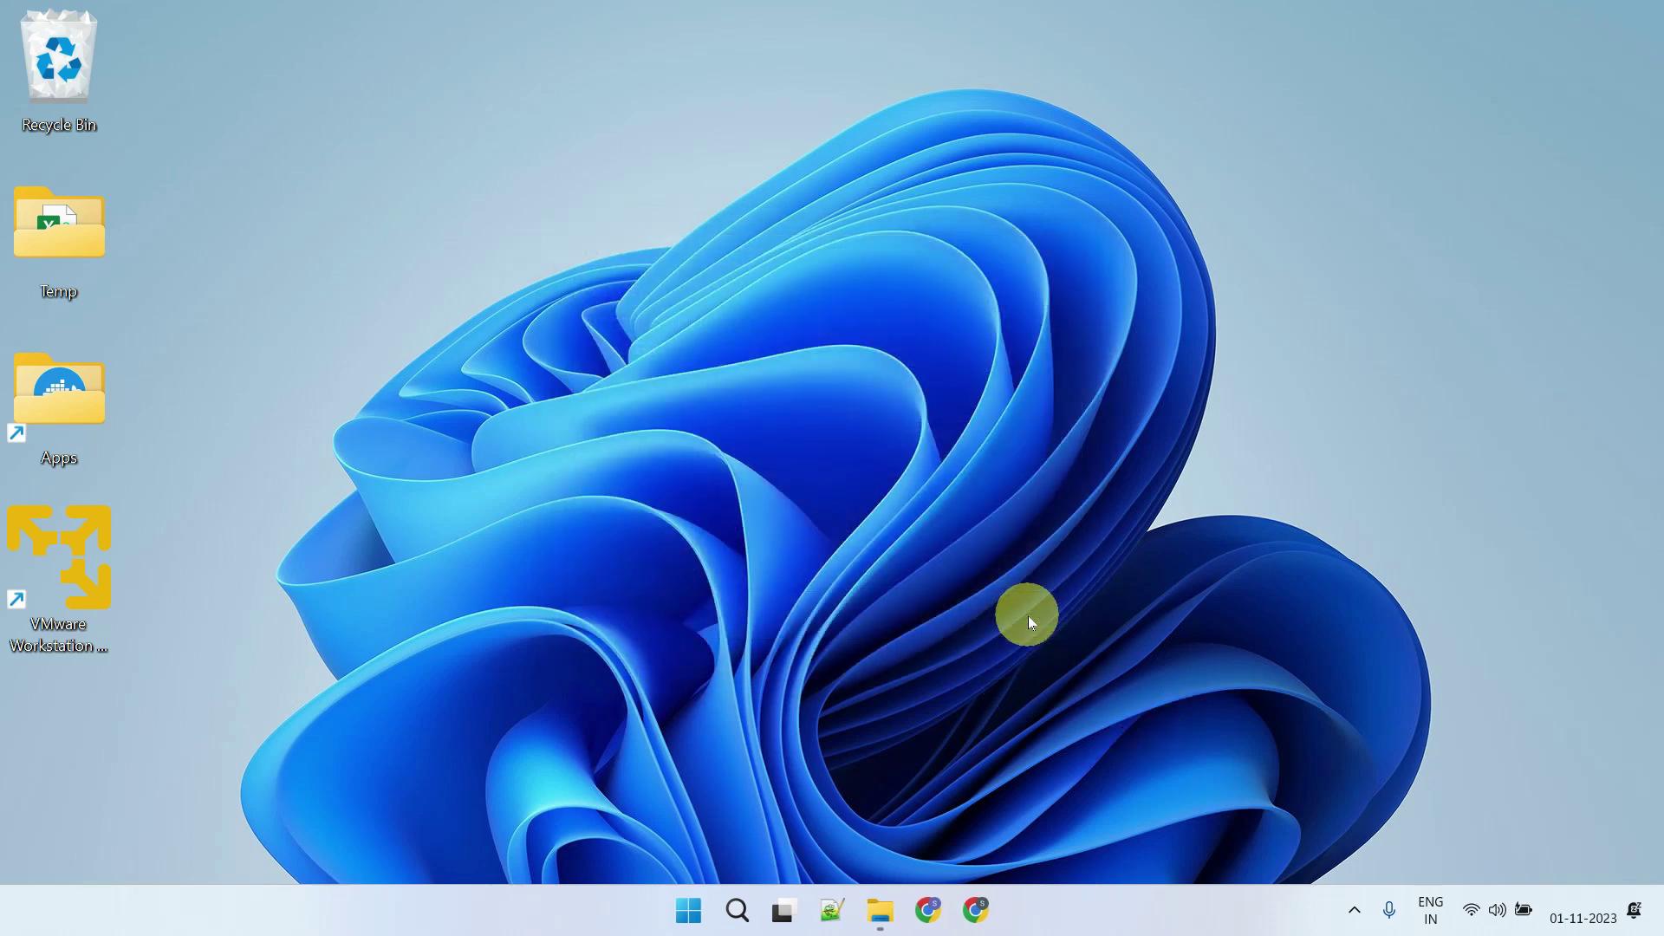
# Extract the unlocker426.zip archive in D:\Downloads
pyautogui.click(881, 911)
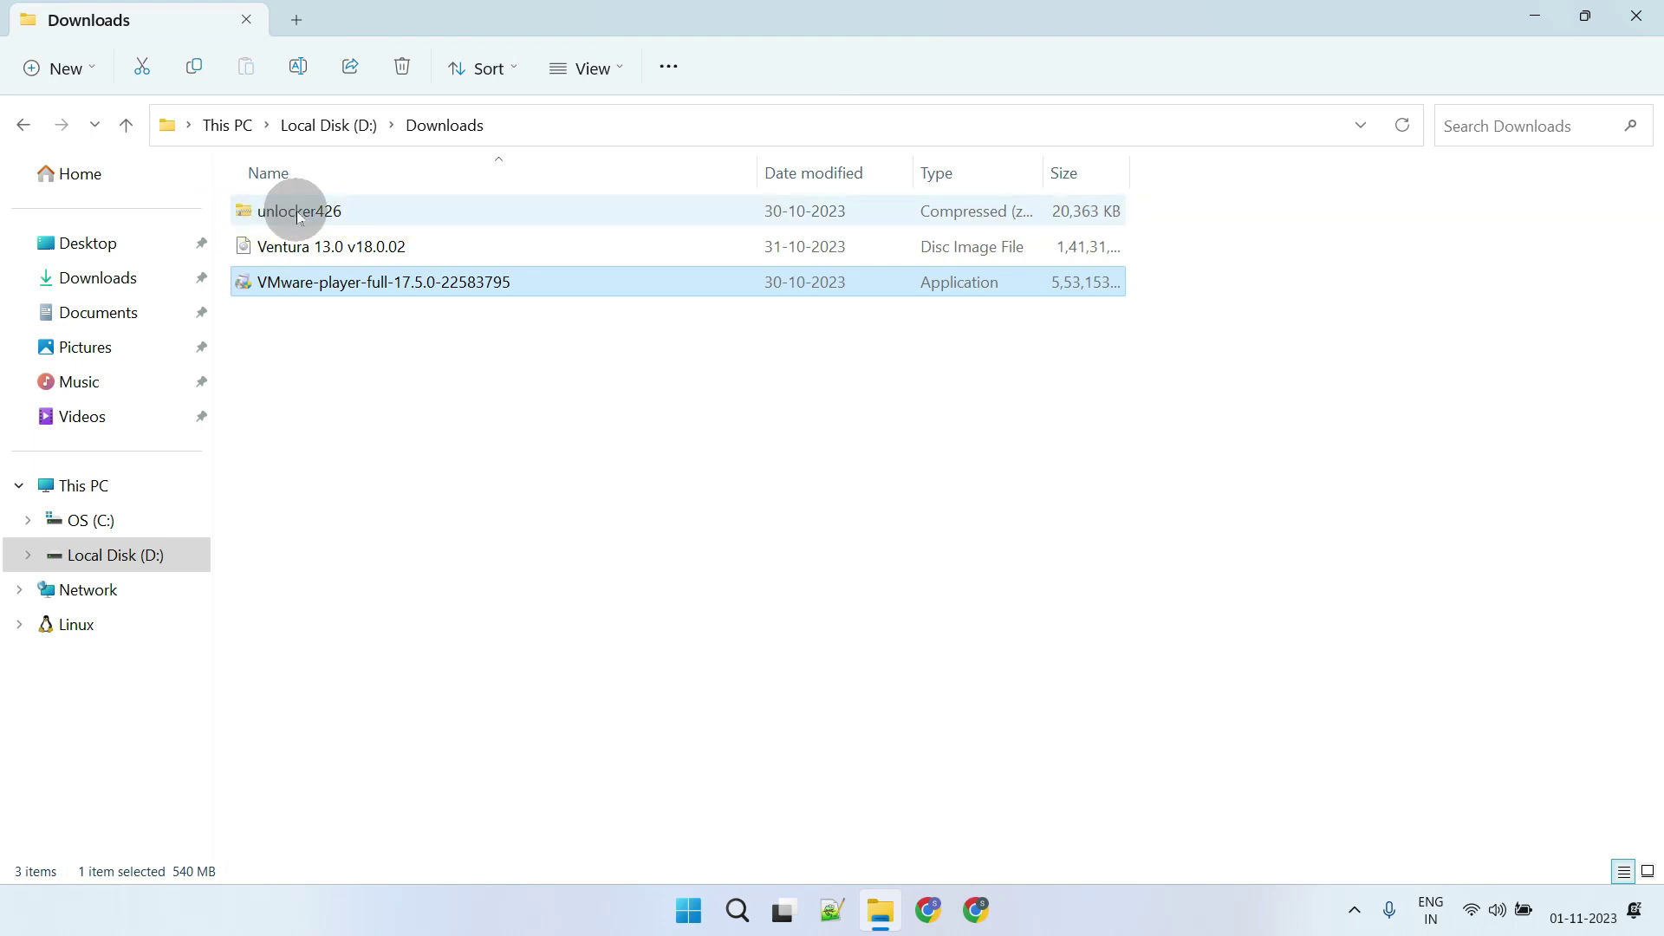
pyautogui.click(297, 212)
pyautogui.rightClick(298, 212)
pyautogui.click(418, 440)
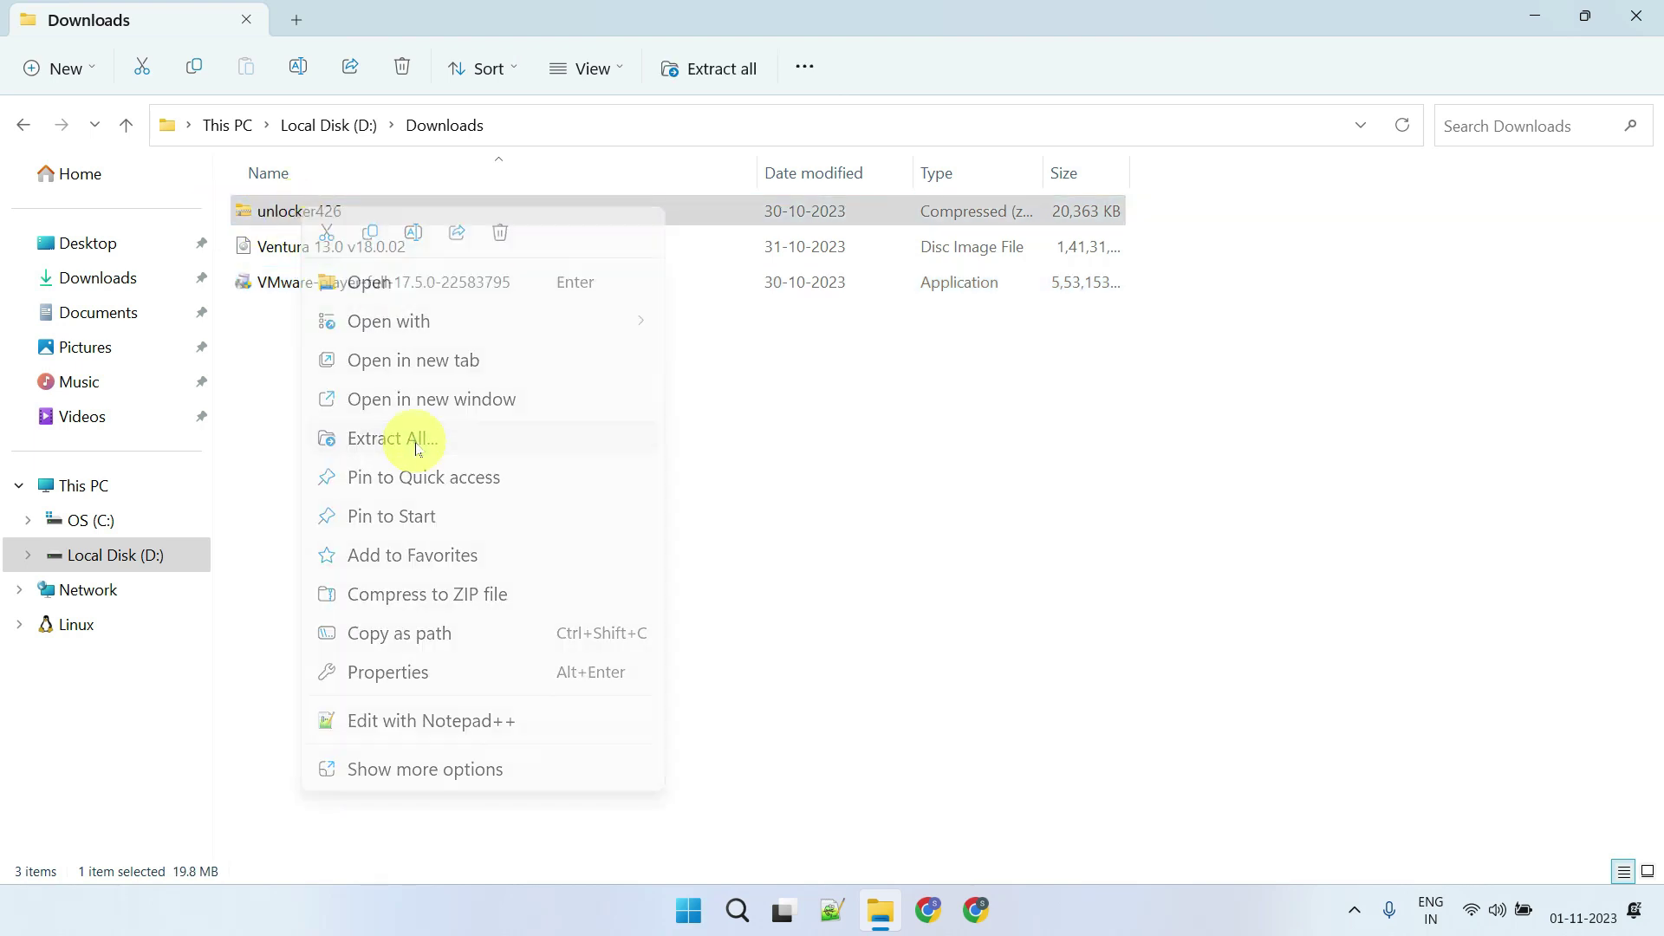
pyautogui.click(992, 674)
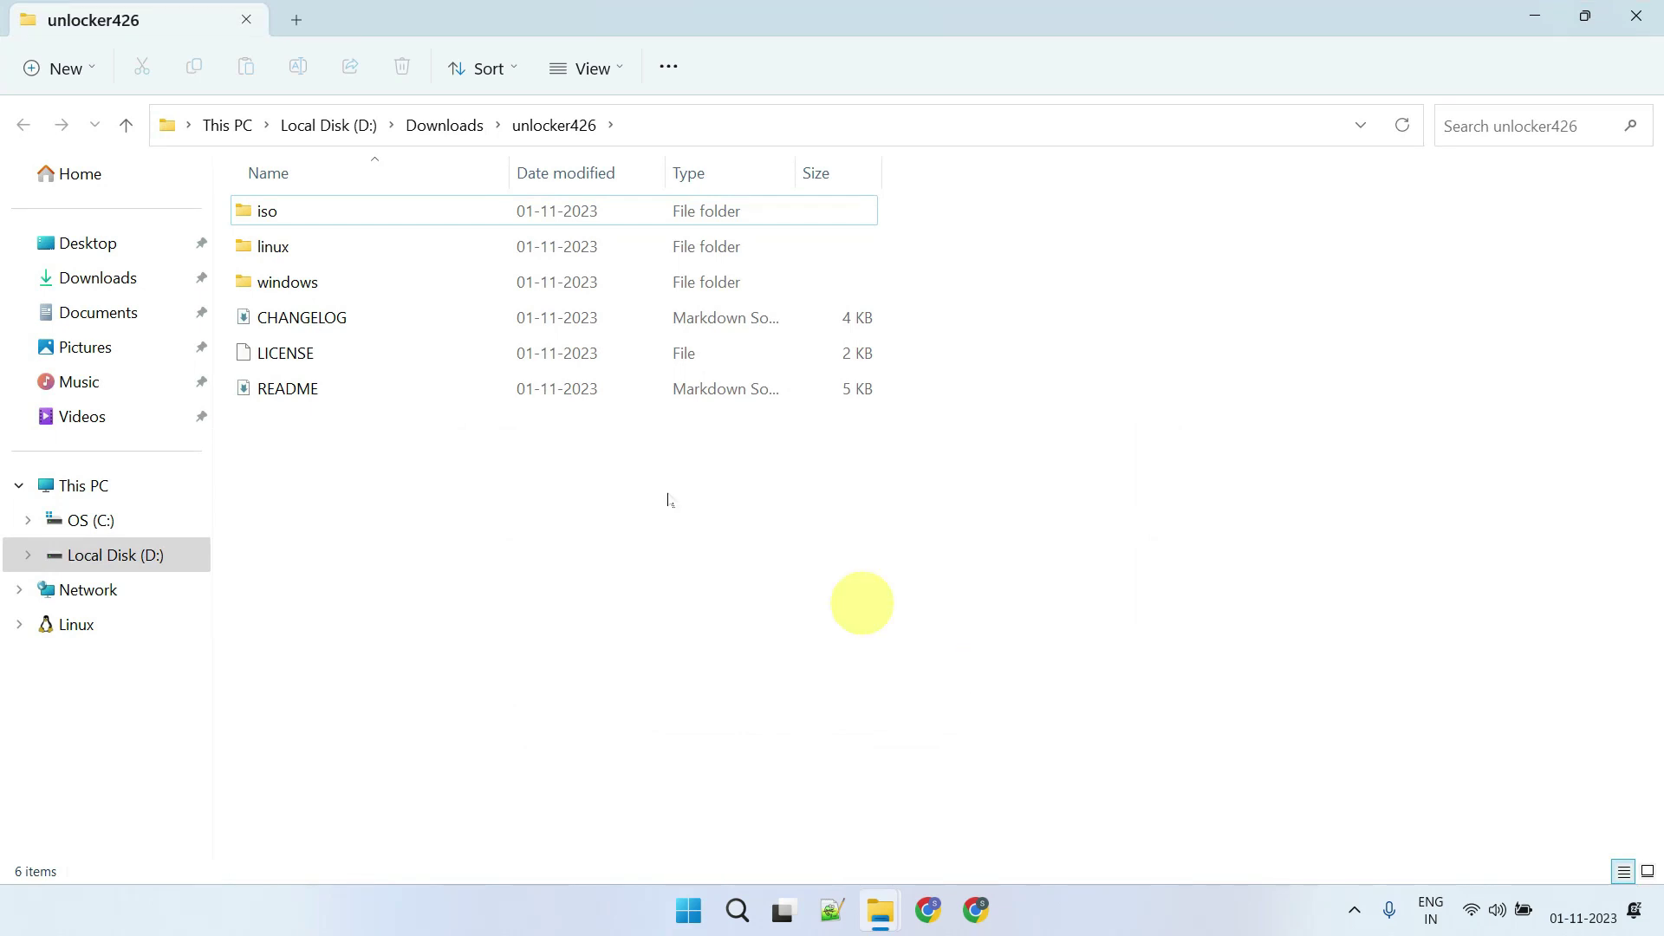
# Run the unlock tool from the unlocker's windows folder to patch VMware, then close it
pyautogui.doubleClick(293, 282)
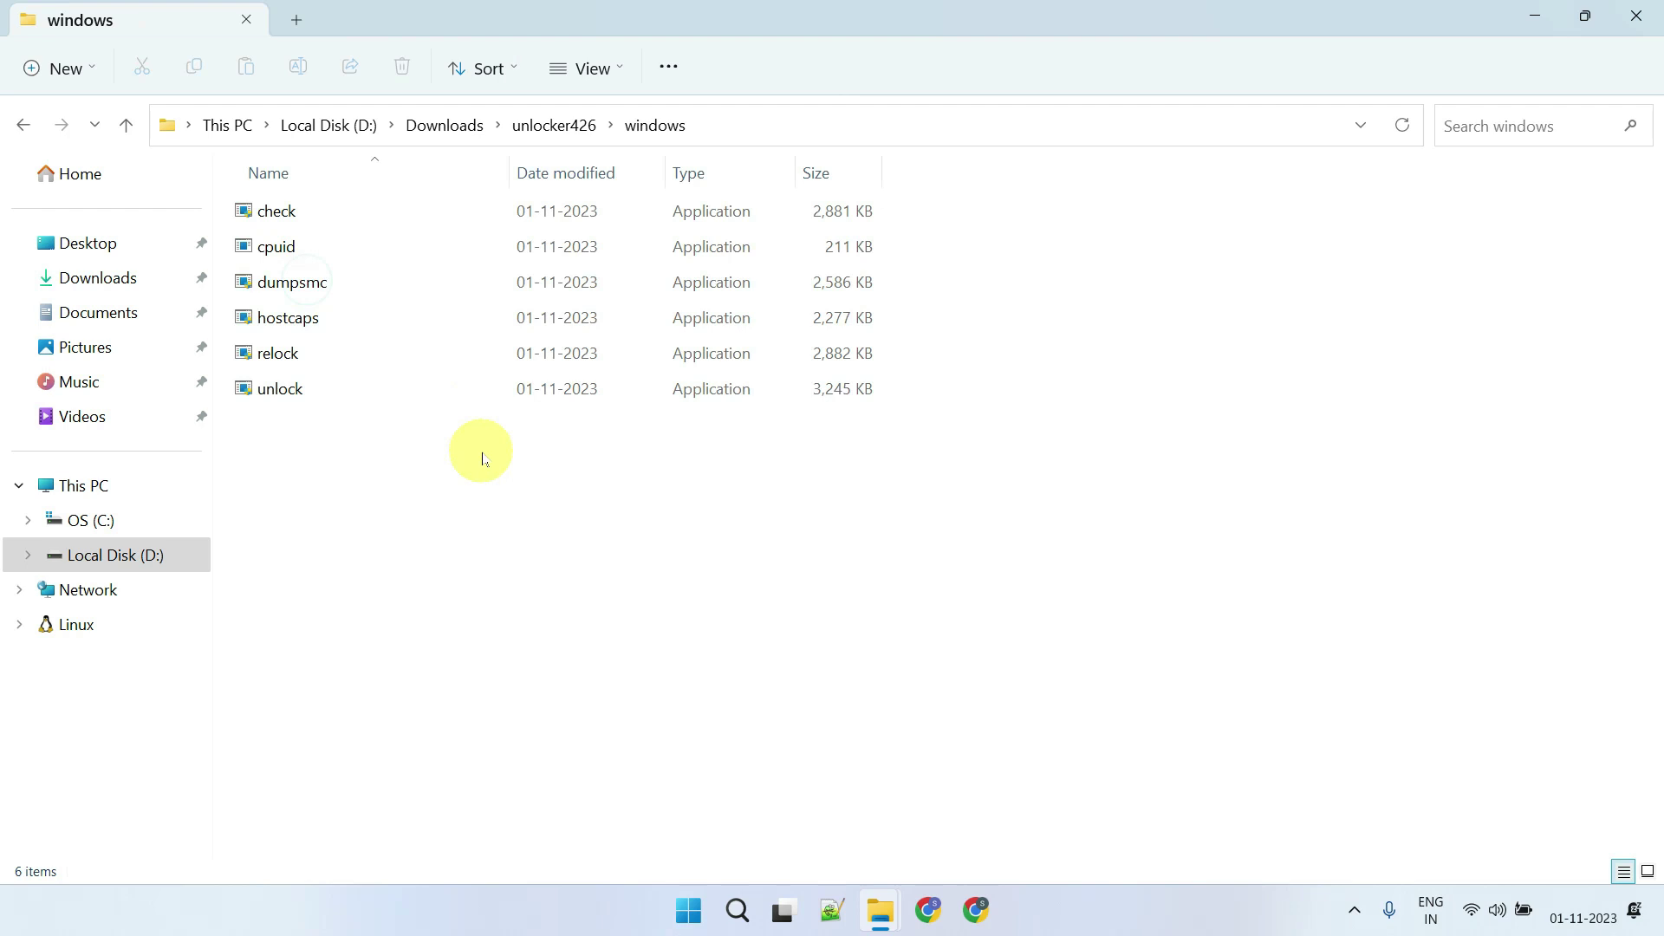
pyautogui.click(286, 395)
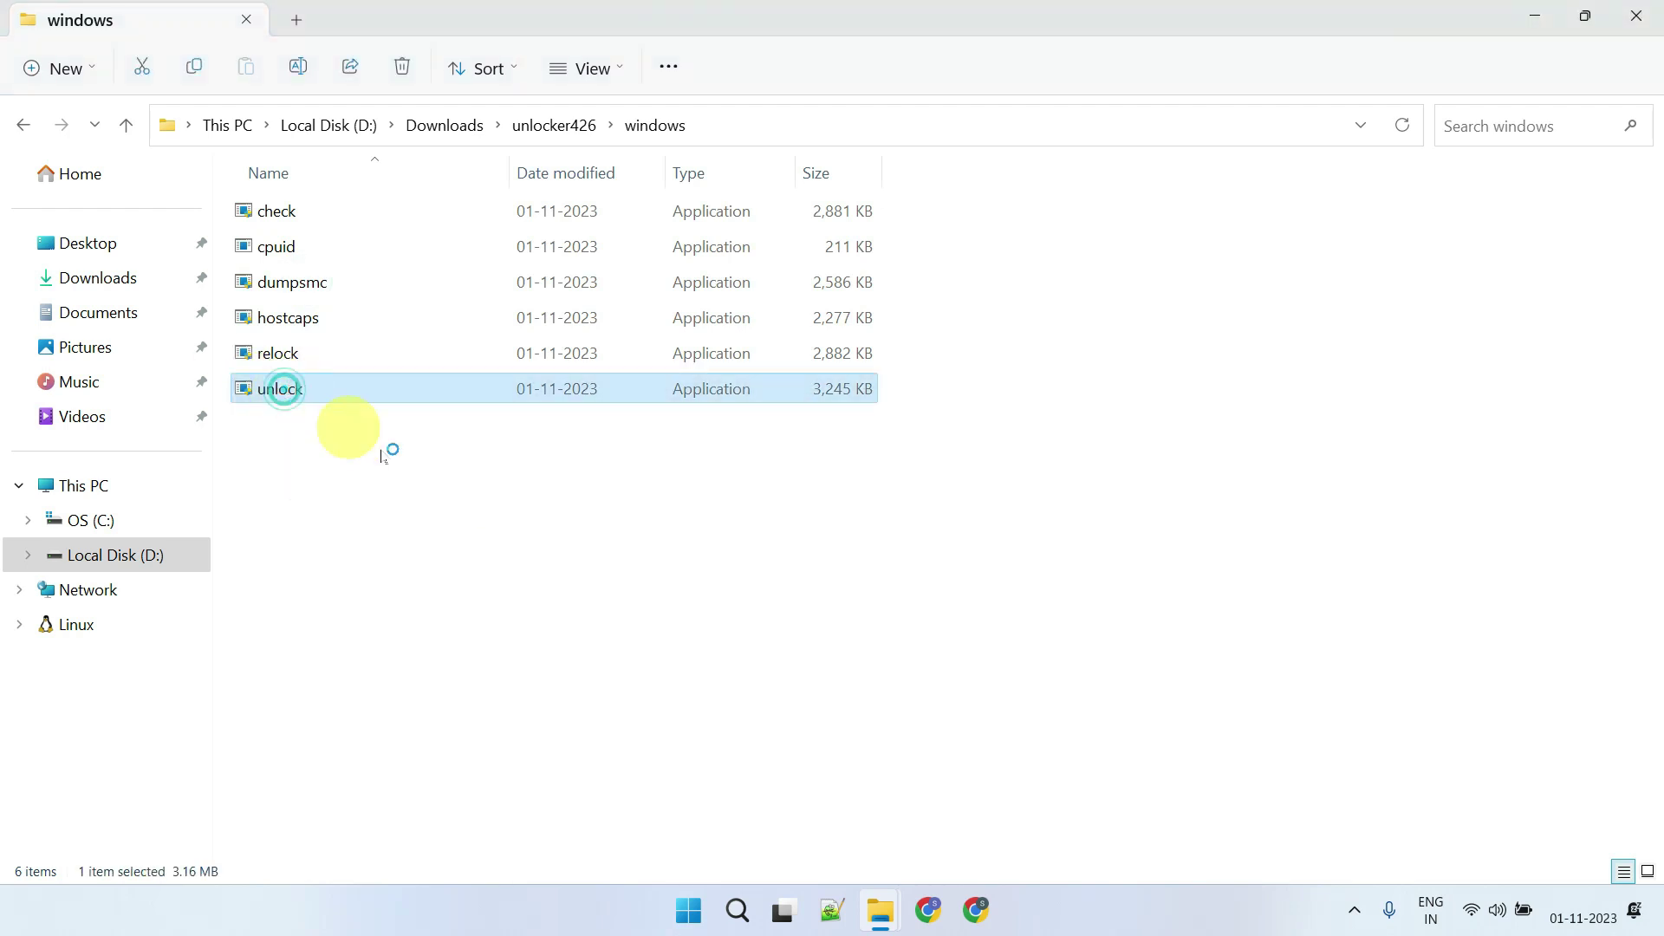
pyautogui.press('Return')
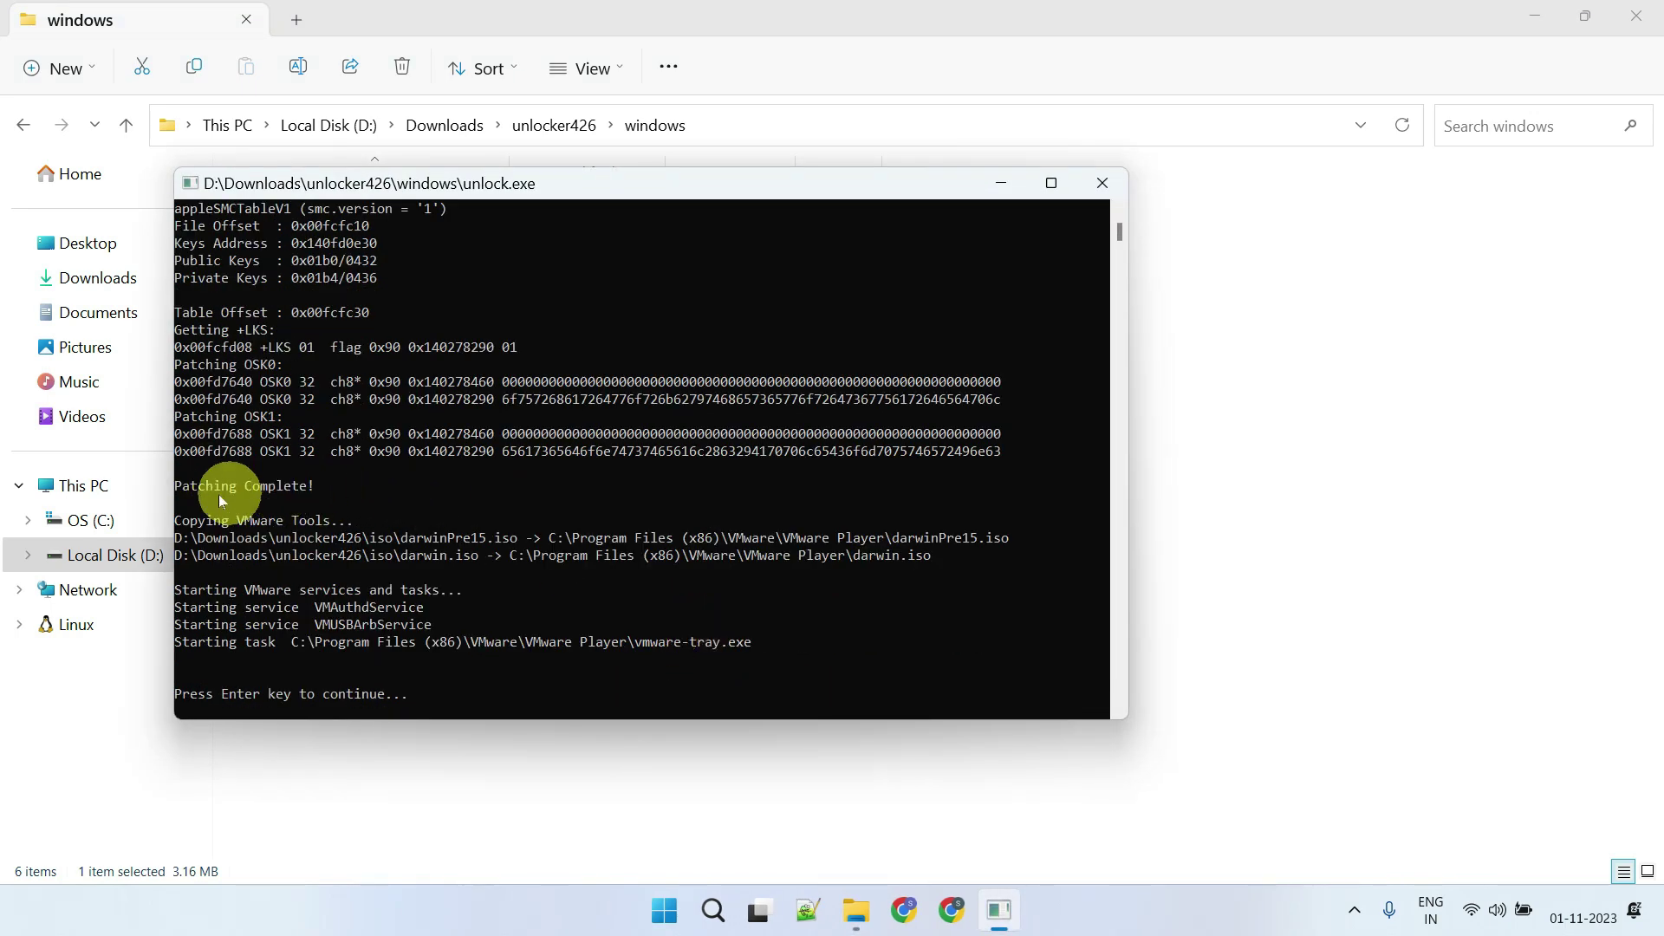
pyautogui.click(1103, 183)
pyautogui.hotkey('alt', 'Left')
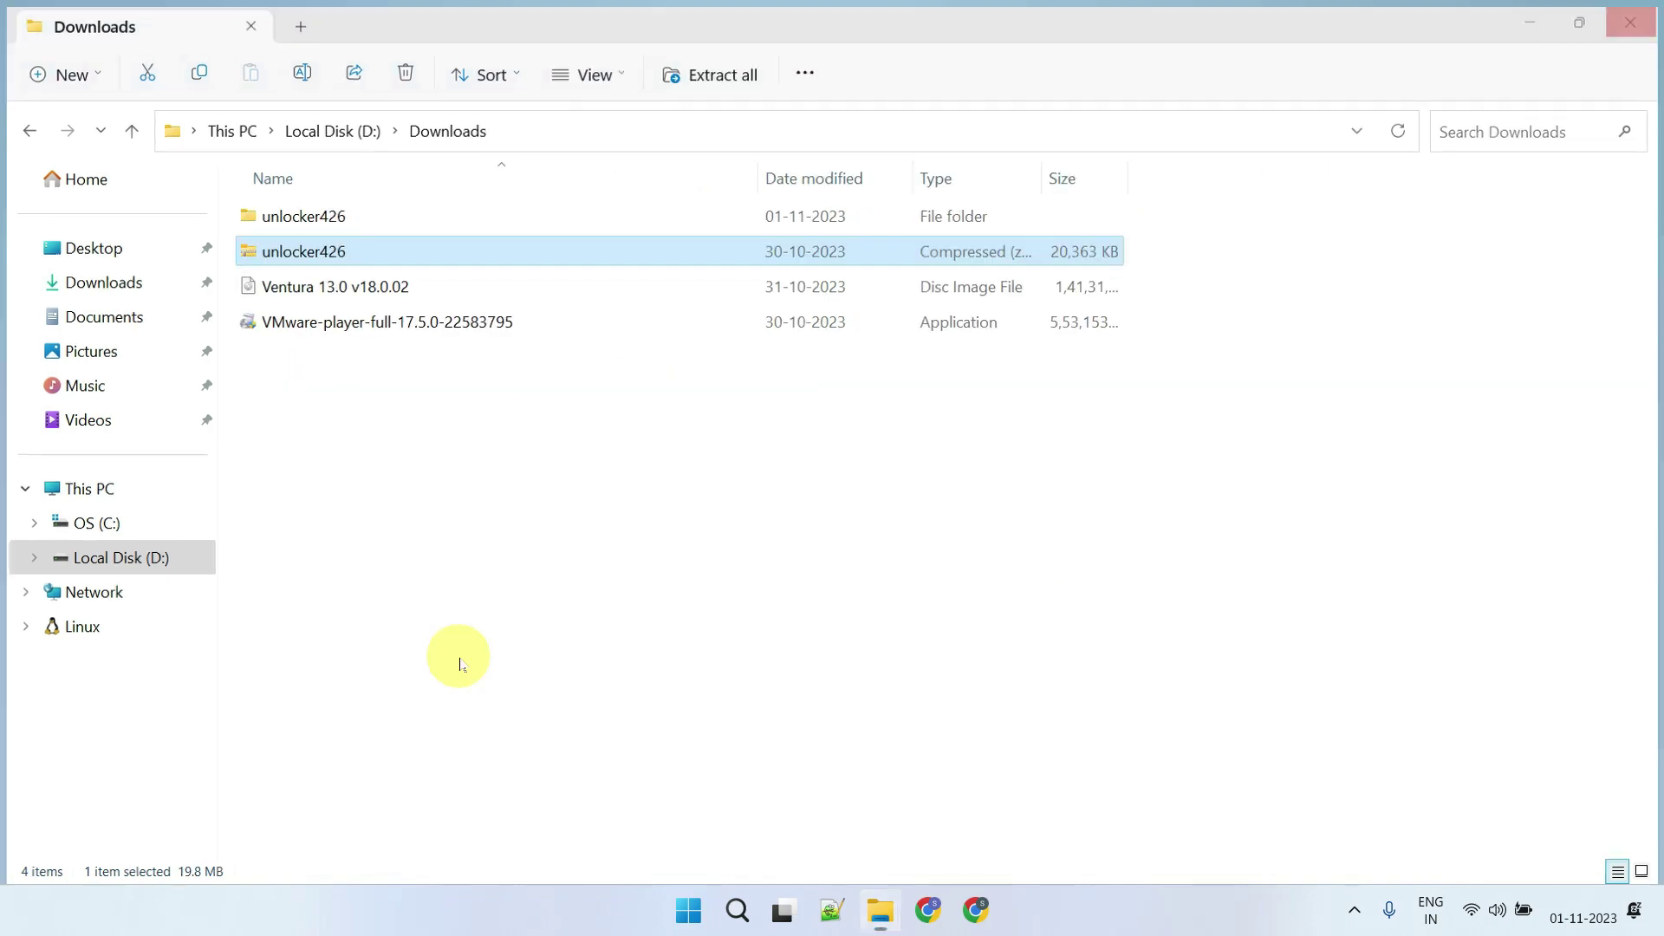
pyautogui.press('super+d')
# Launch VMware Workstation 17 Player and choose Create a New Virtual Machine
pyautogui.click(90, 576)
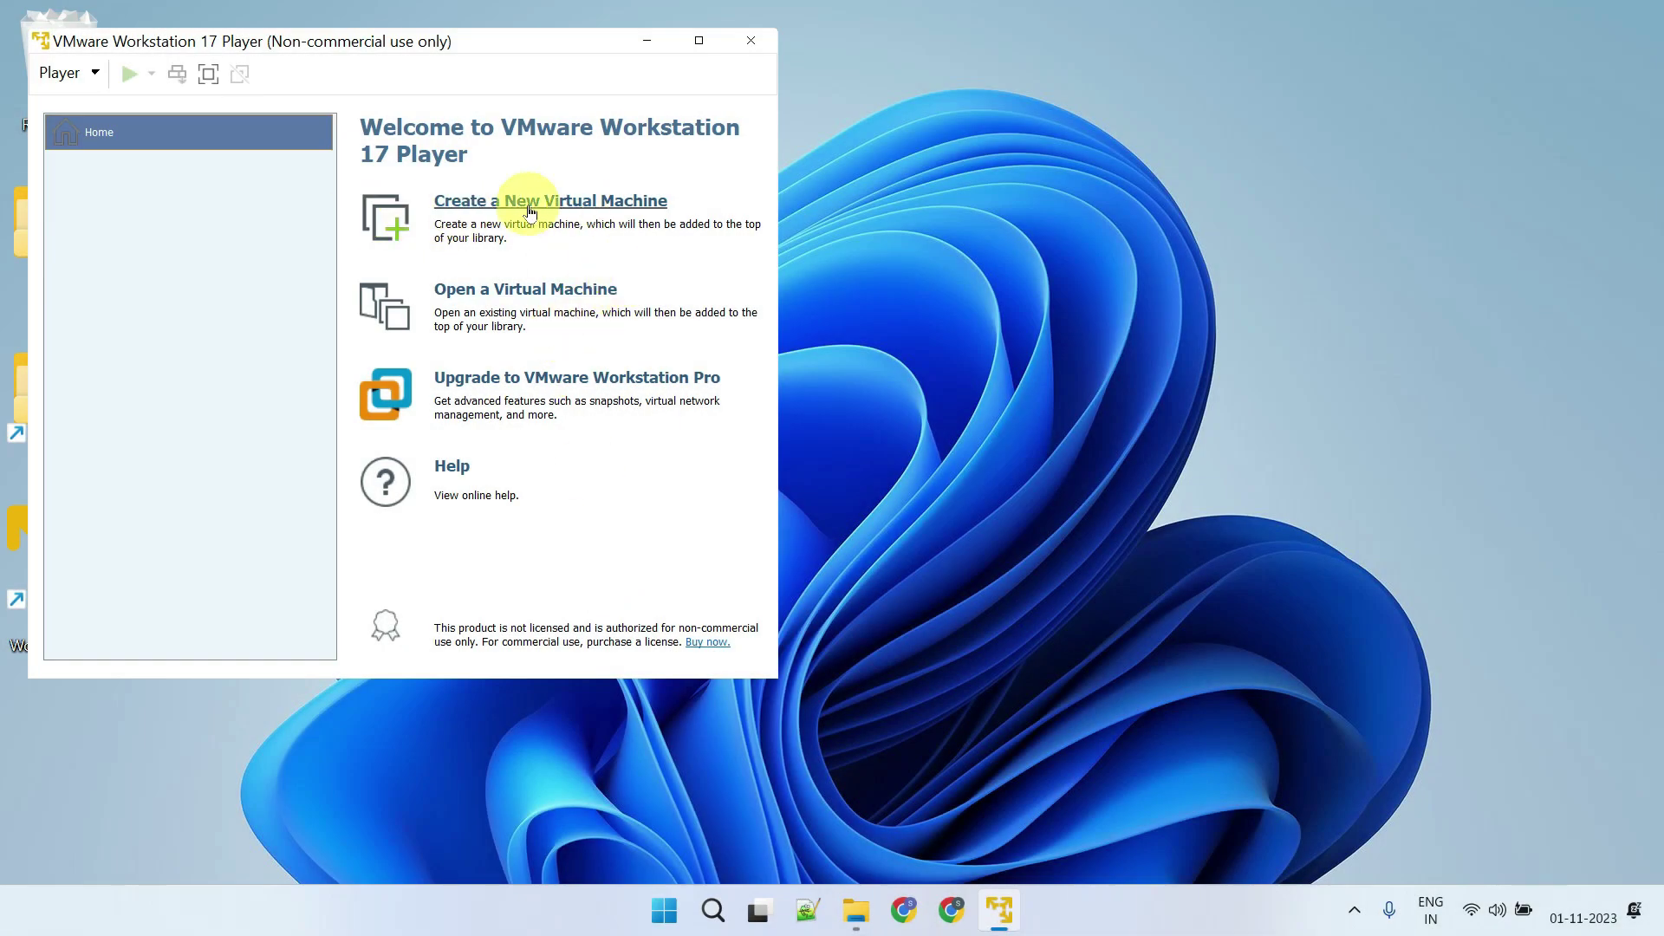
pyautogui.click(530, 211)
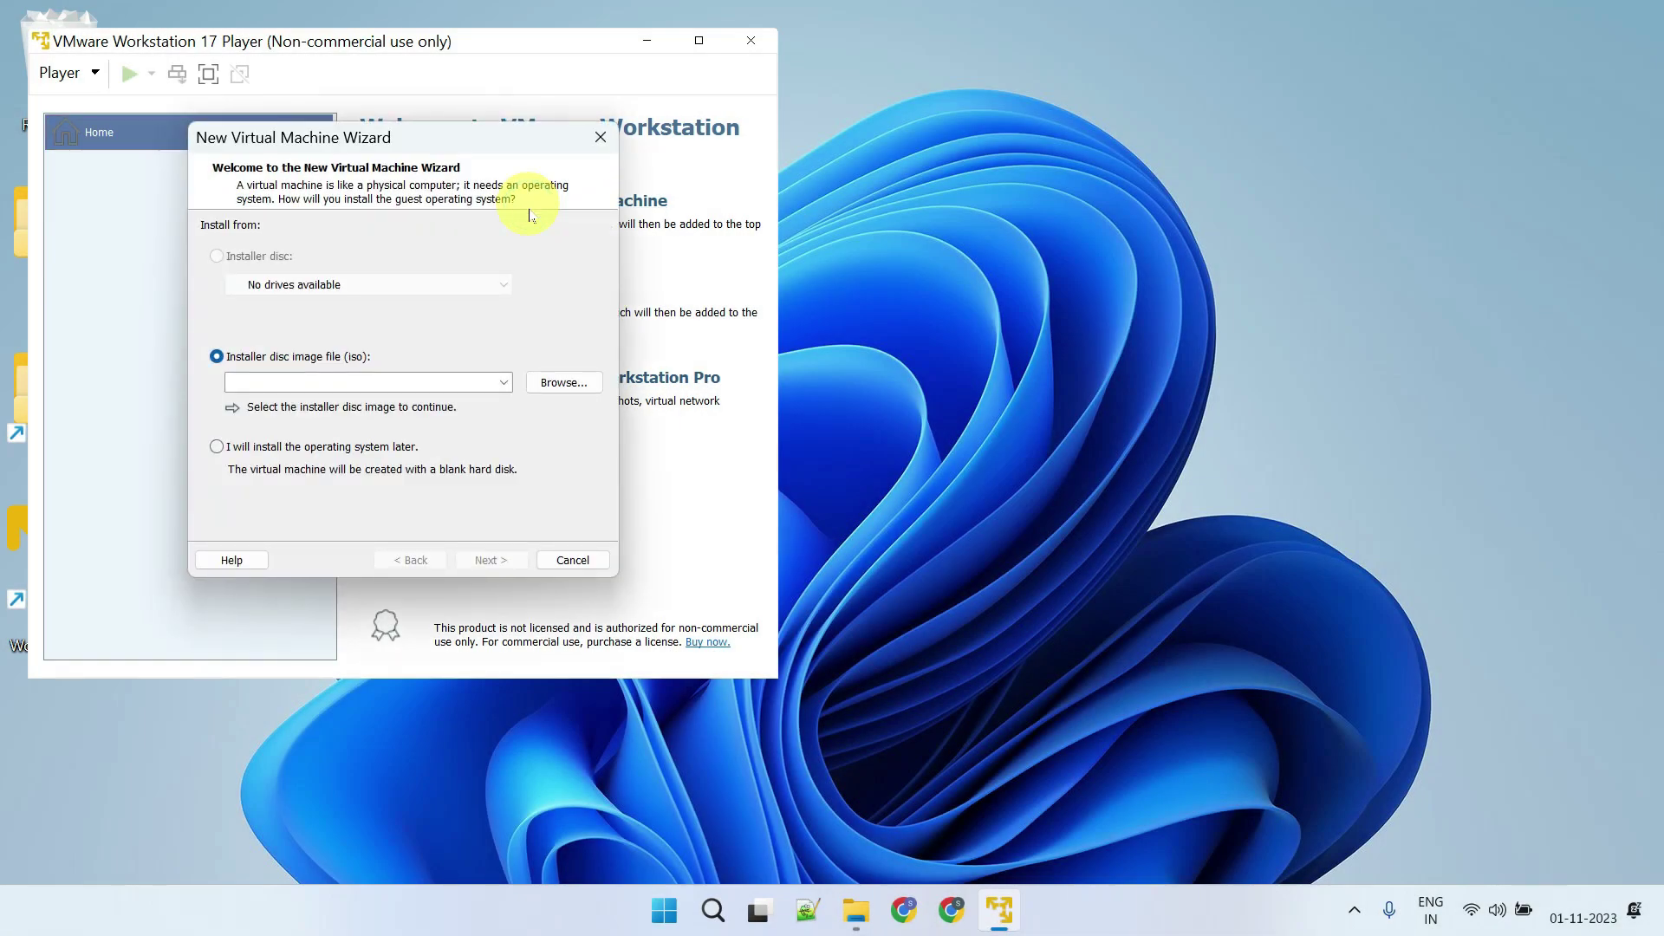
# Use the Ventura 13.0 disc image from D:\Downloads as the installer disc
pyautogui.click(559, 381)
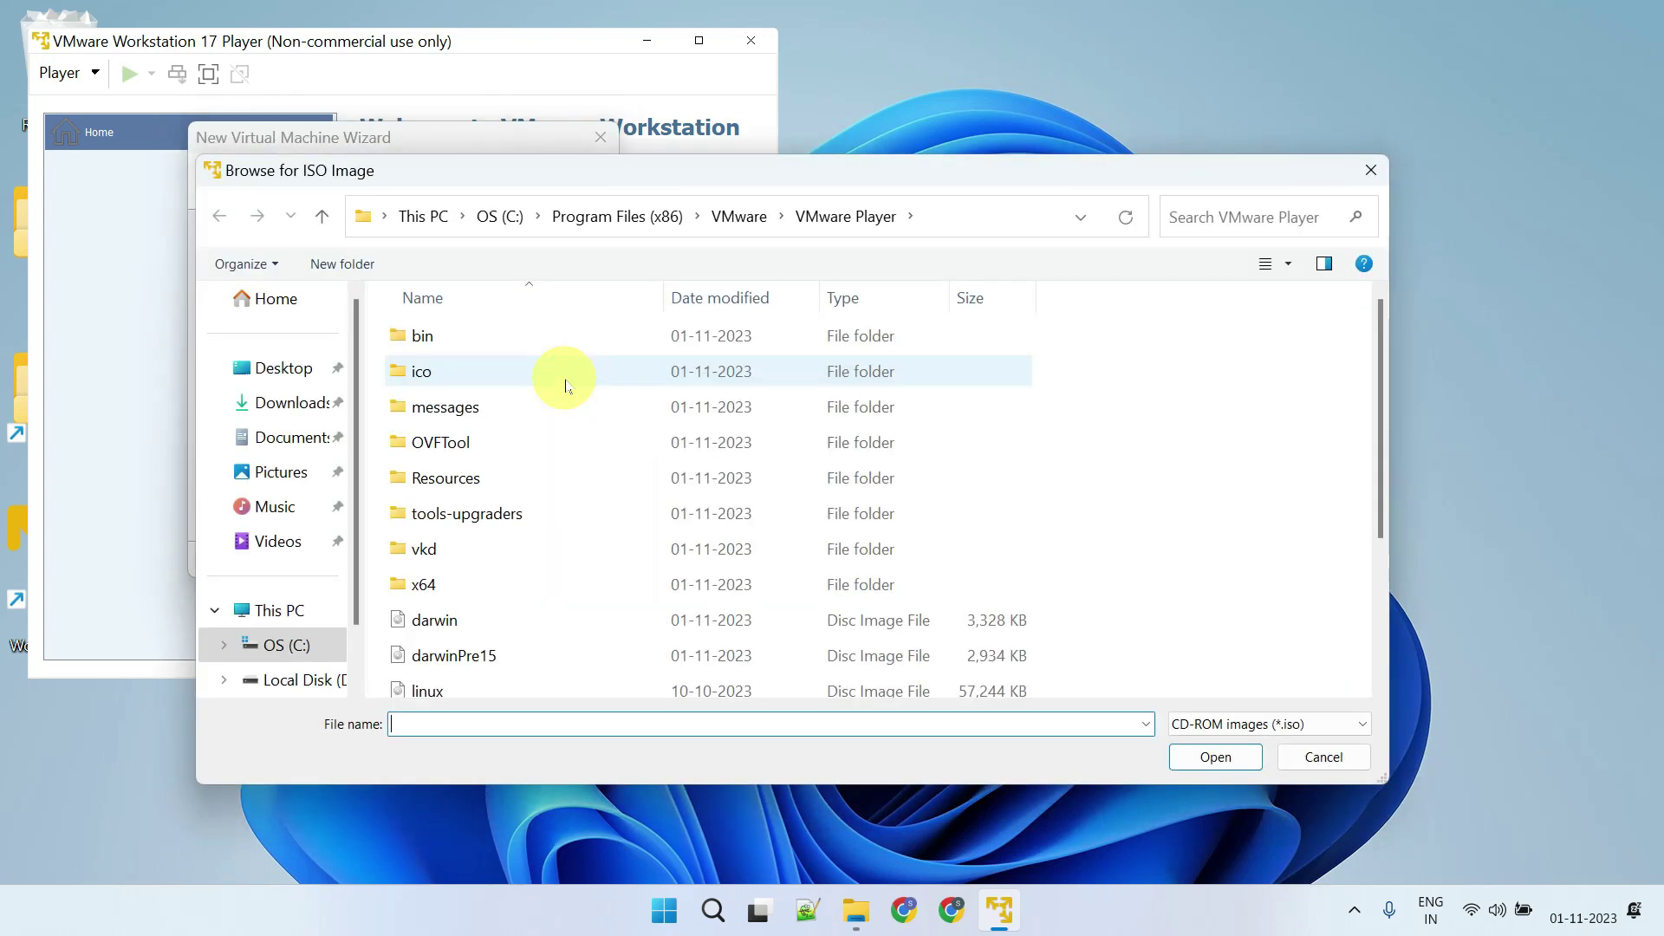
pyautogui.click(313, 591)
pyautogui.doubleClick(438, 439)
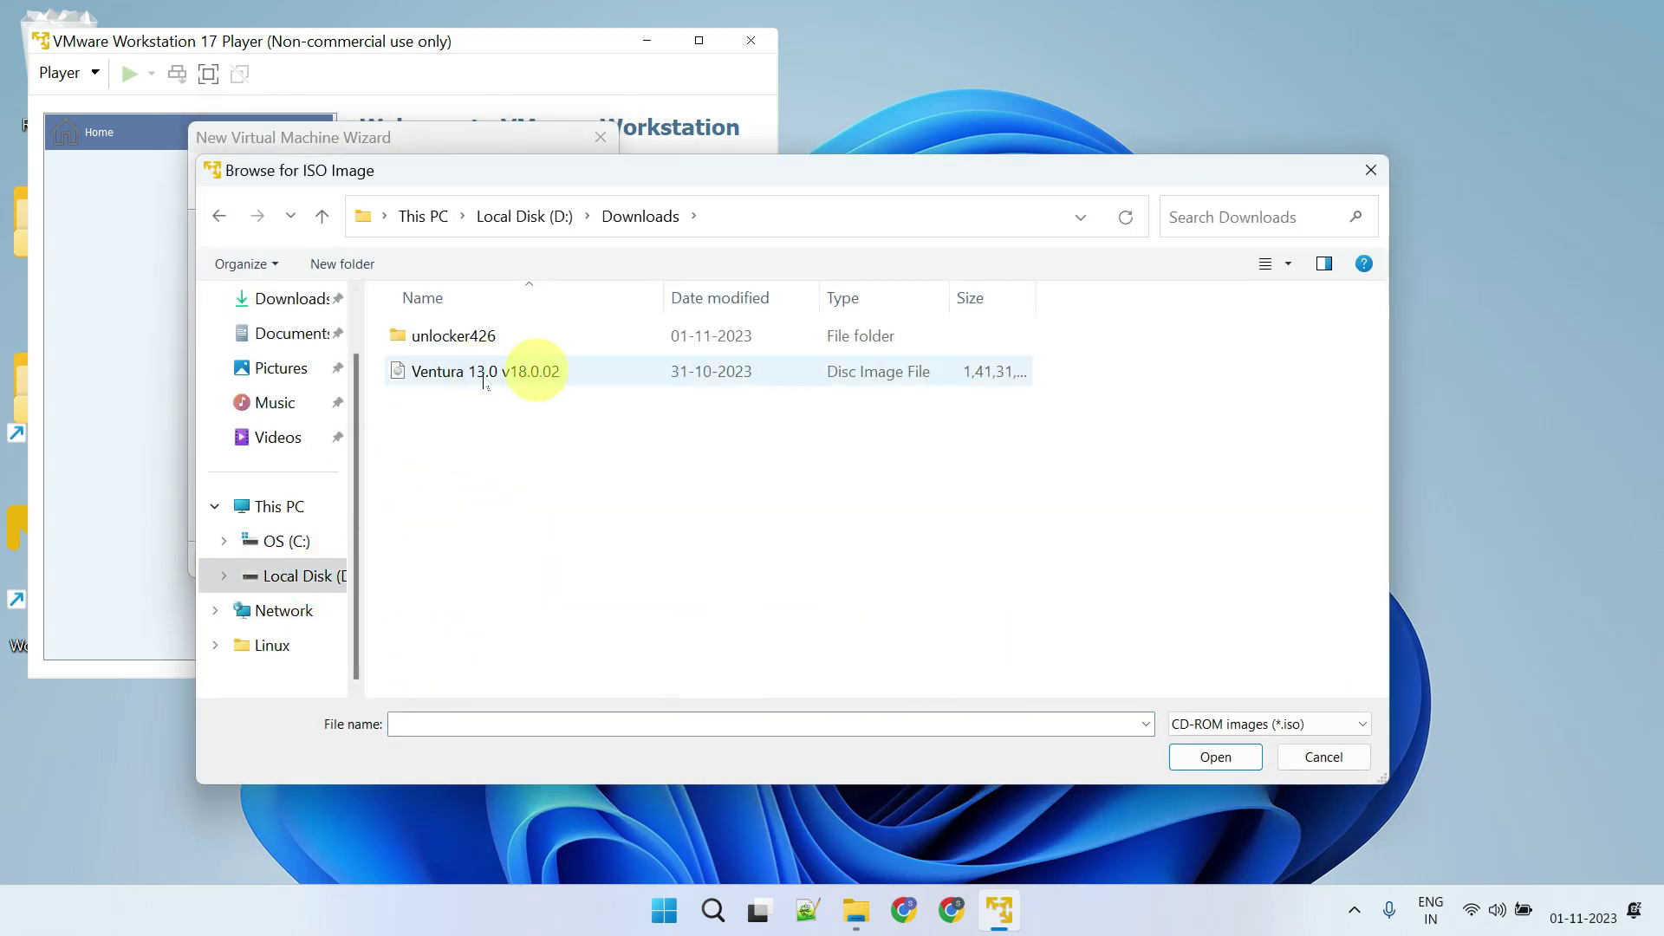
pyautogui.click(474, 375)
pyautogui.click(1205, 758)
pyautogui.click(509, 563)
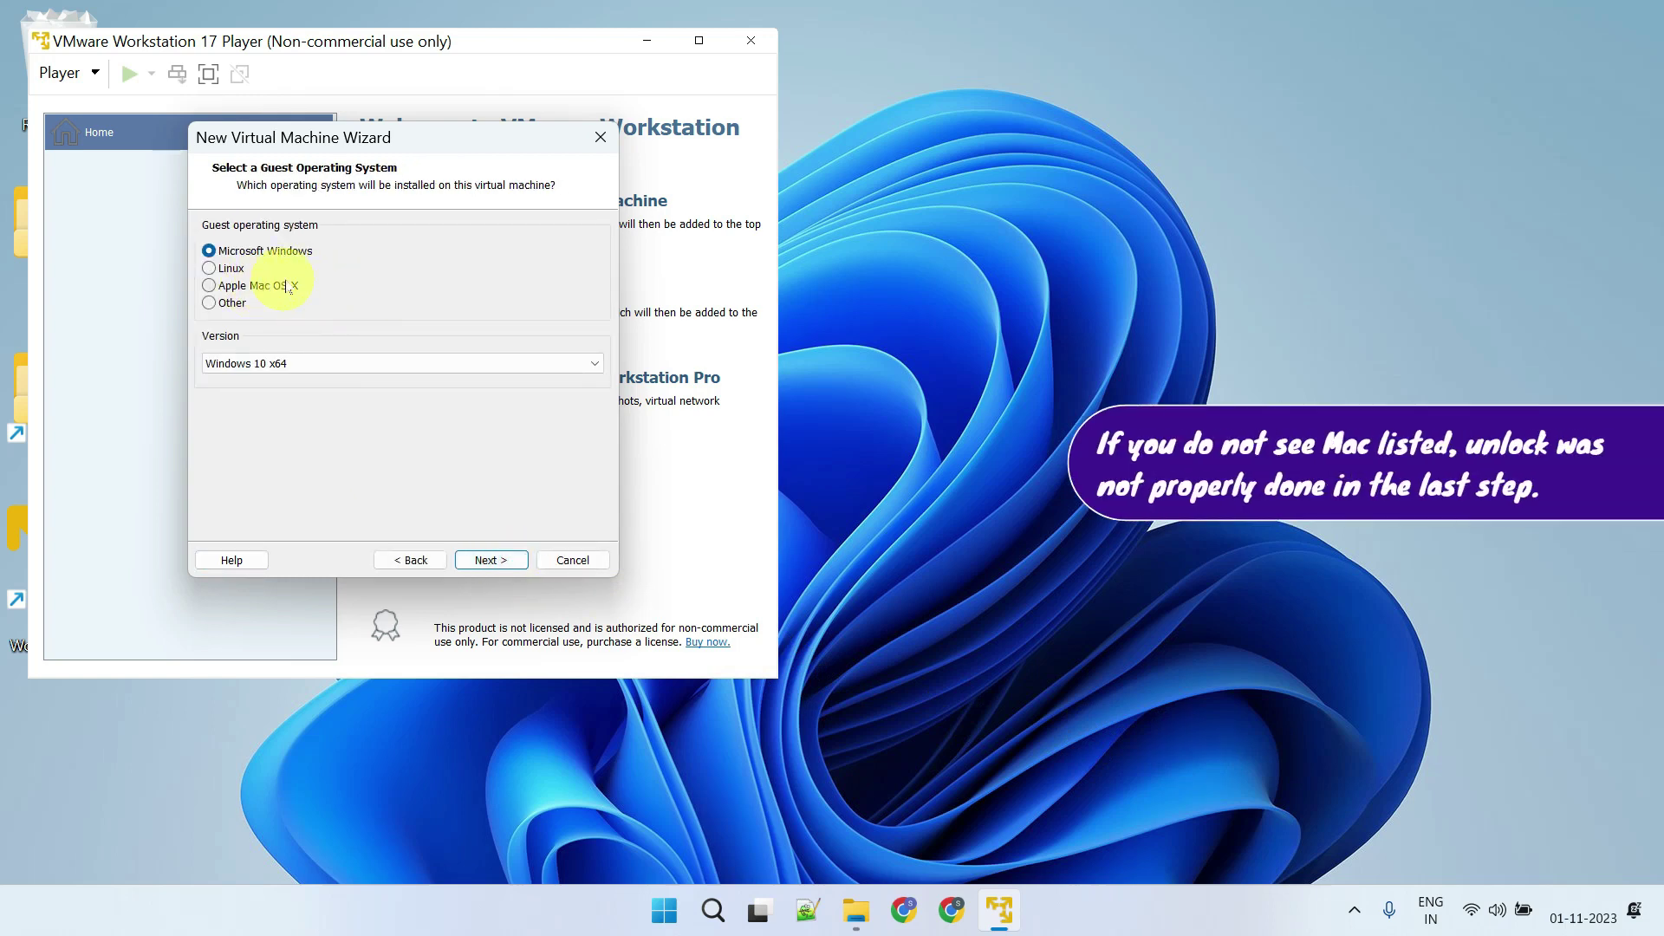
# Set the guest OS to Apple Mac OS X macOS 13, keep defaults and the 80 GB disk, and finish
pyautogui.click(229, 289)
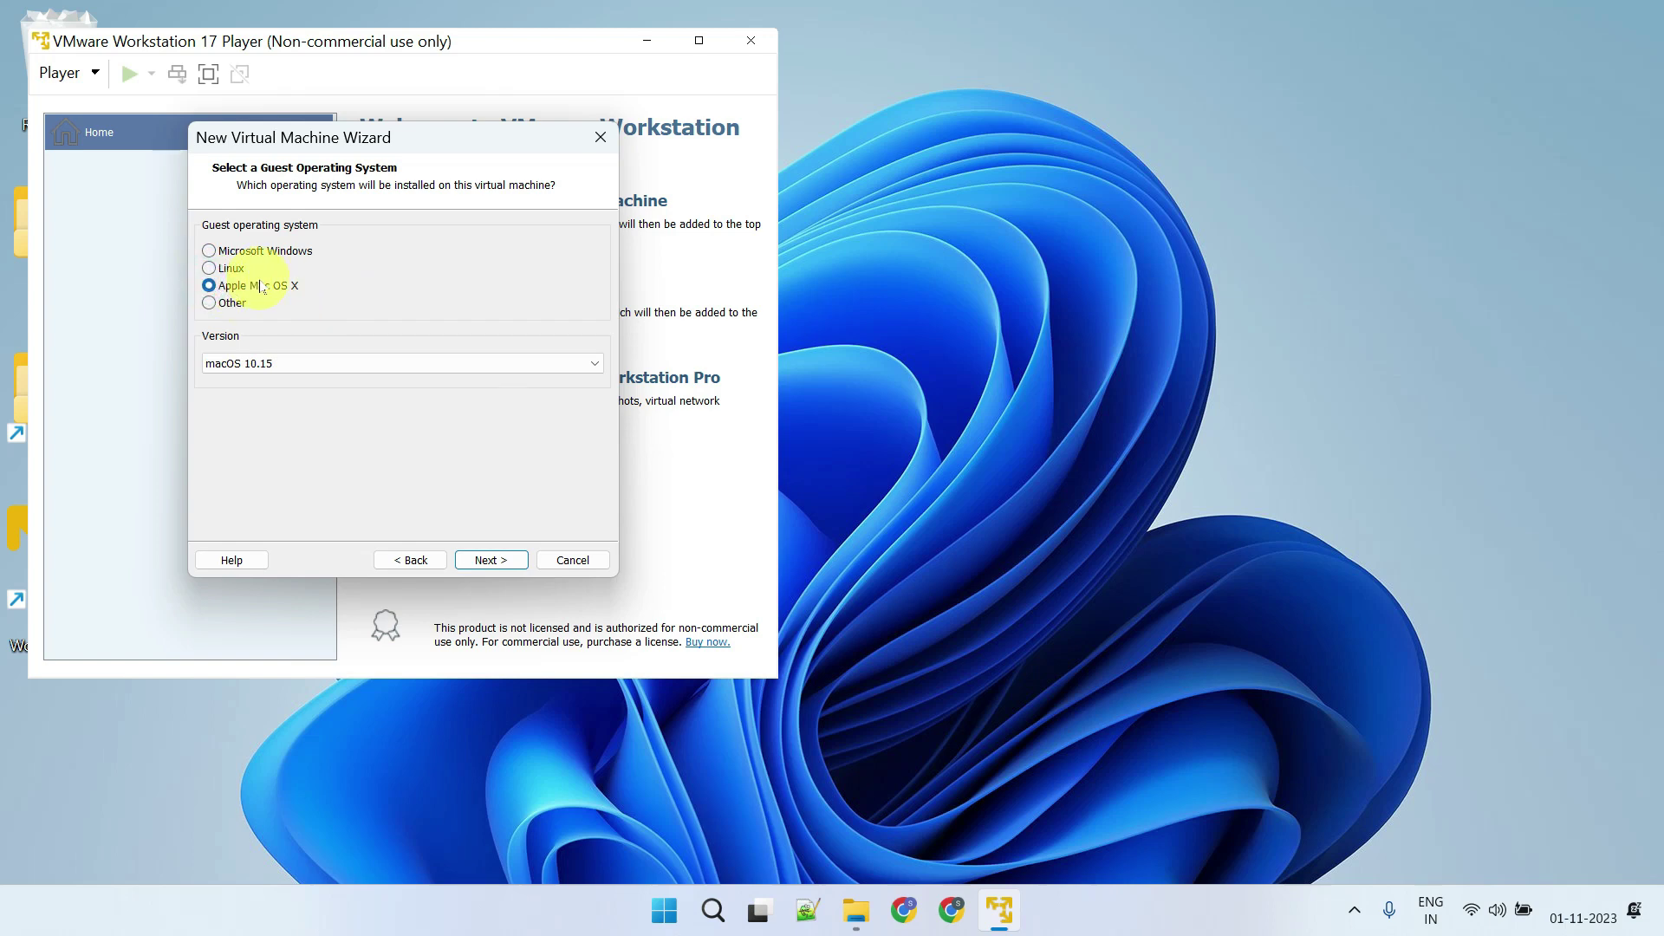
pyautogui.click(561, 364)
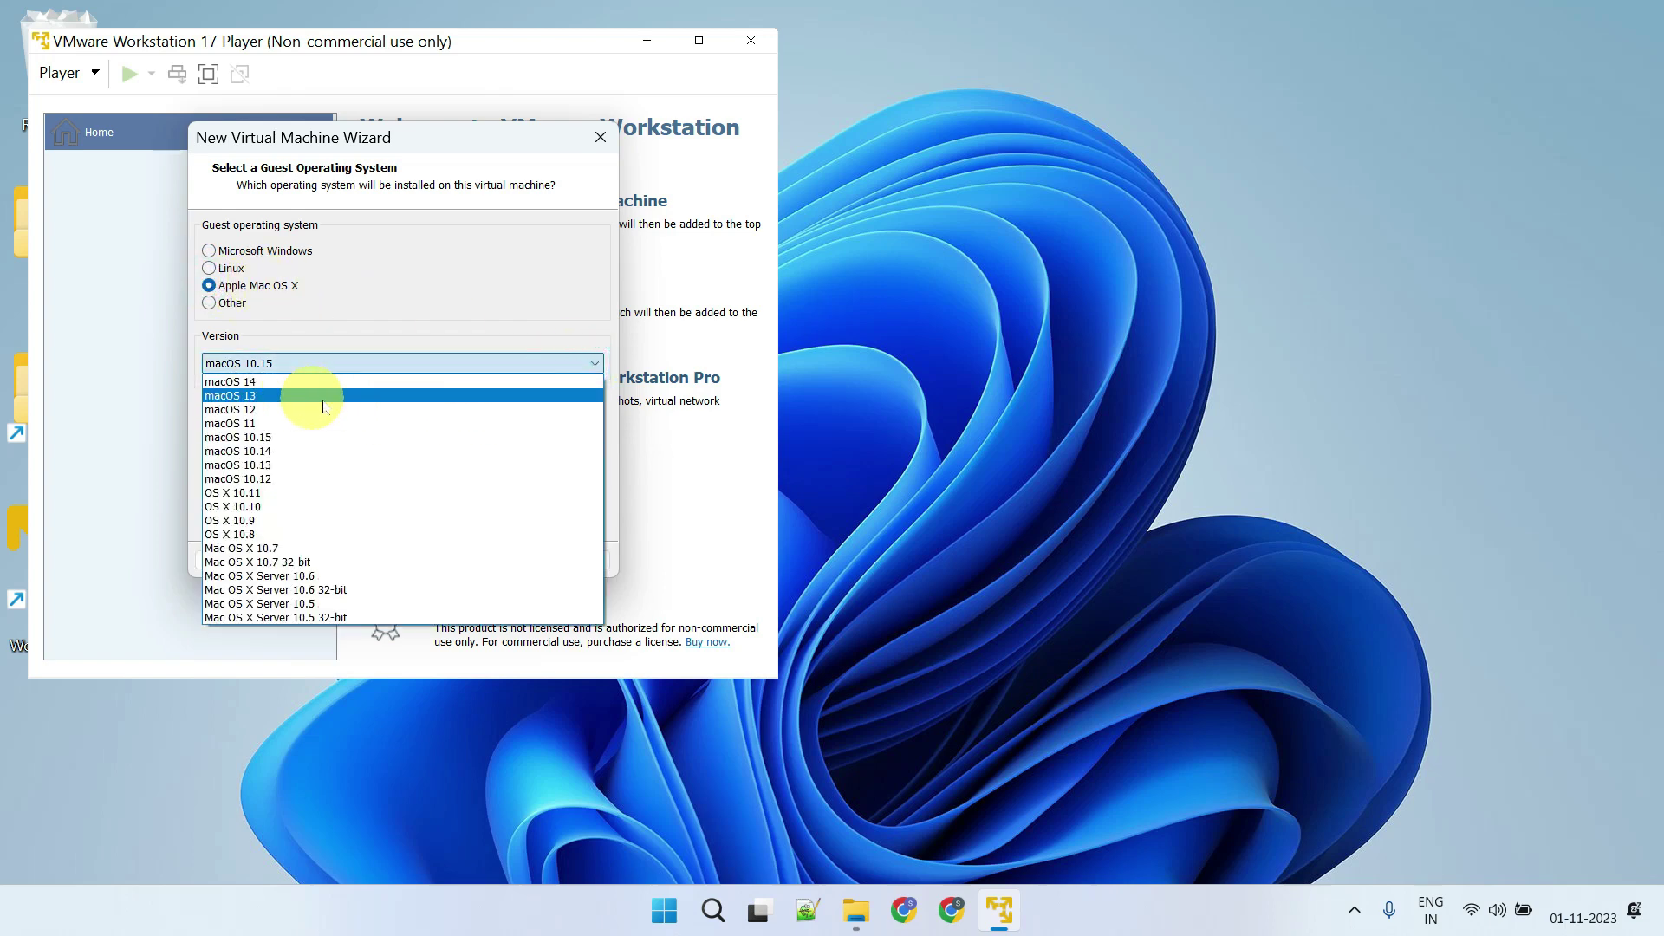
pyautogui.click(291, 397)
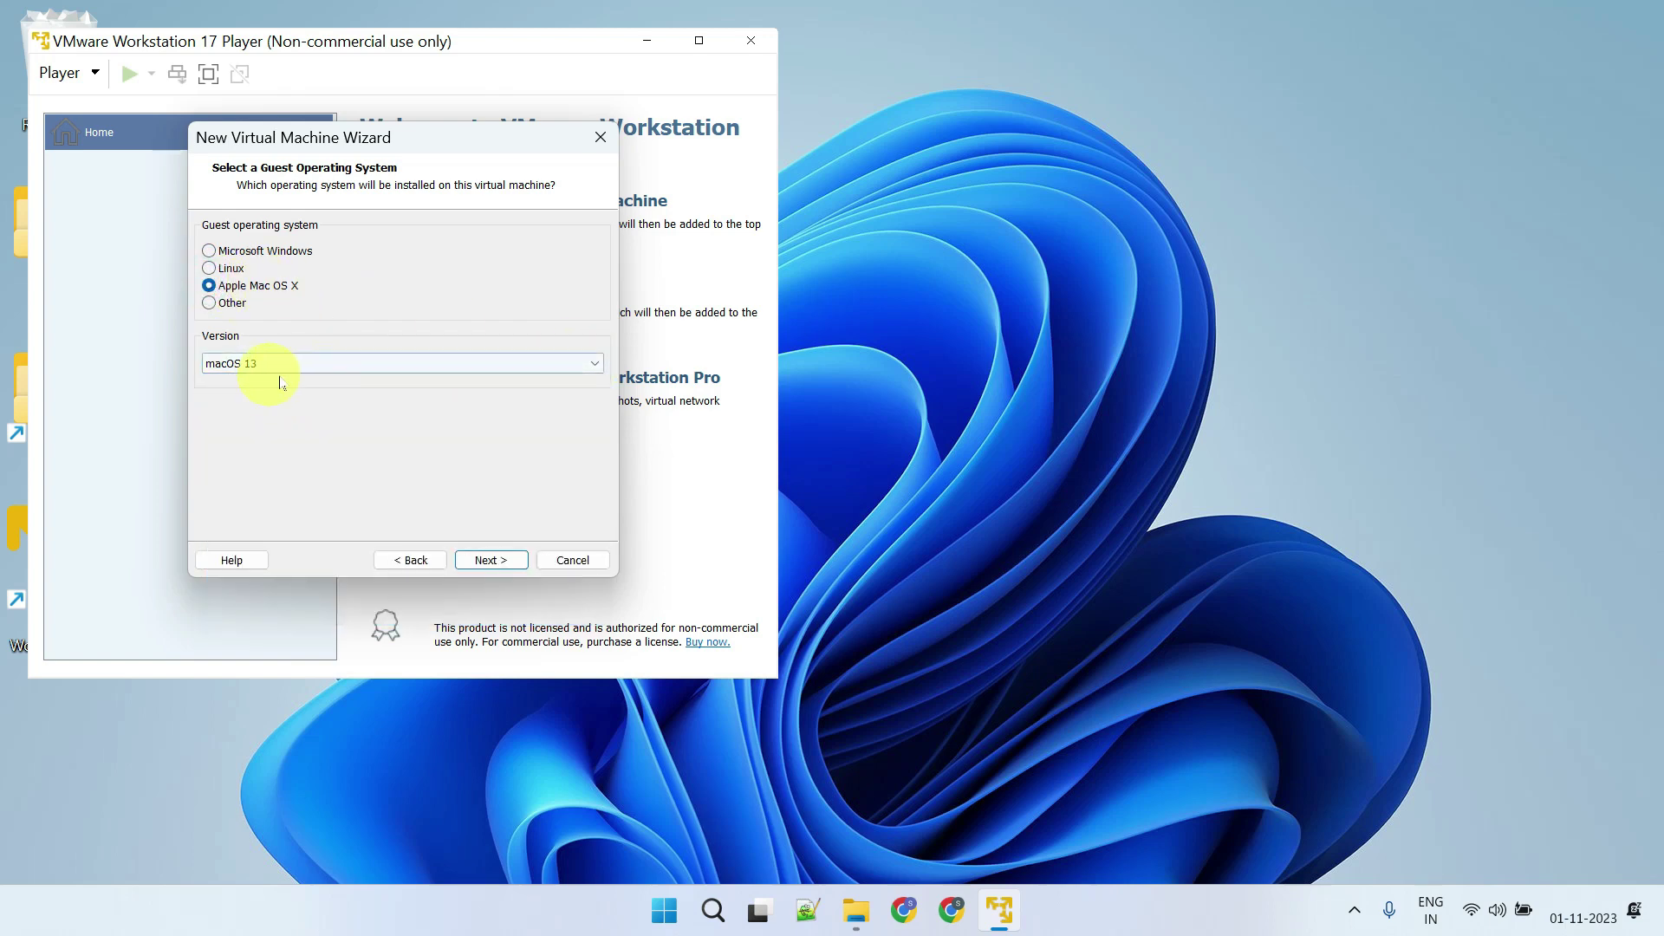
pyautogui.click(490, 561)
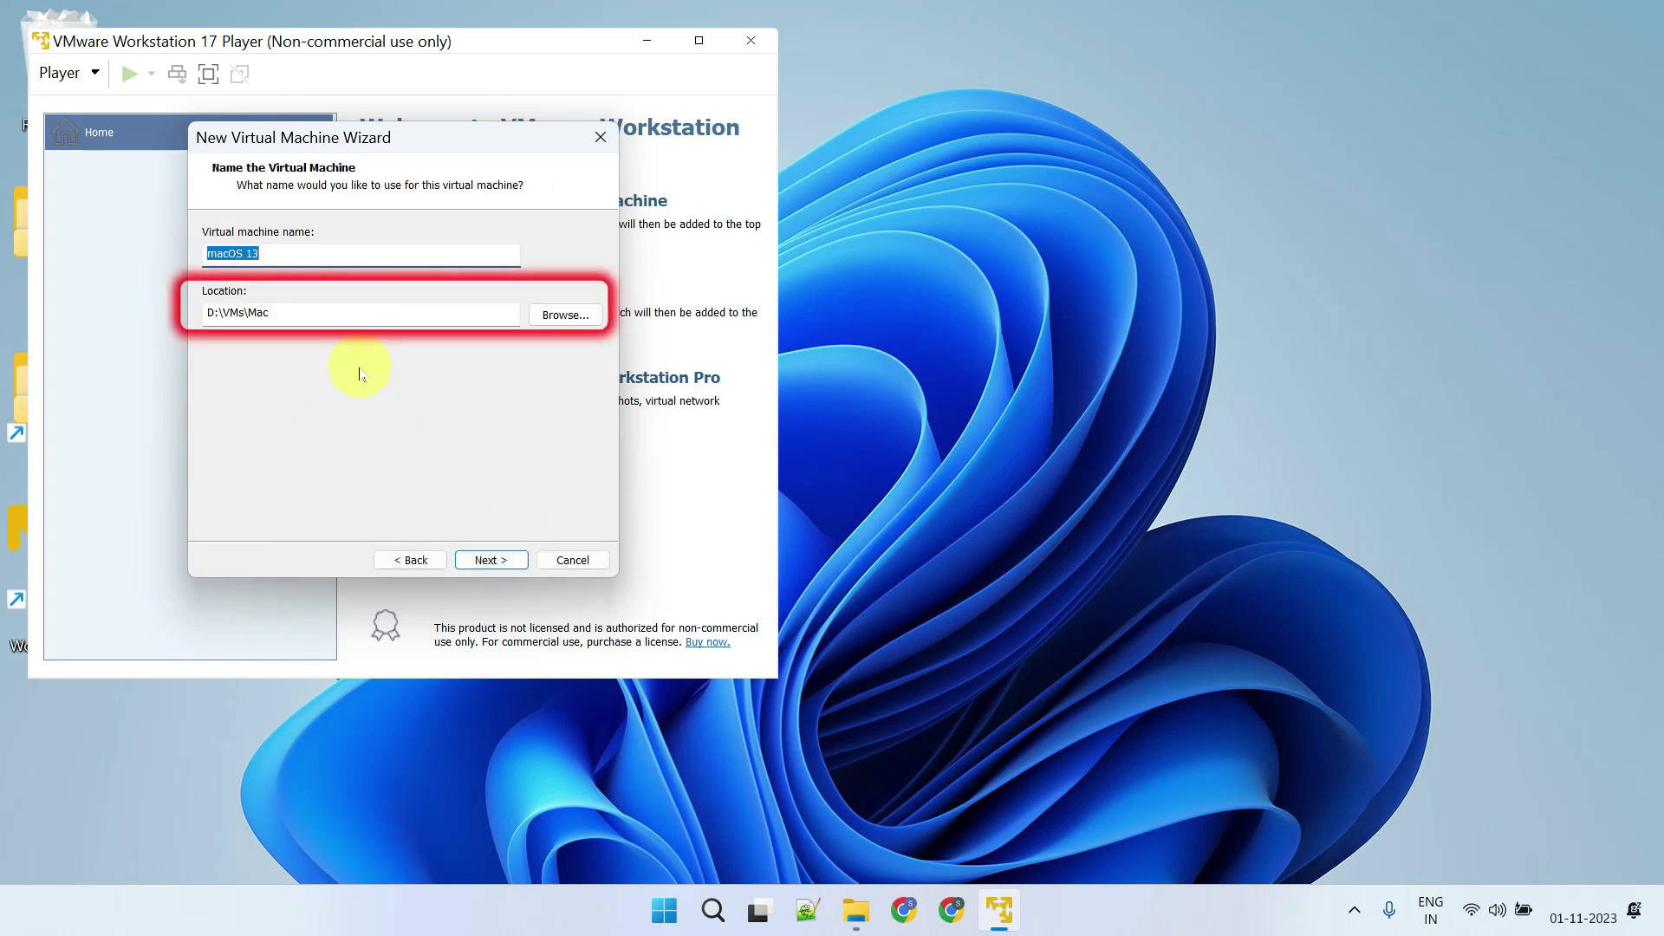
pyautogui.click(491, 561)
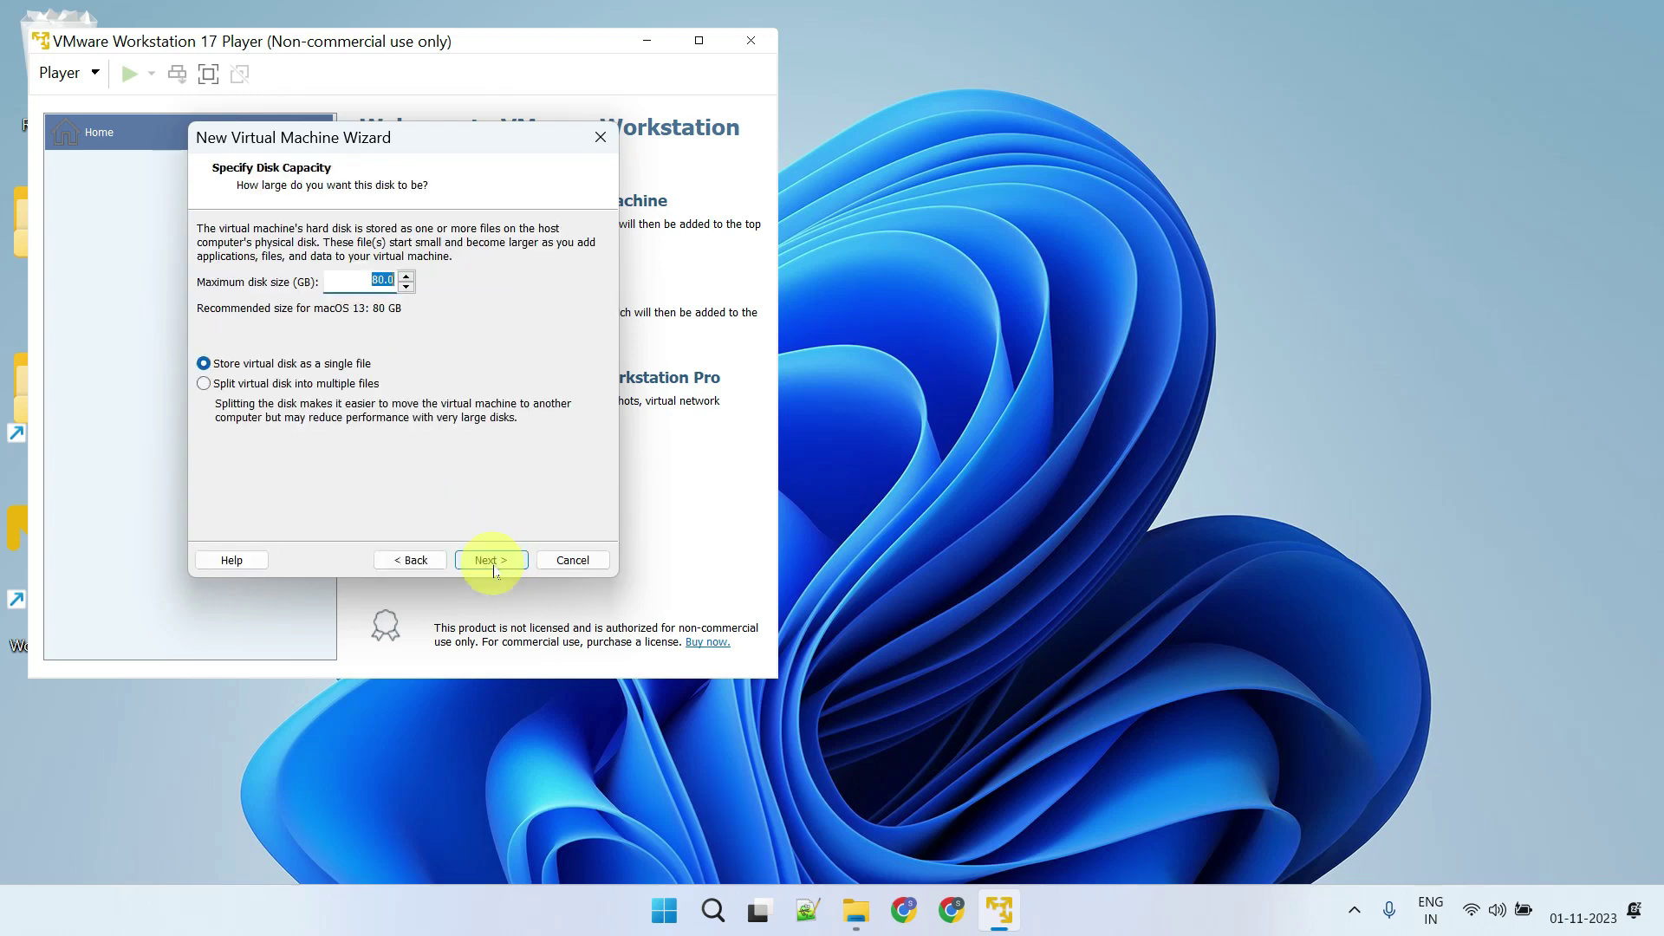
pyautogui.click(492, 561)
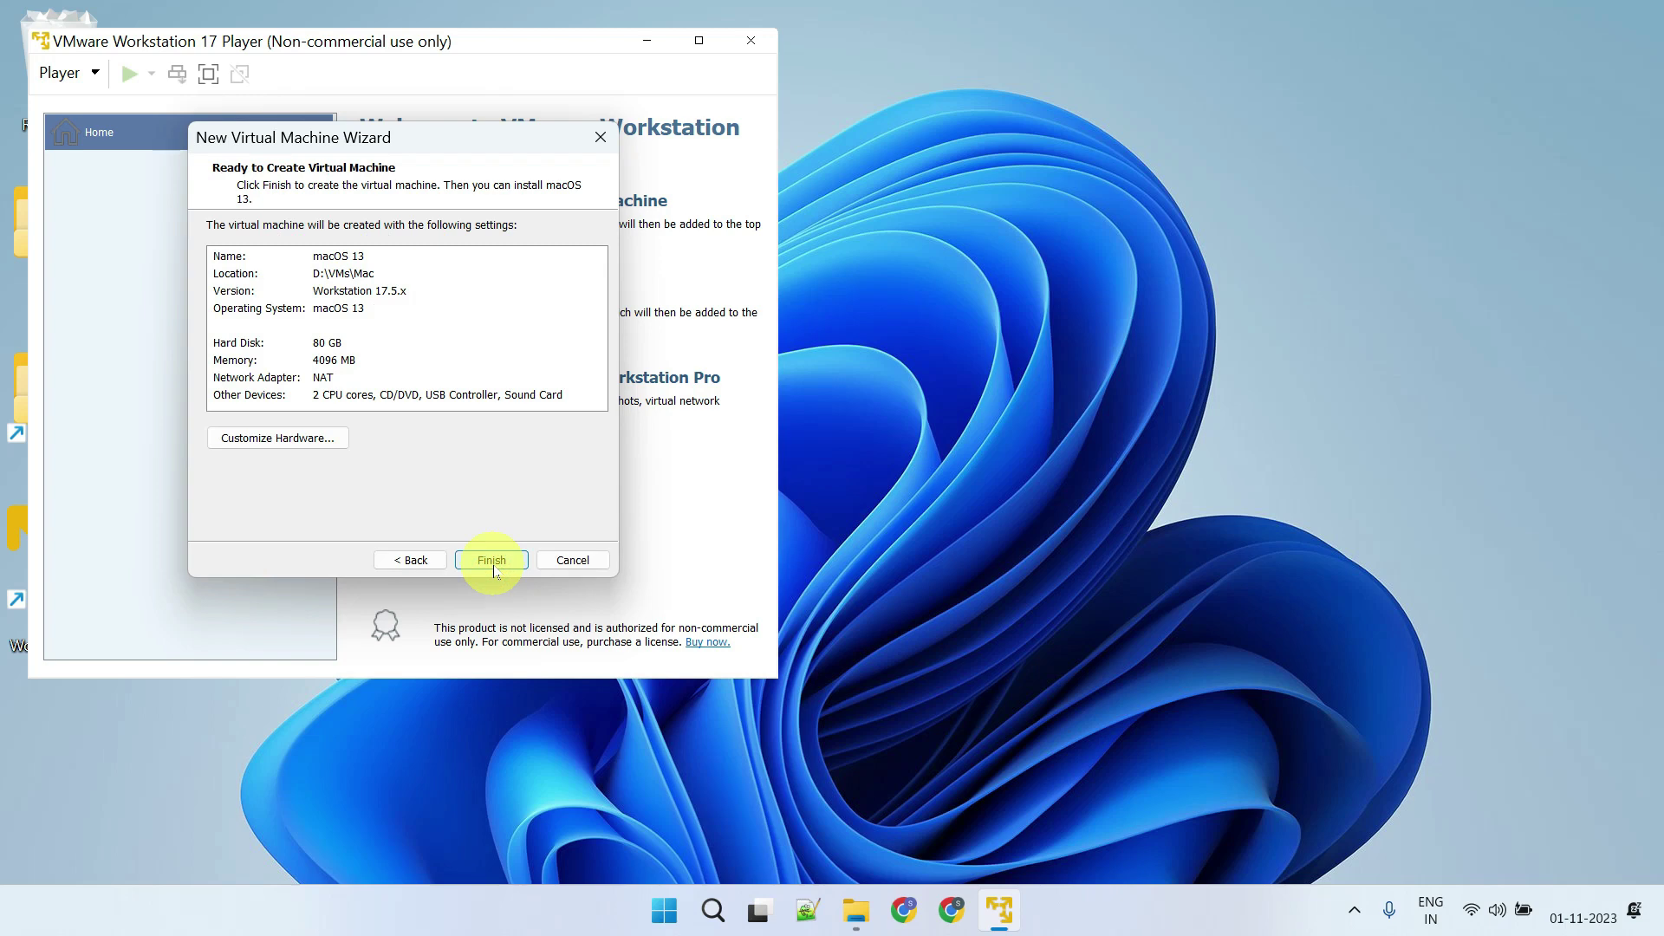
pyautogui.click(492, 562)
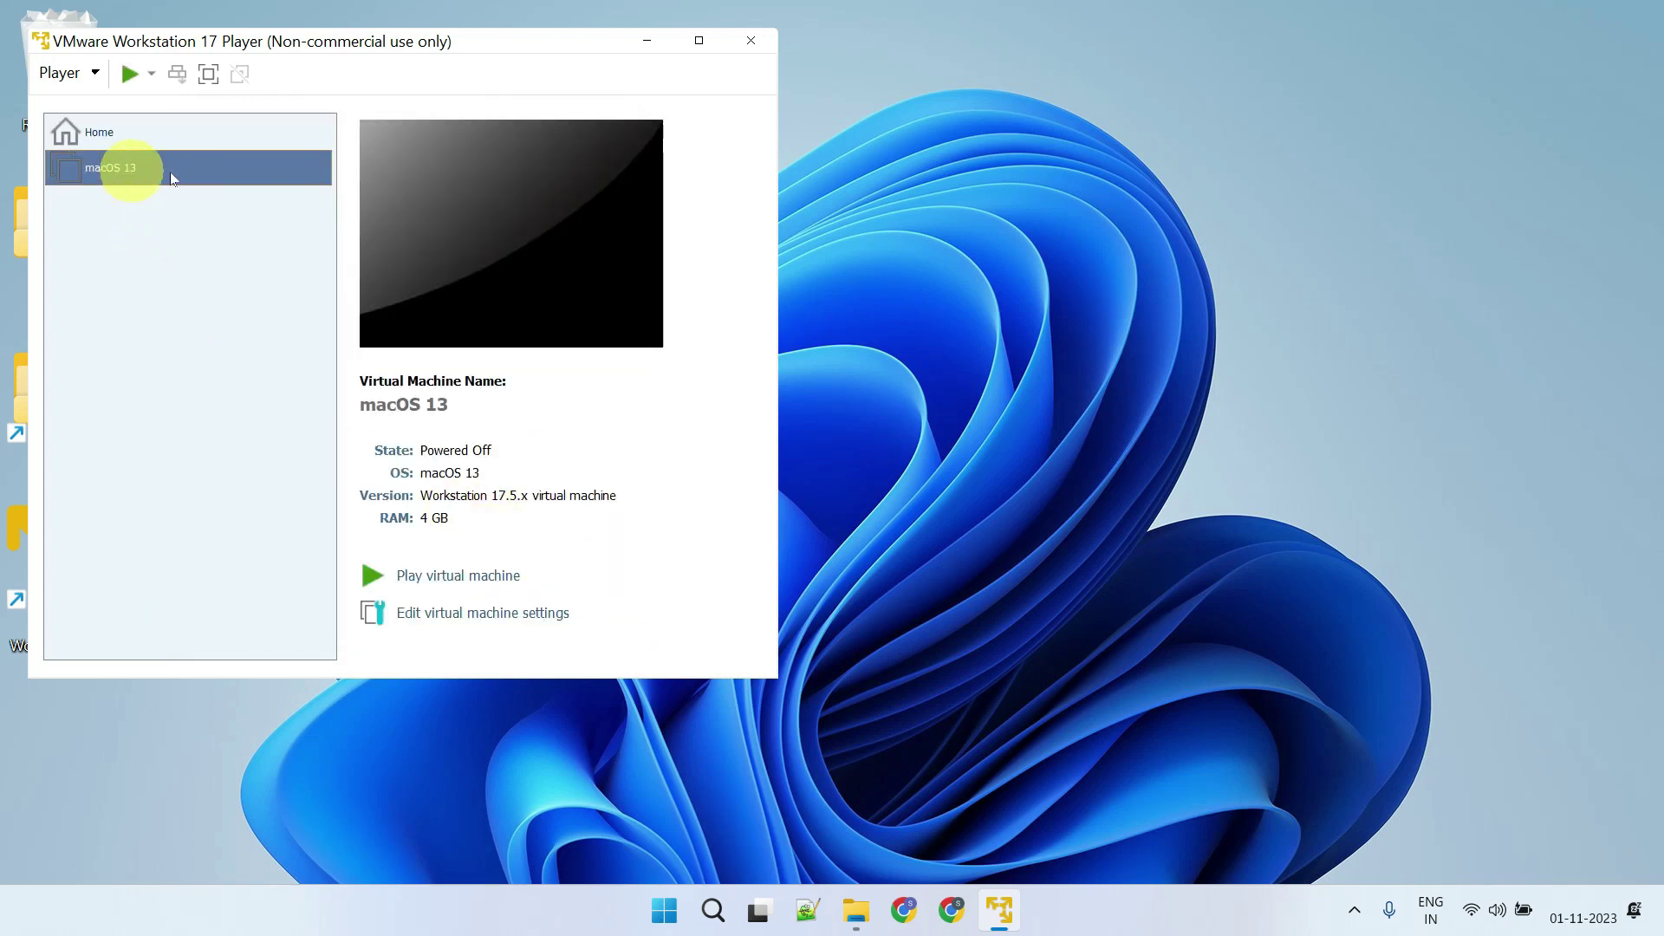
# Power on the macOS 13 VM, maximize its window, and continue with English
pyautogui.click(486, 570)
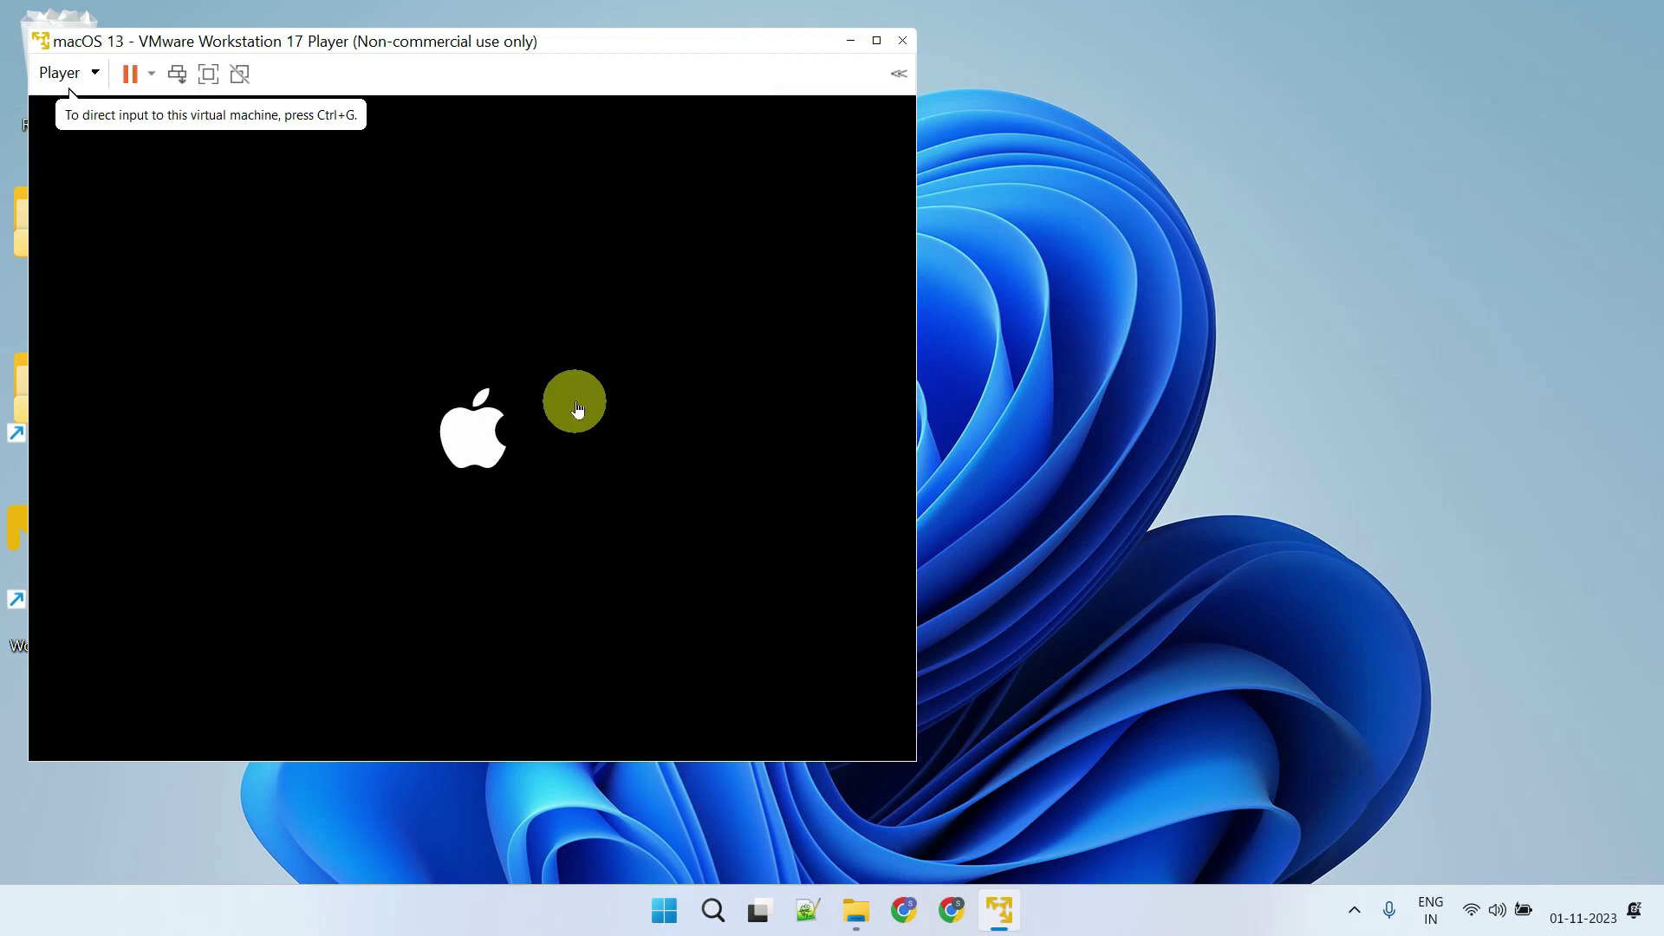
pyautogui.doubleClick(695, 41)
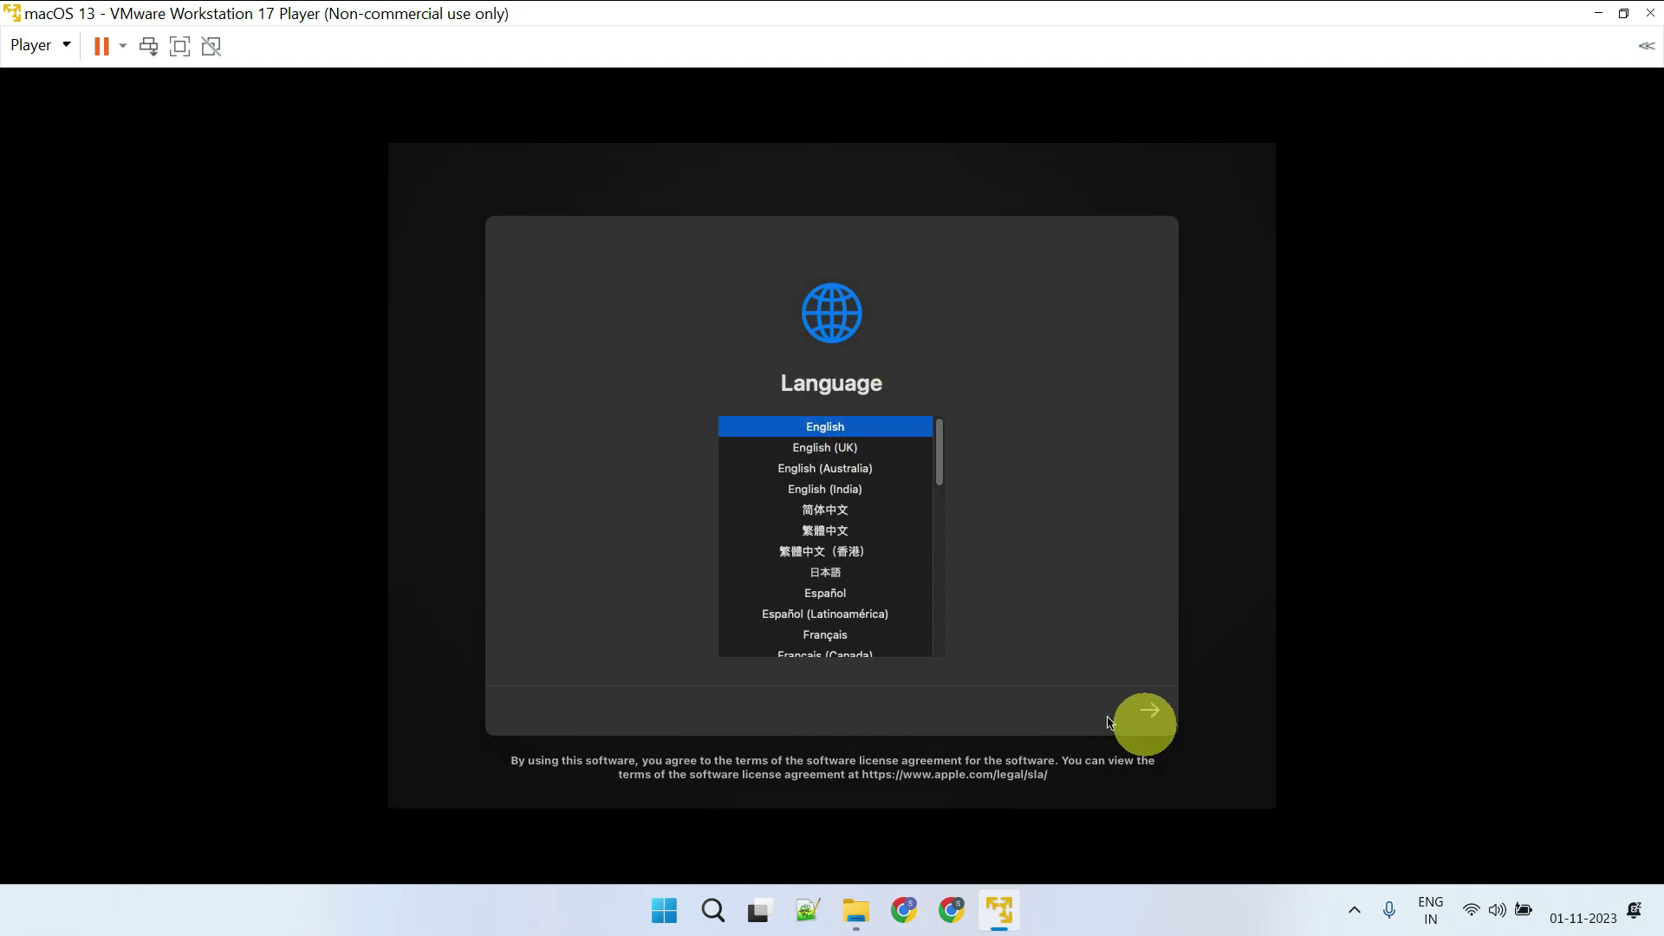
pyautogui.click(1155, 720)
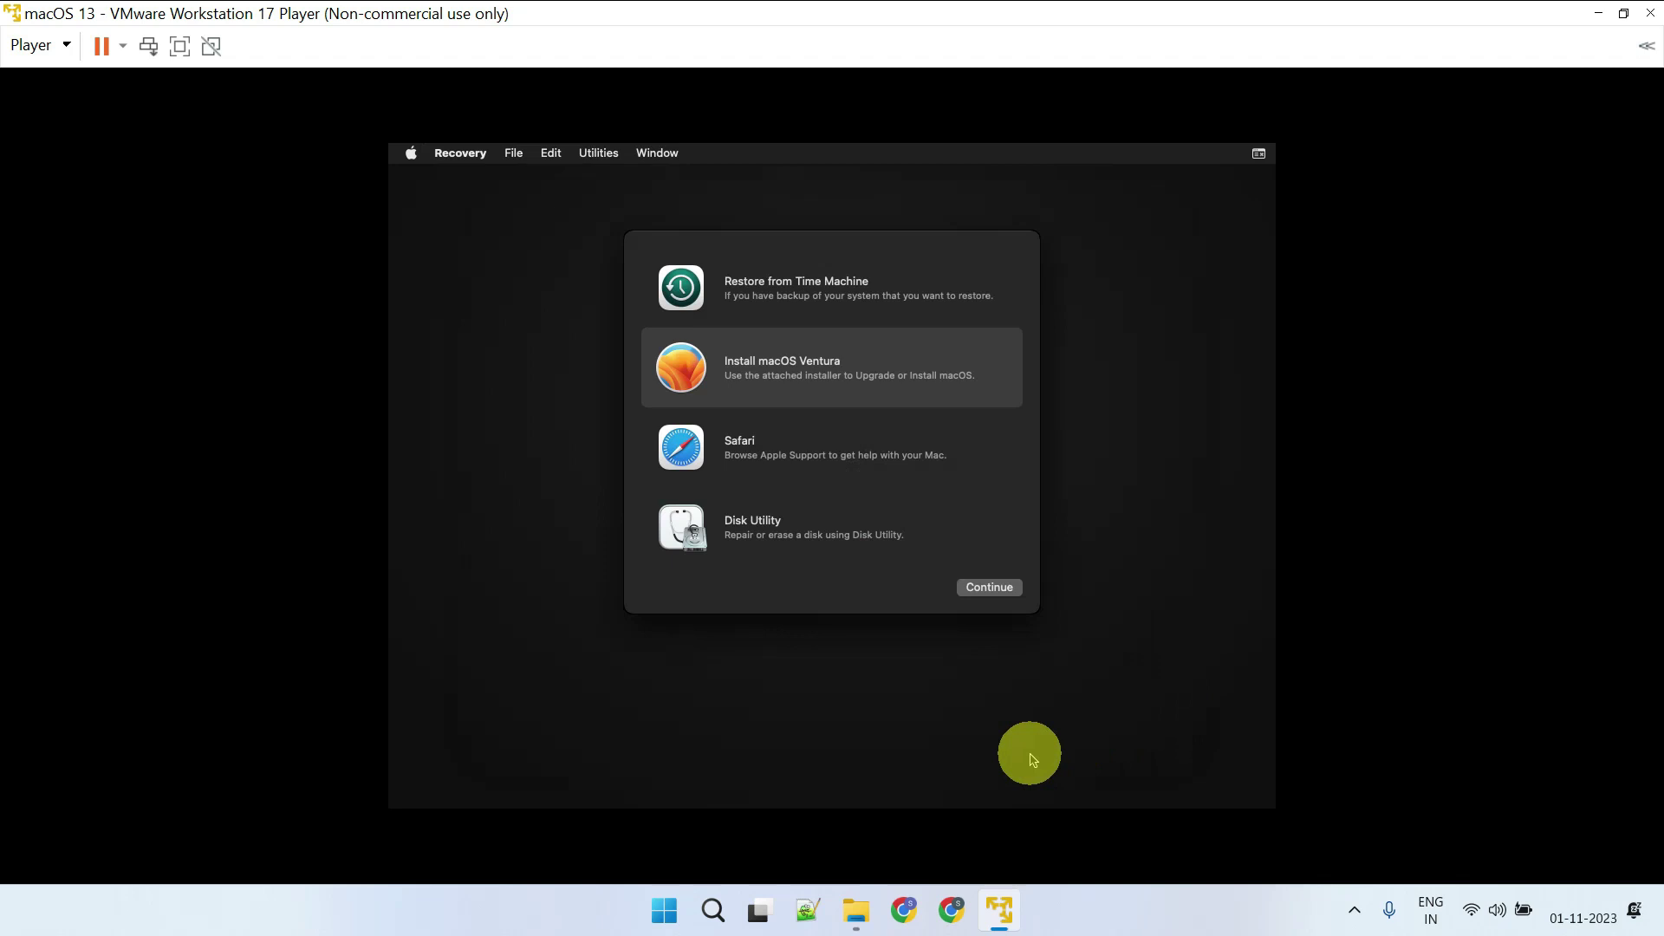
# Open Disk Utility from Recovery and select the VMware Virtual SATA Hard Drive Media
pyautogui.click(741, 538)
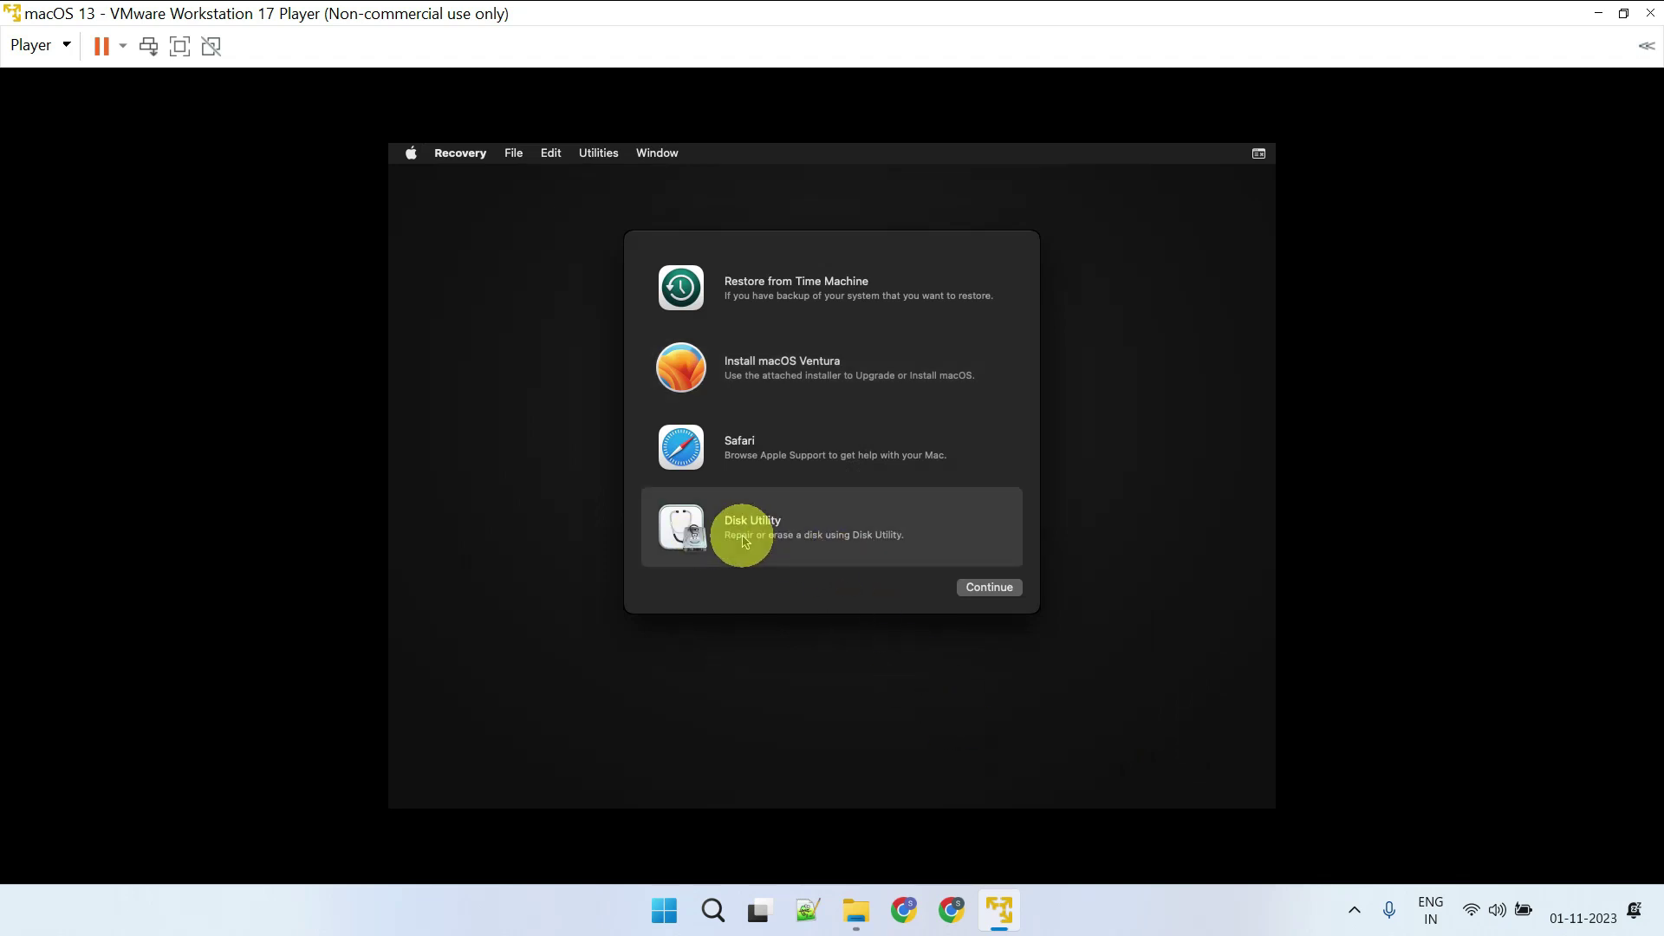
pyautogui.click(991, 589)
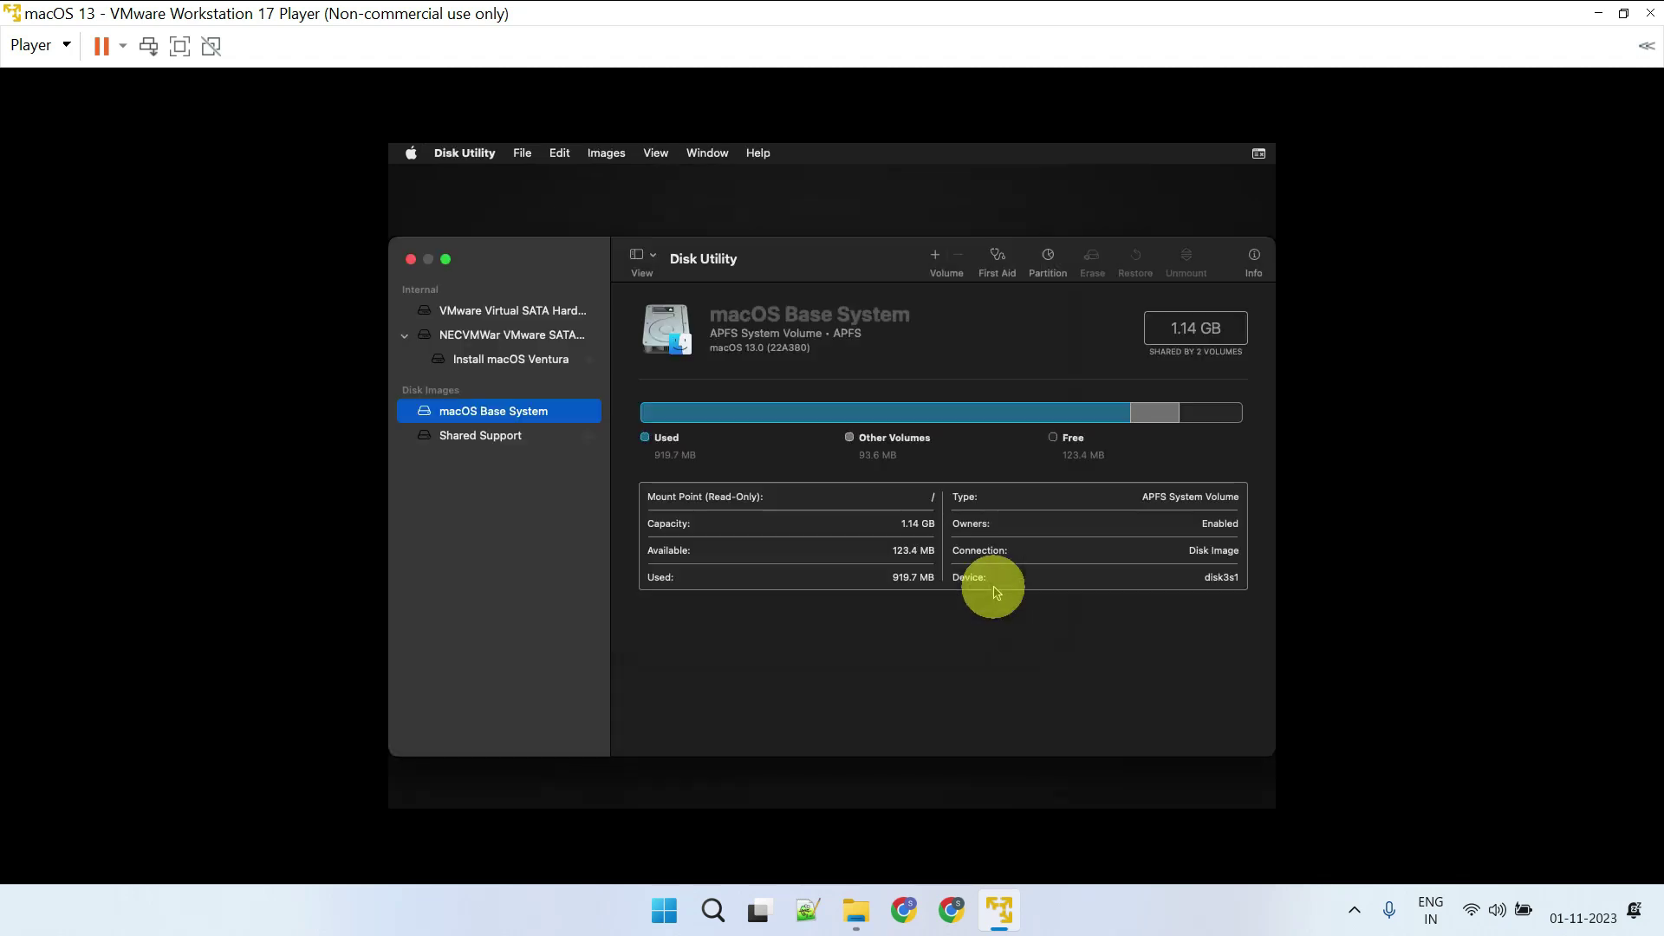
pyautogui.click(502, 312)
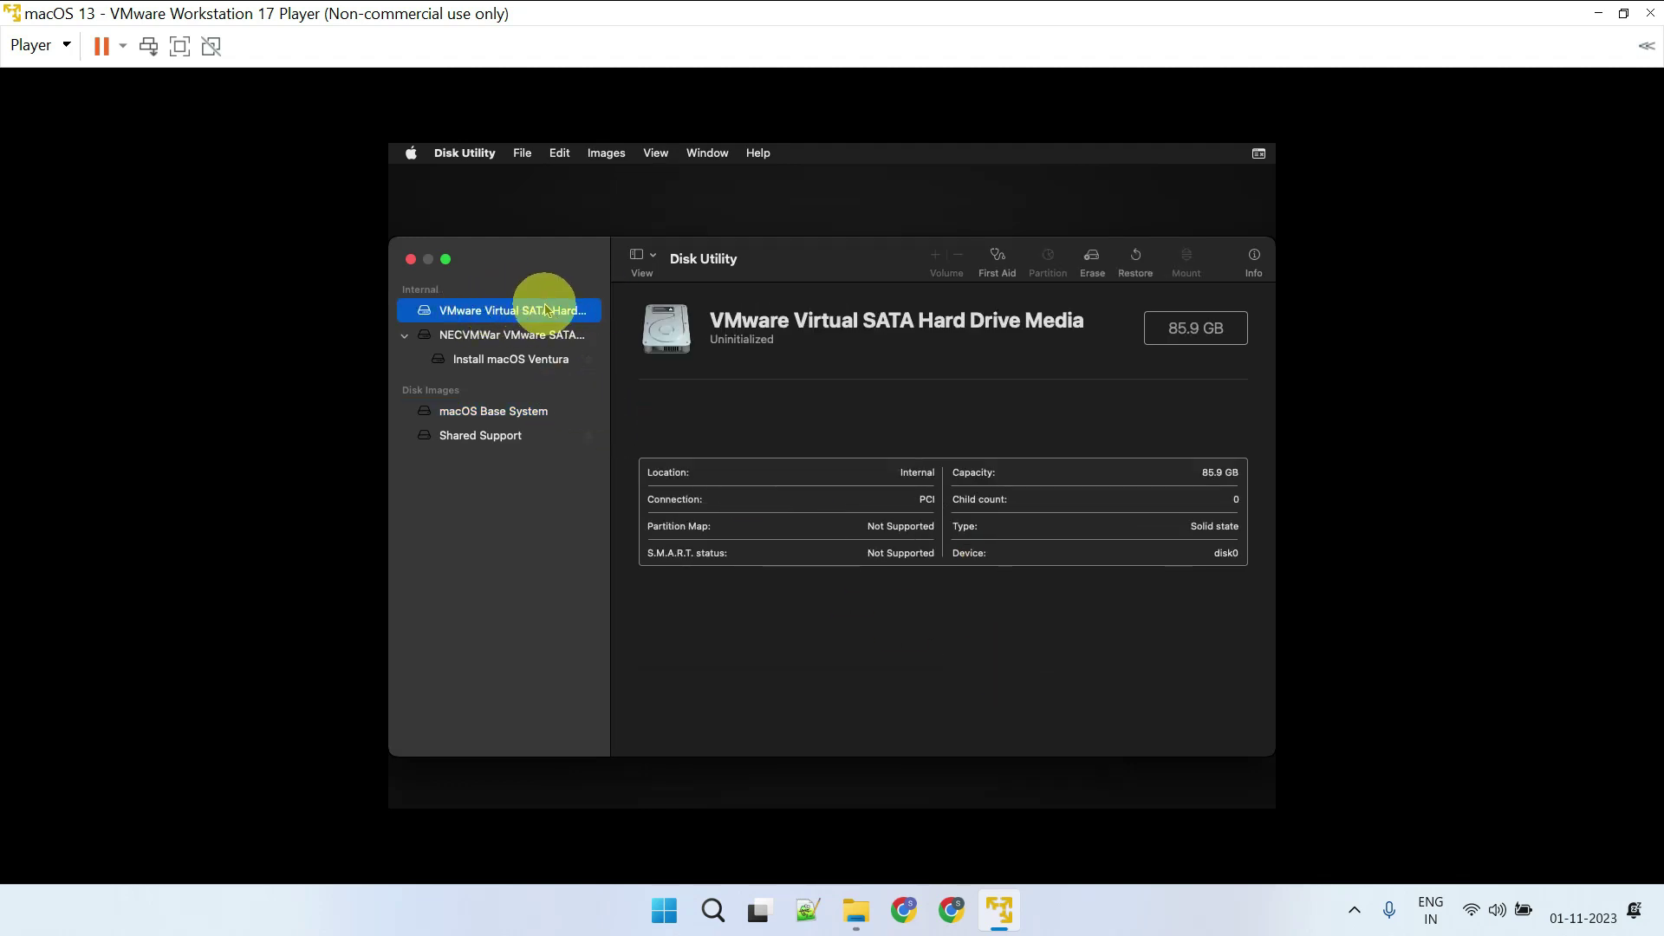
# Erase the virtual drive into a volume named Mac13, check it, and close Disk Utility
pyautogui.click(1093, 260)
pyautogui.write('Mac')
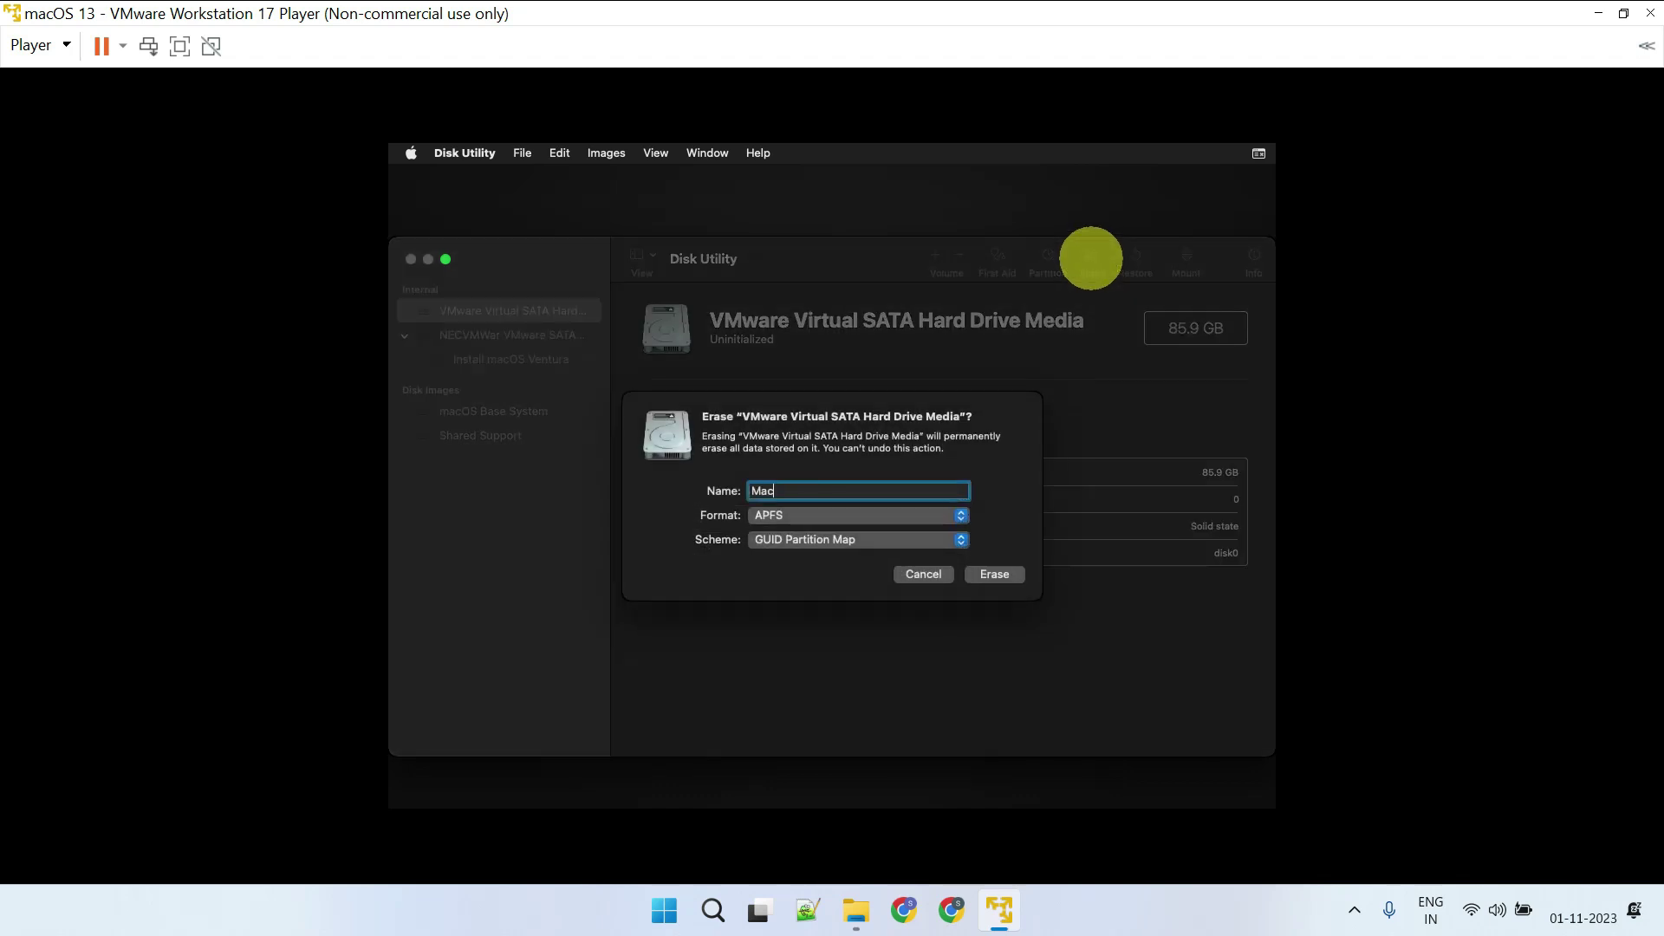
pyautogui.write('13')
pyautogui.click(997, 575)
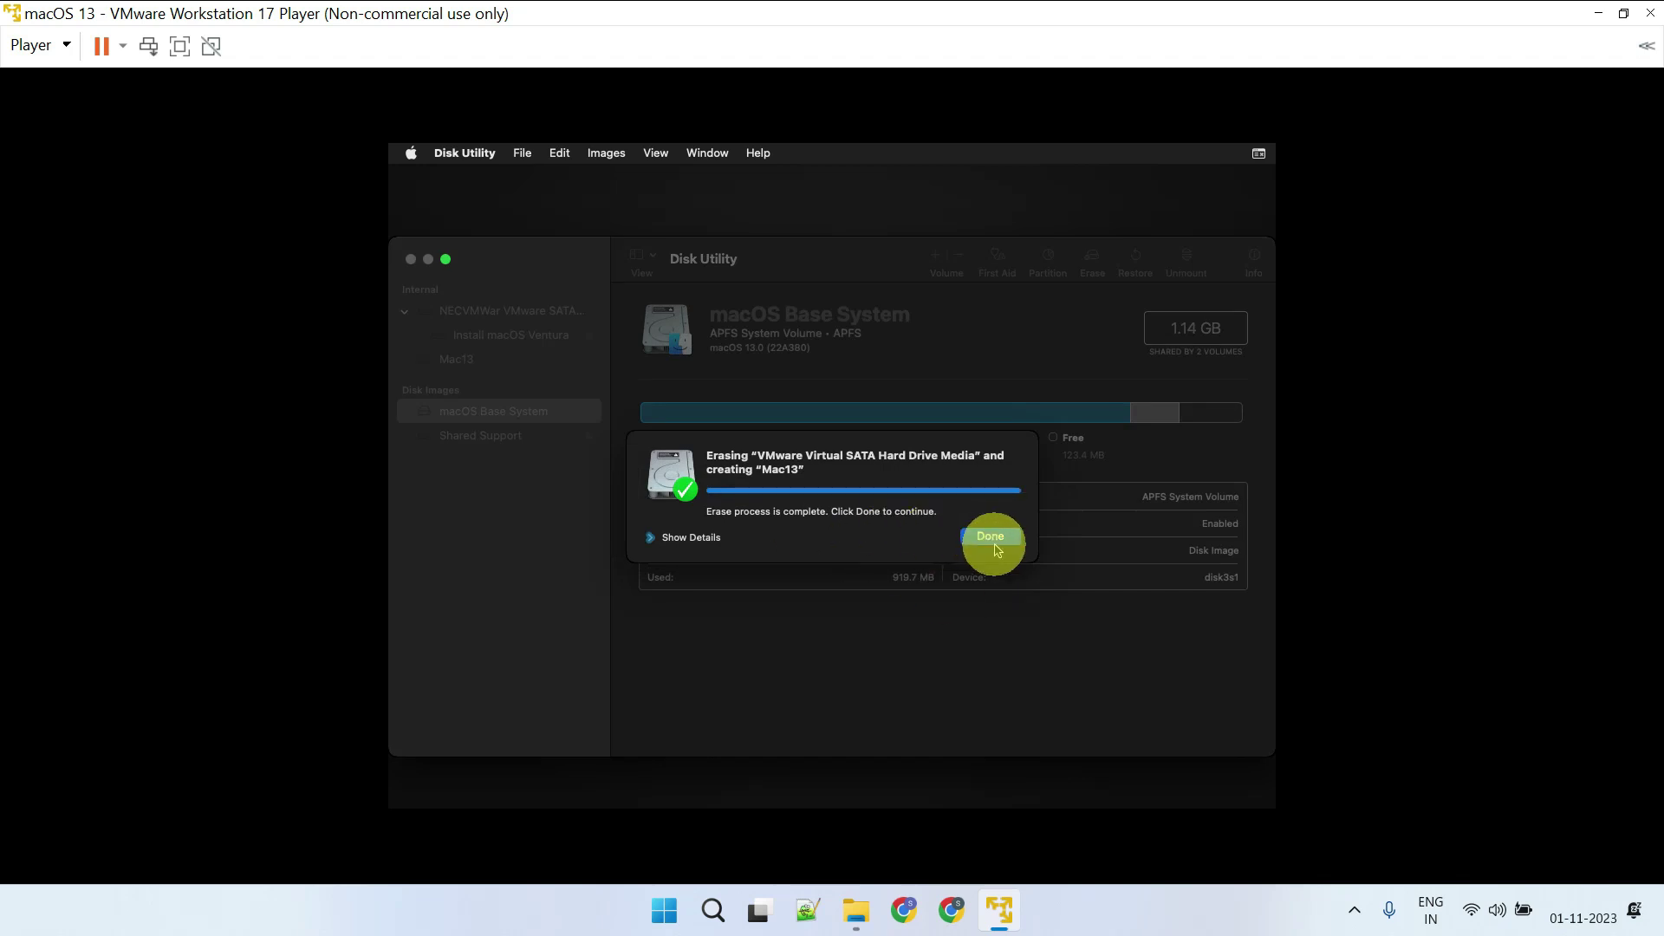
pyautogui.click(990, 536)
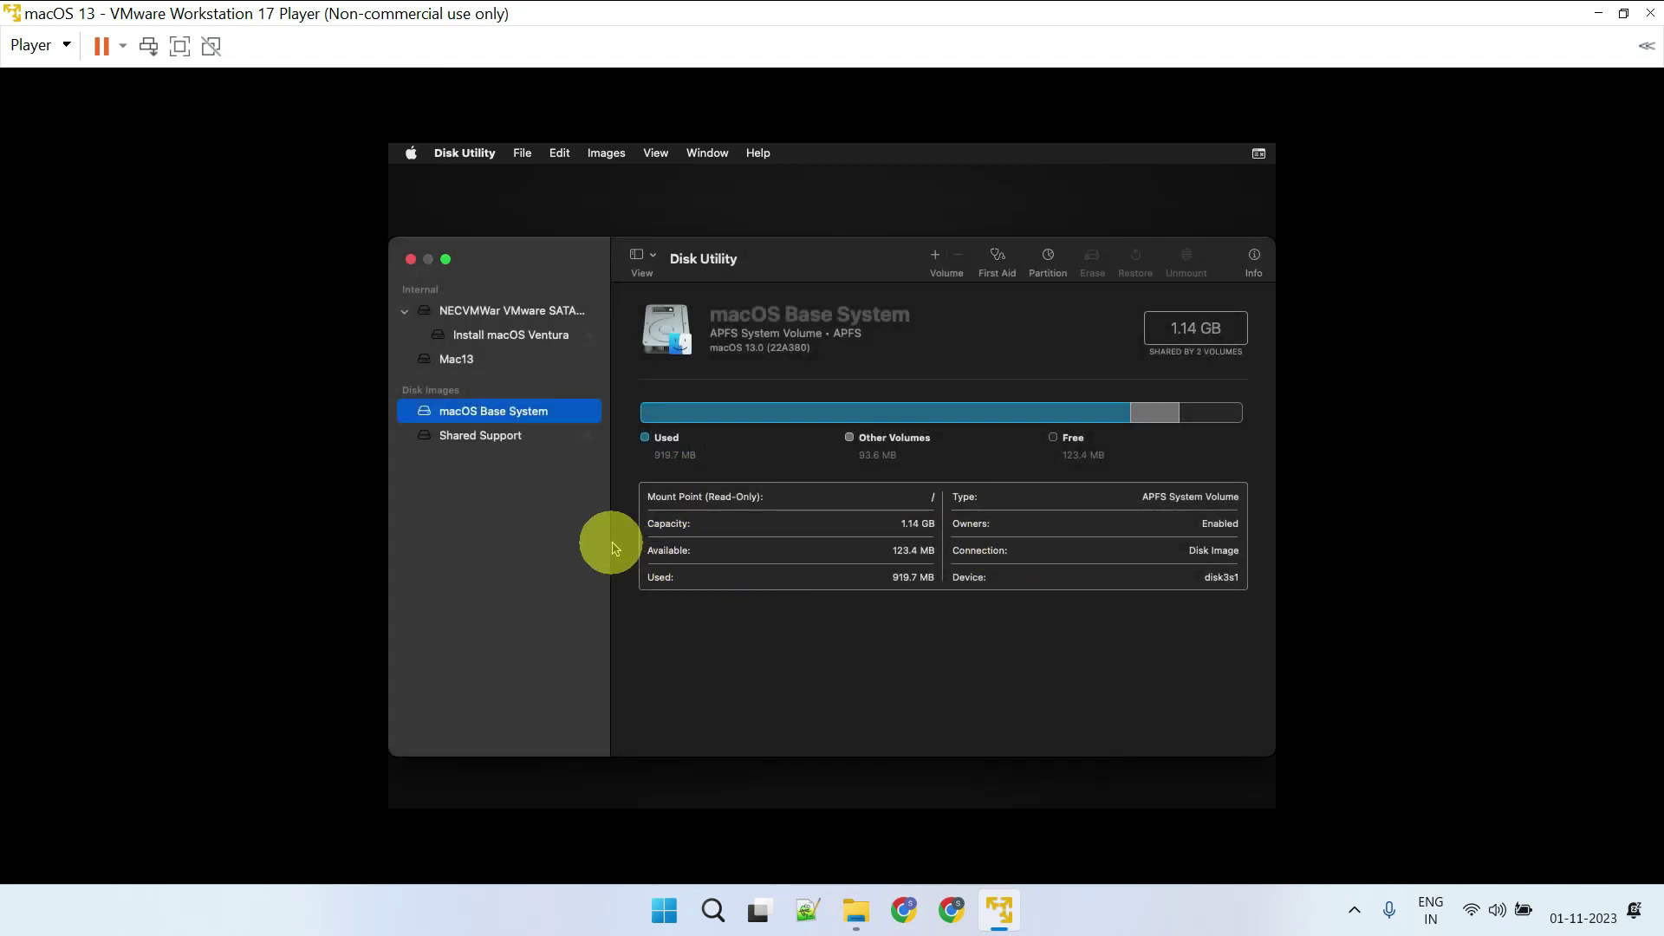
pyautogui.click(447, 356)
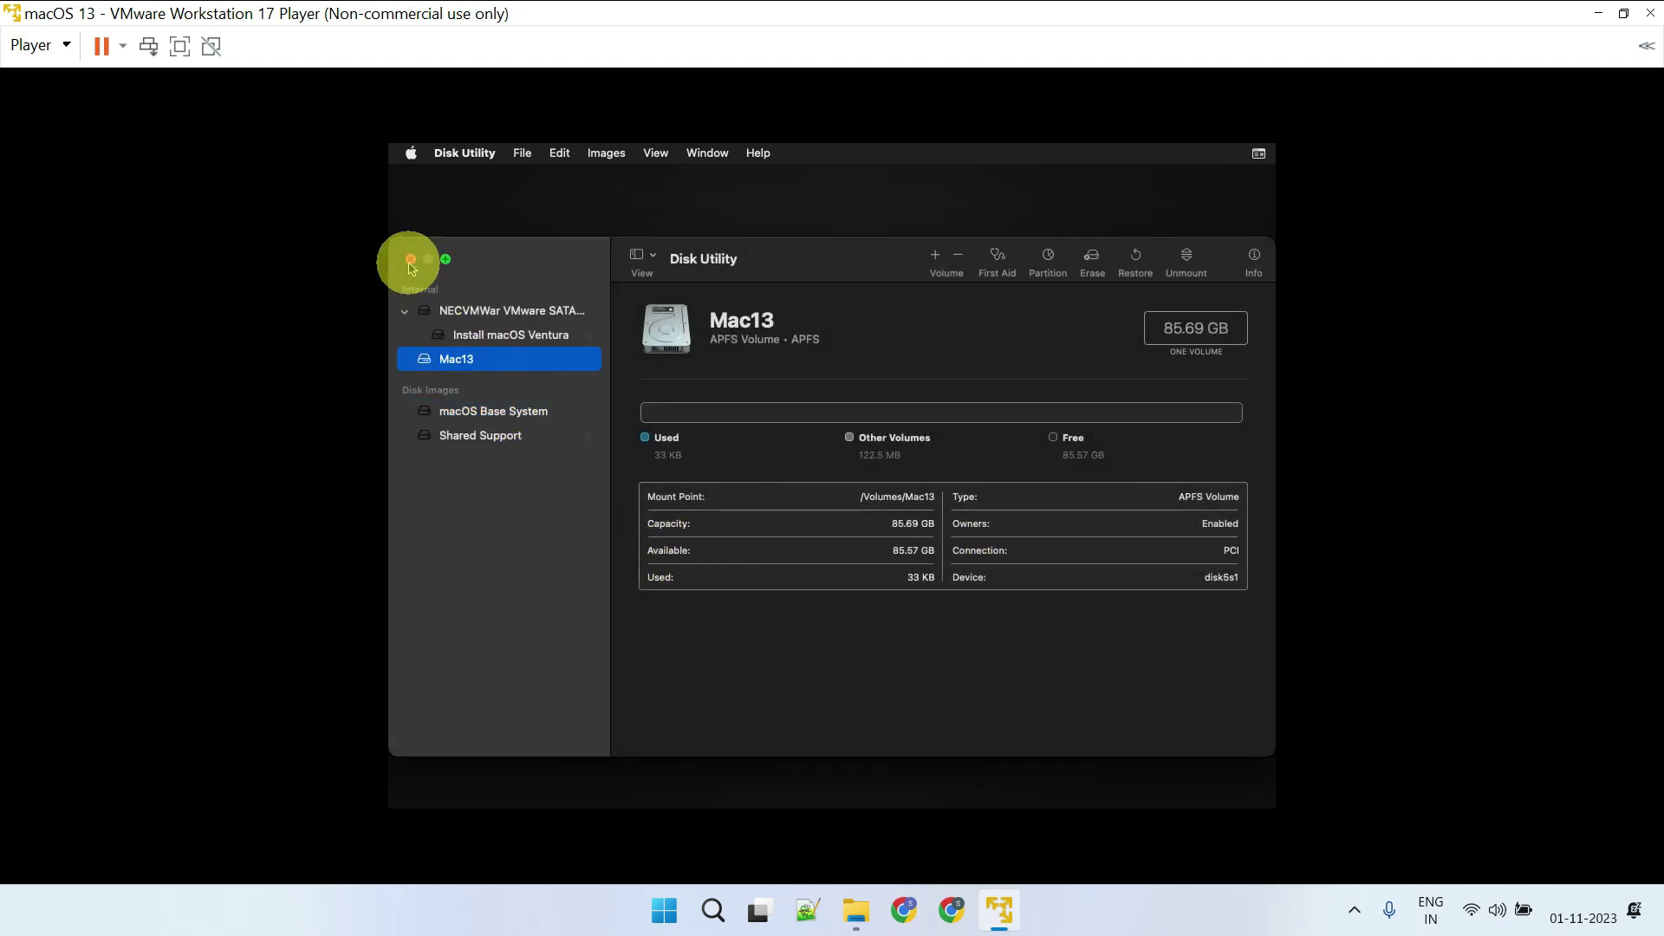
pyautogui.click(411, 259)
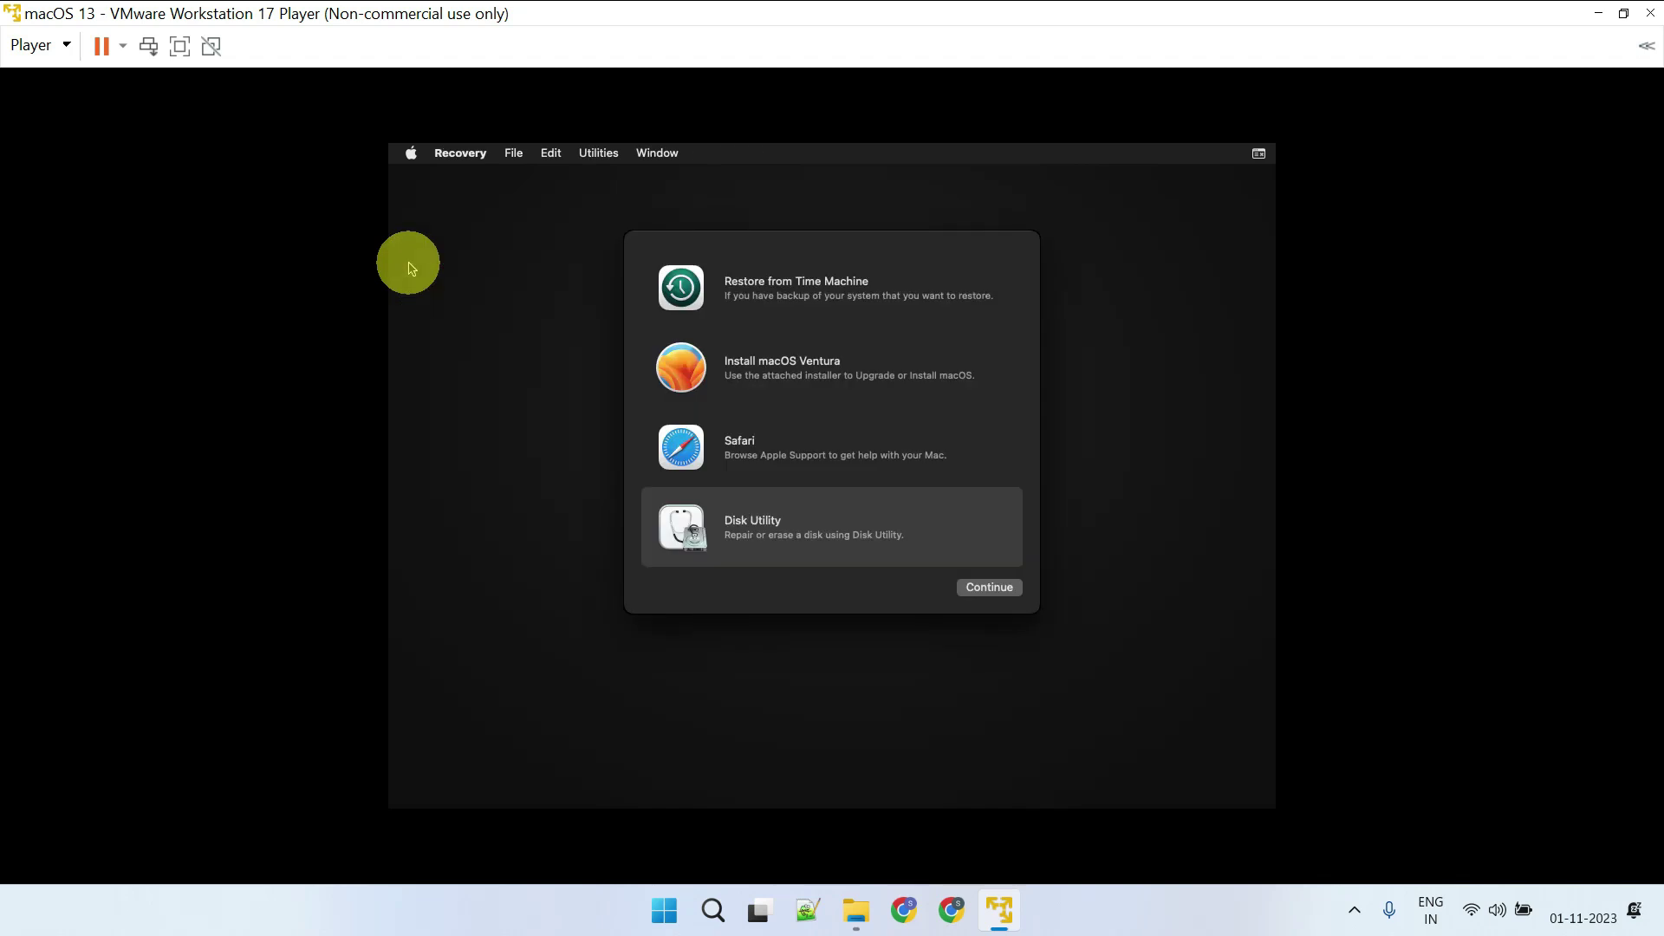
# Run the Ventura installer, accept the license, and install macOS onto the Mac13 disk
pyautogui.doubleClick(841, 385)
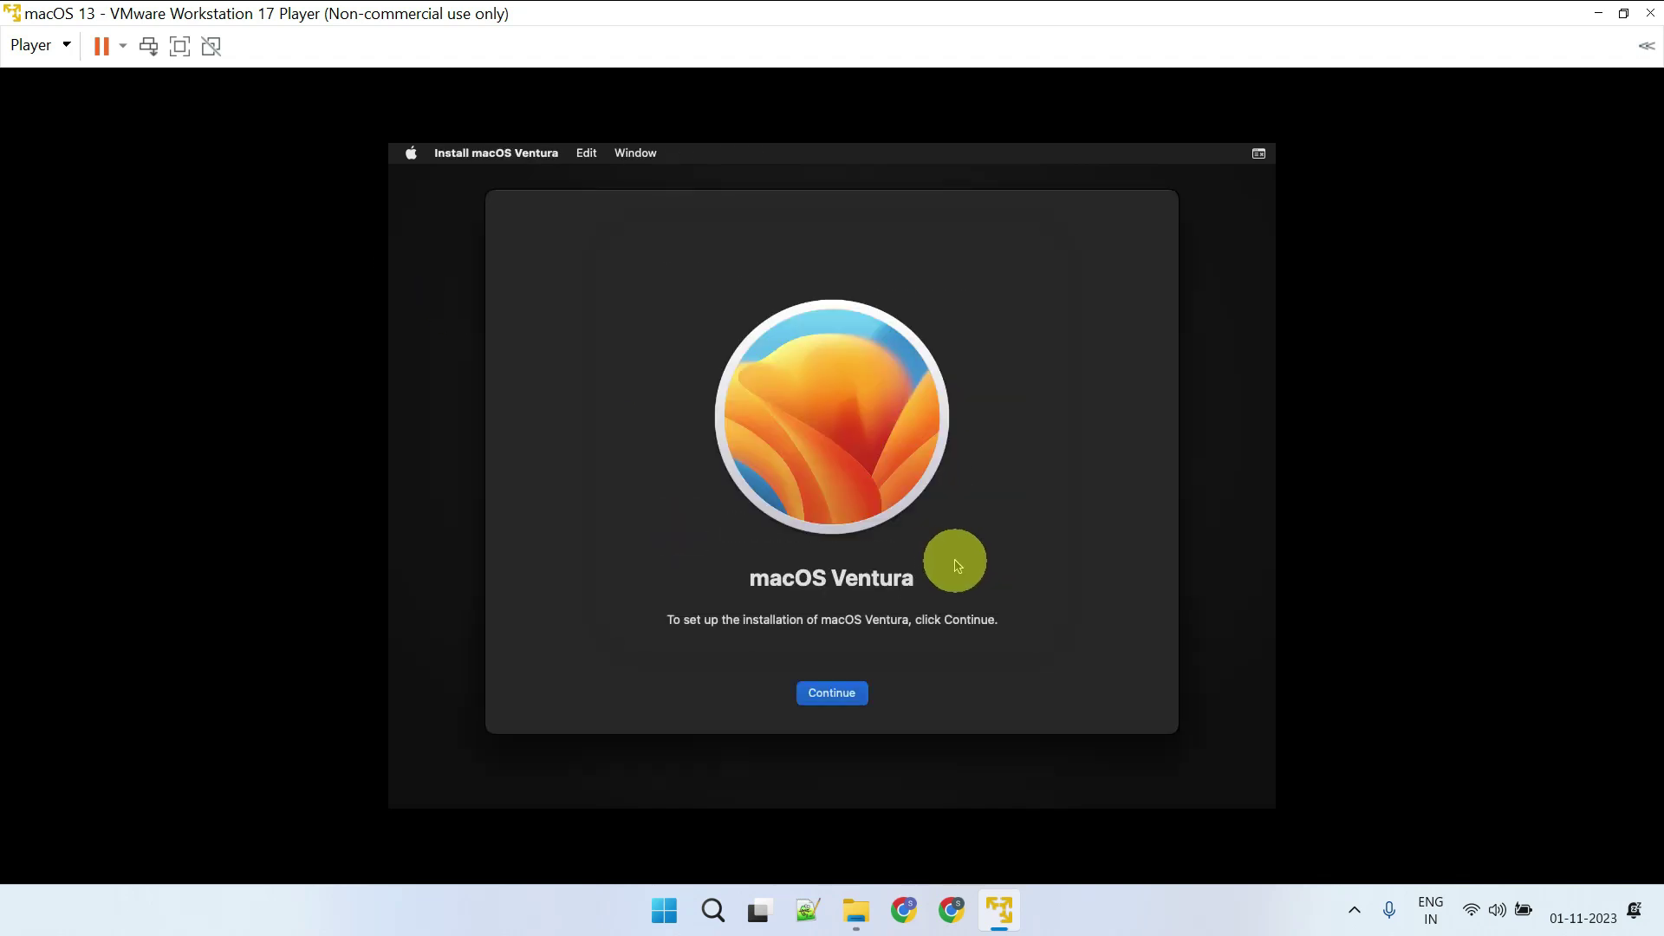
pyautogui.click(828, 698)
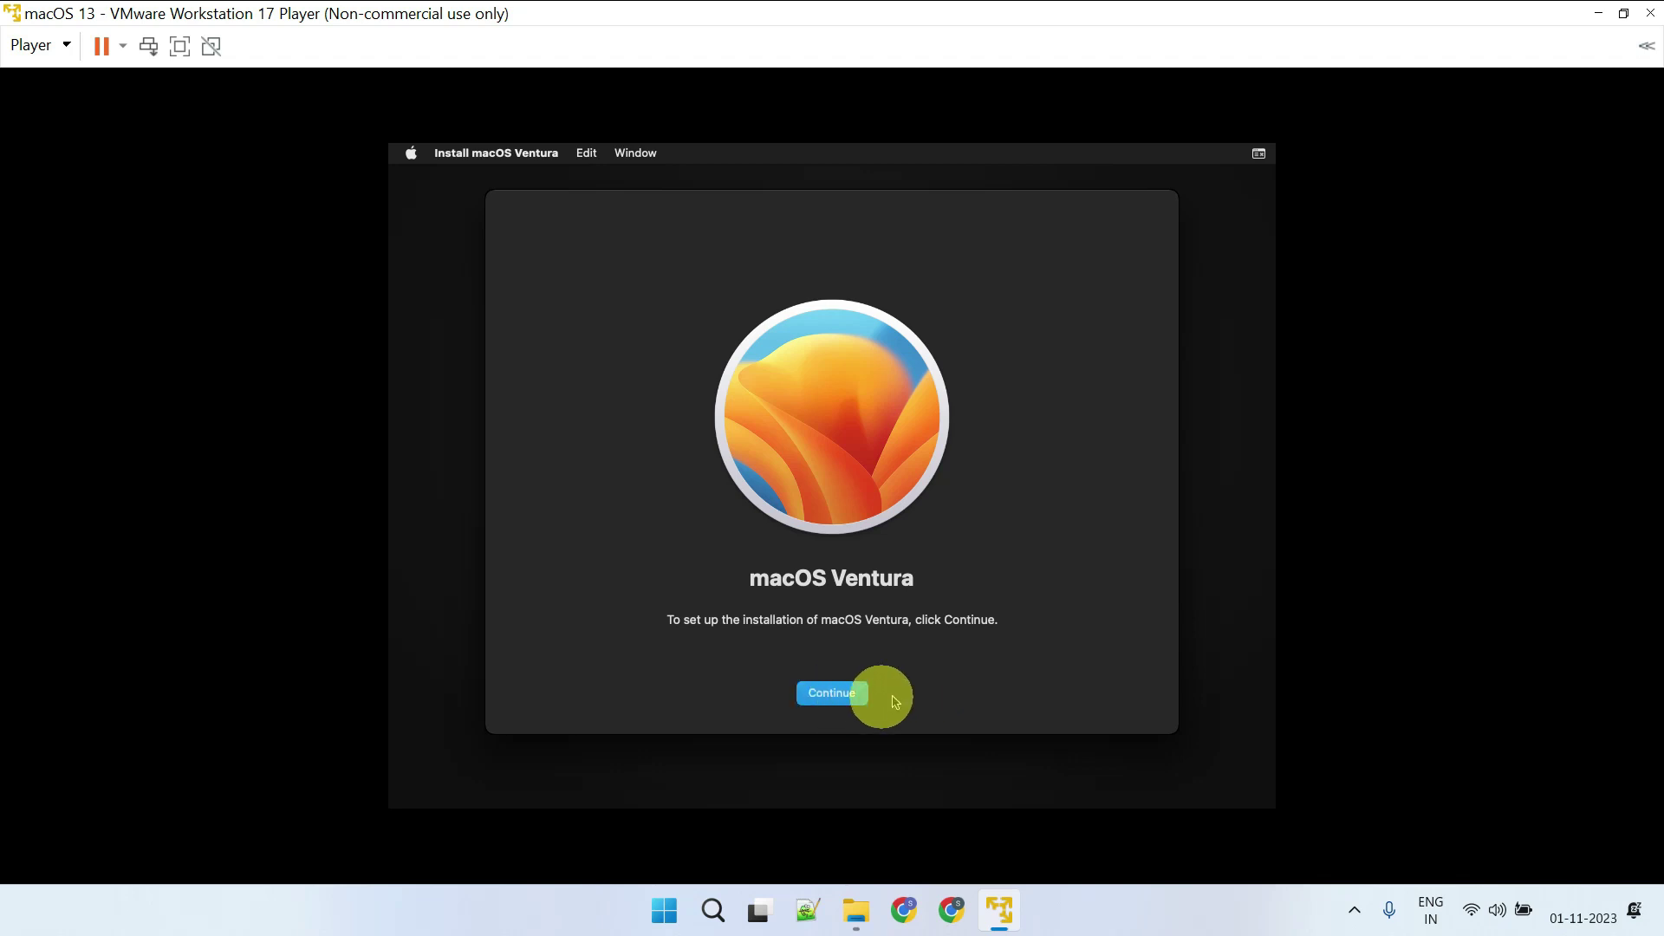
pyautogui.click(878, 693)
pyautogui.click(898, 530)
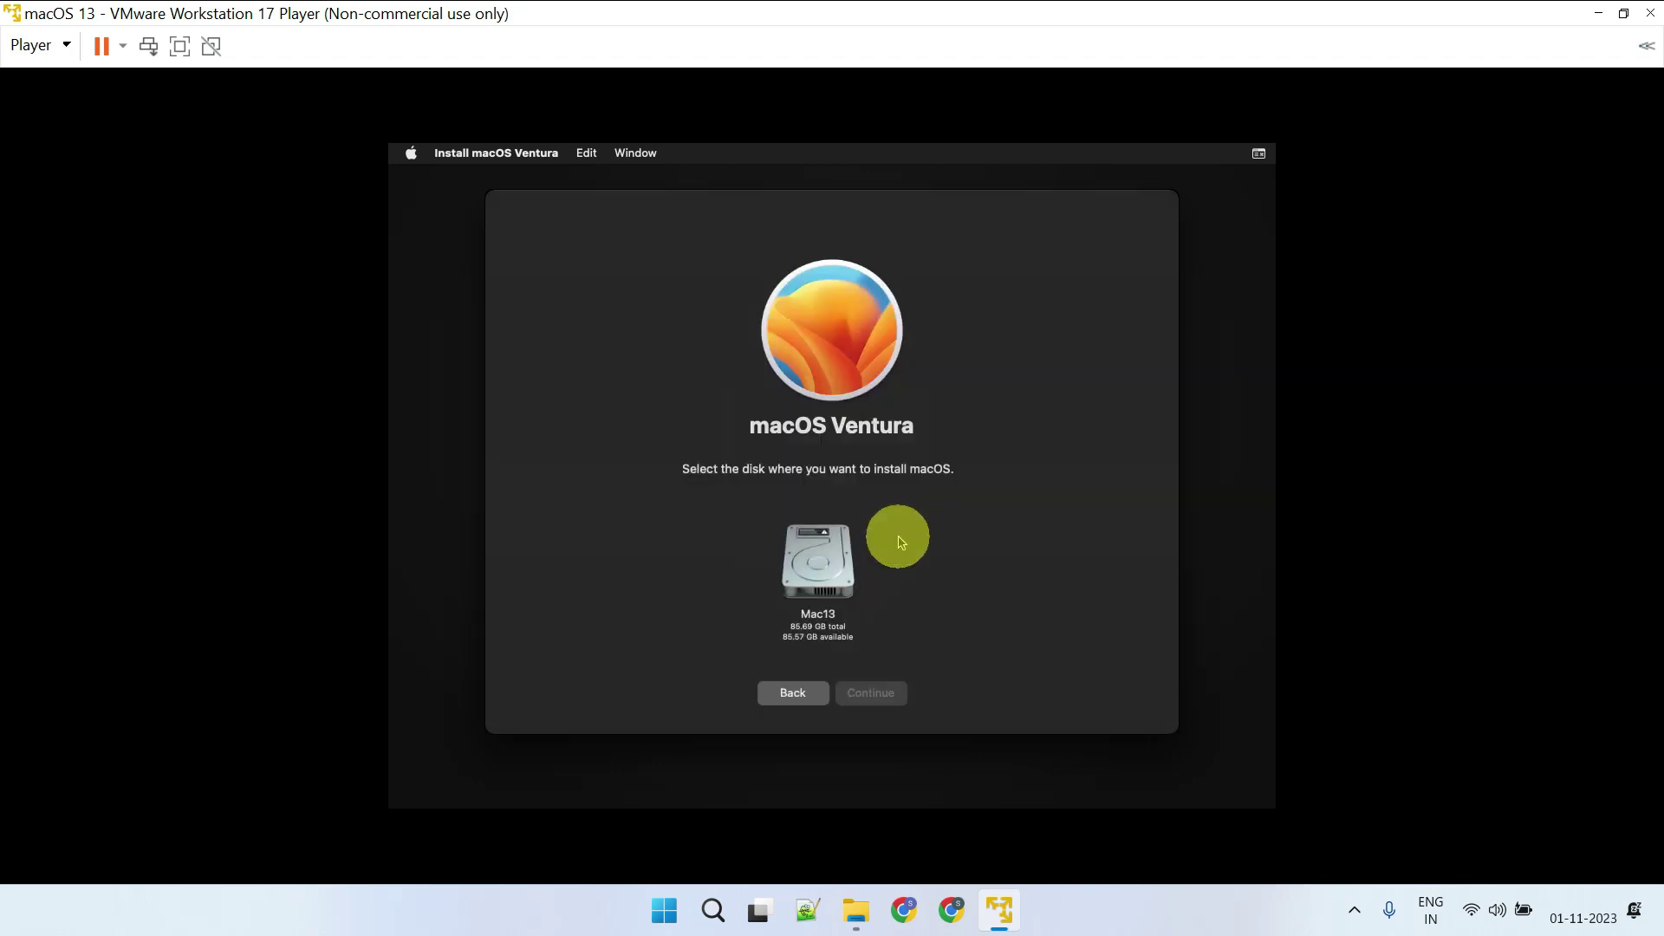
pyautogui.click(831, 576)
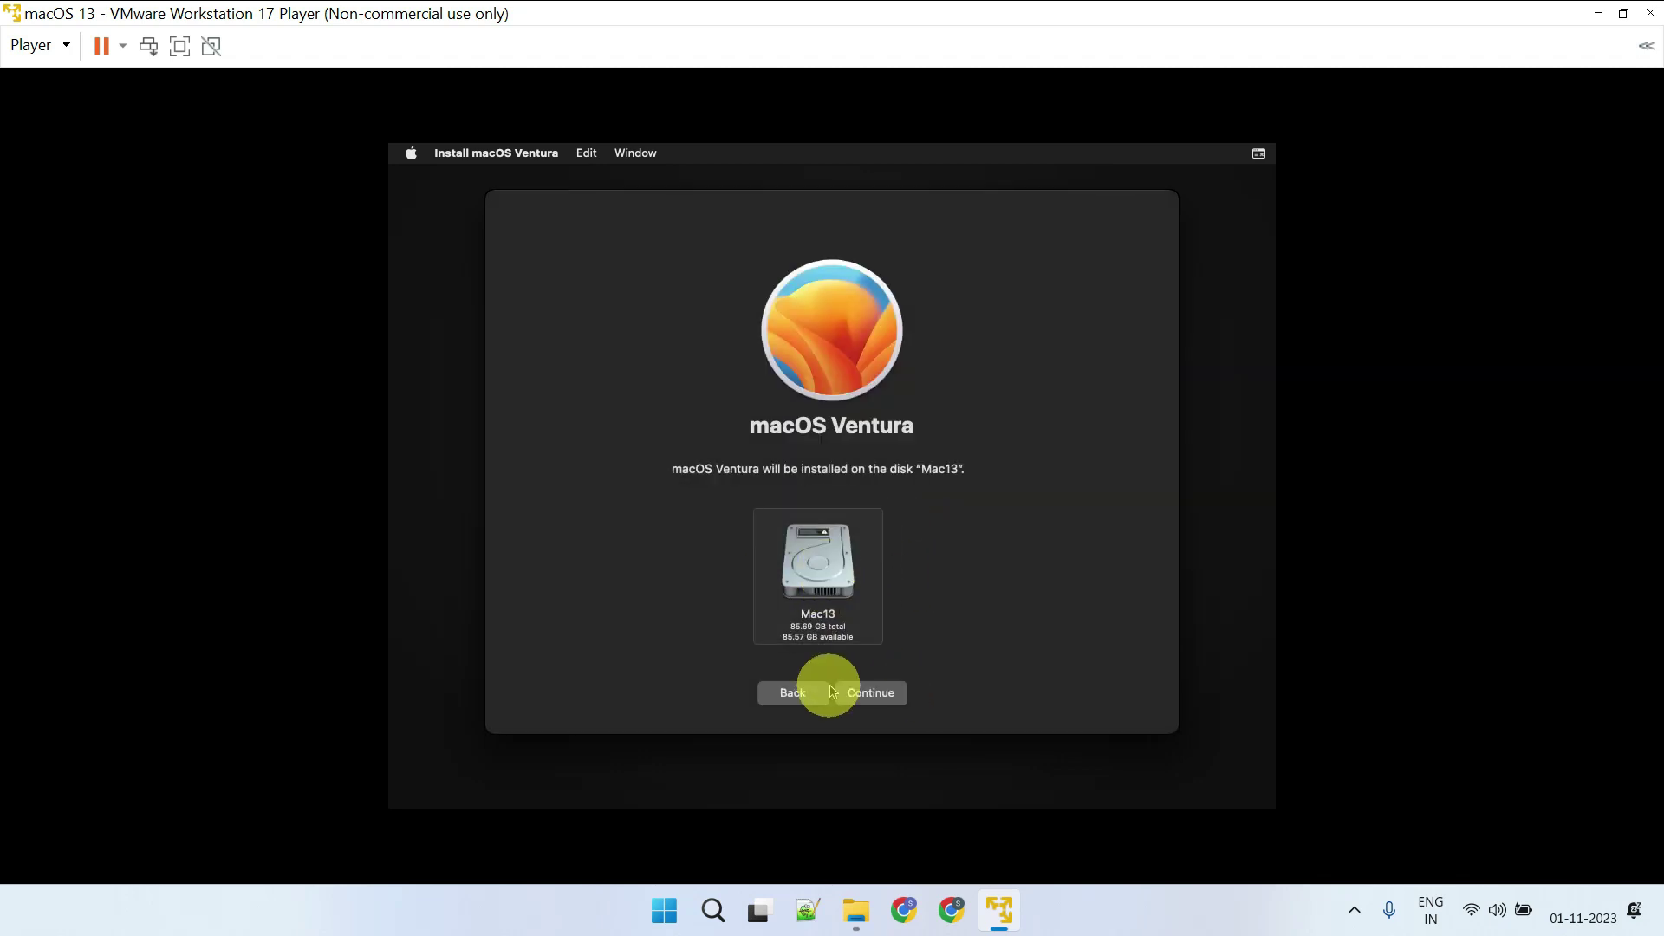
pyautogui.click(889, 694)
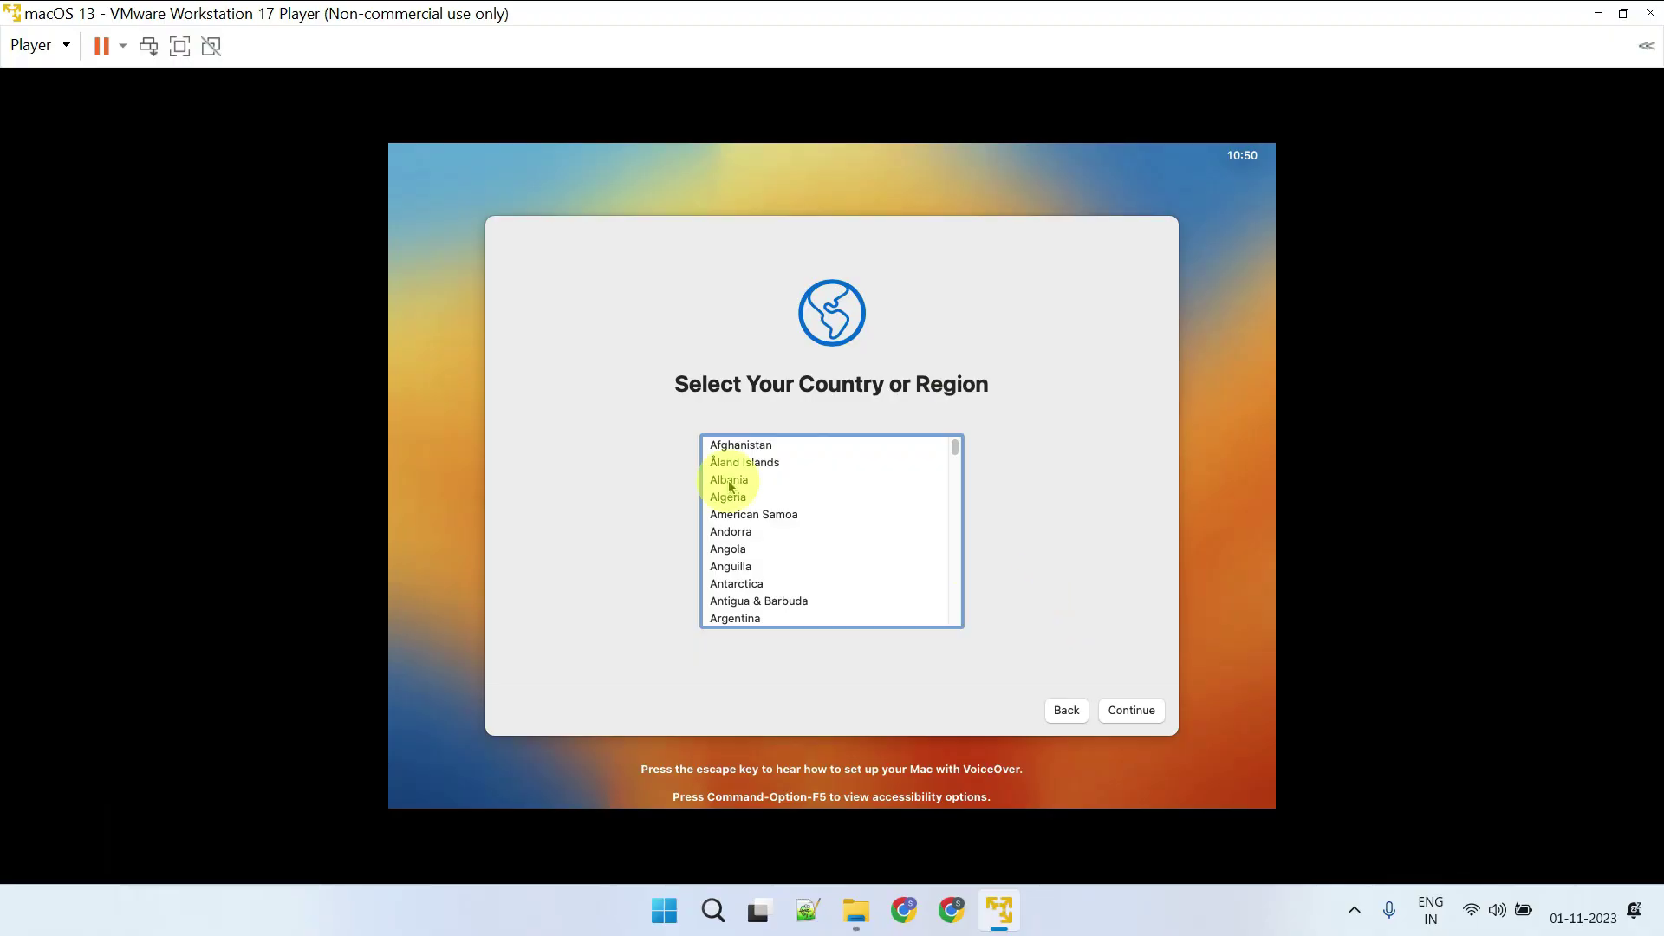
# Choose India as the region and accept the default language, accessibility and privacy screens
pyautogui.click(729, 487)
pyautogui.write('india')
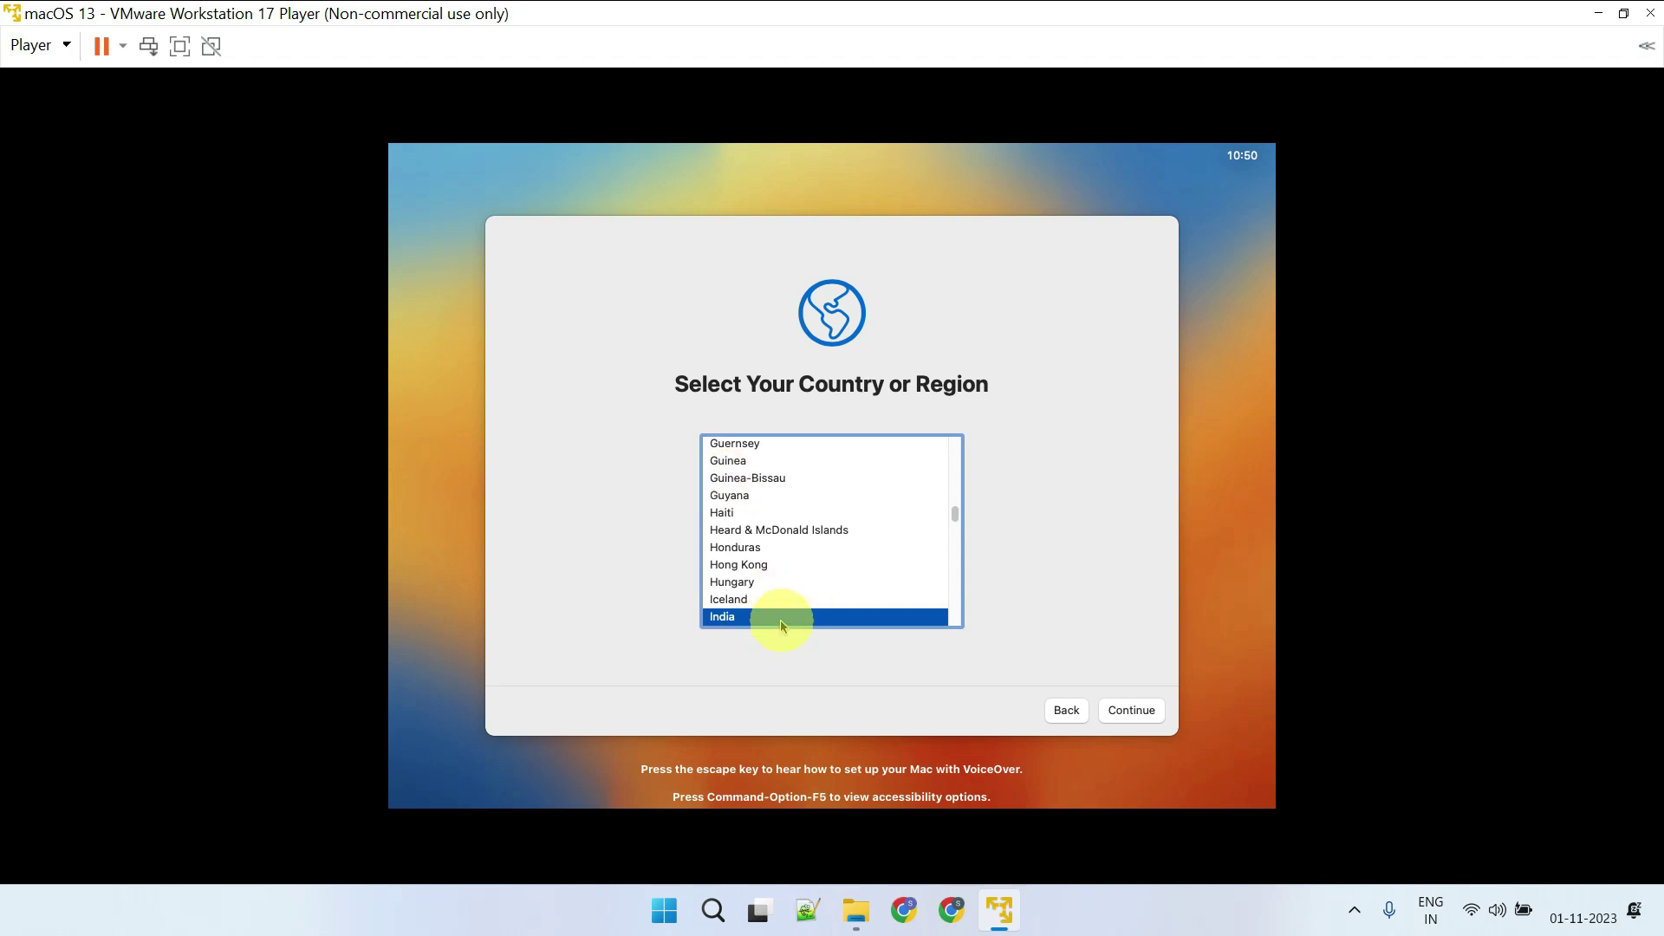
pyautogui.click(1144, 706)
pyautogui.click(1135, 713)
pyautogui.click(1134, 712)
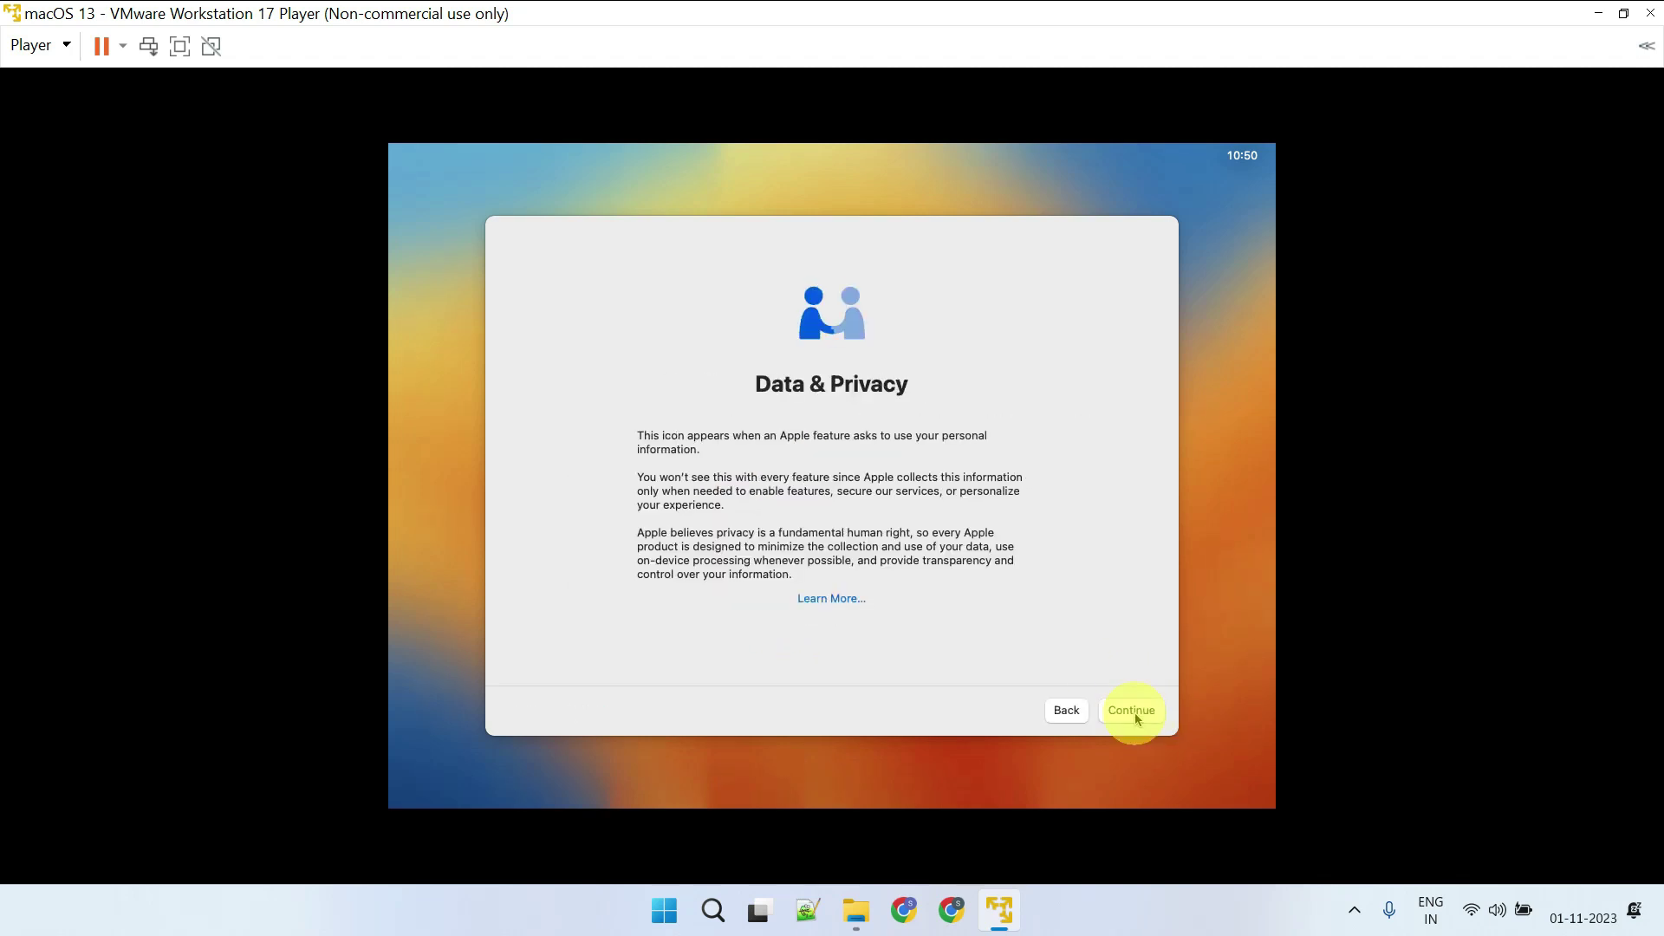
pyautogui.click(1134, 713)
# Skip Mac data transfer and Apple ID sign-in, then agree to the macOS terms
pyautogui.click(537, 711)
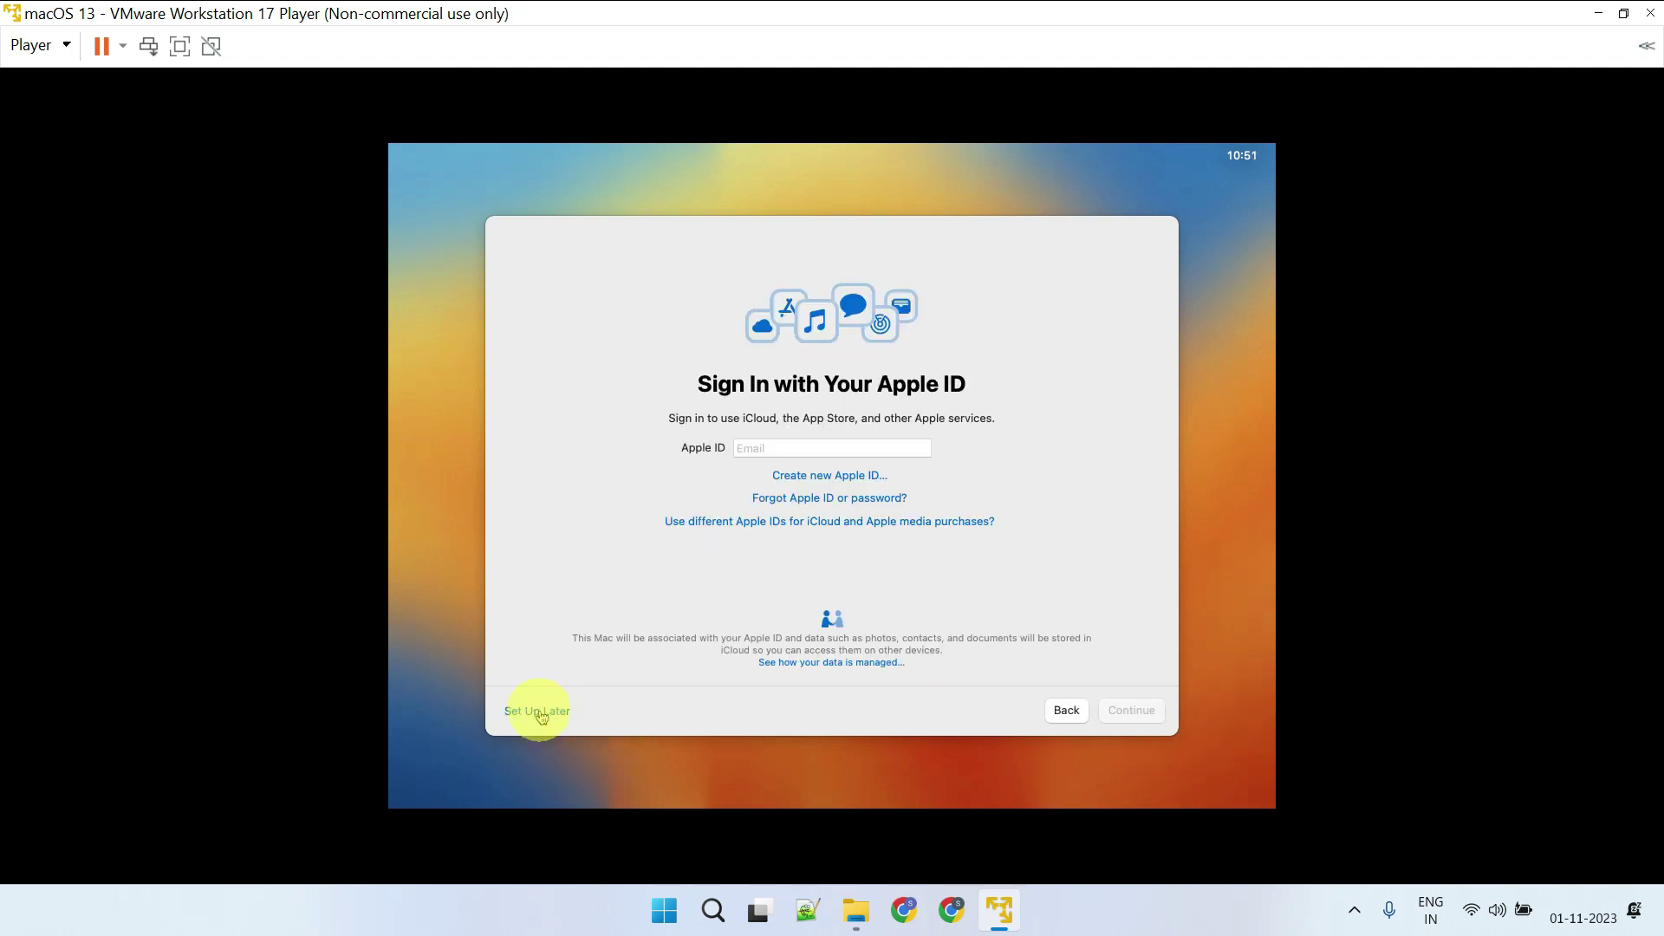
pyautogui.click(540, 711)
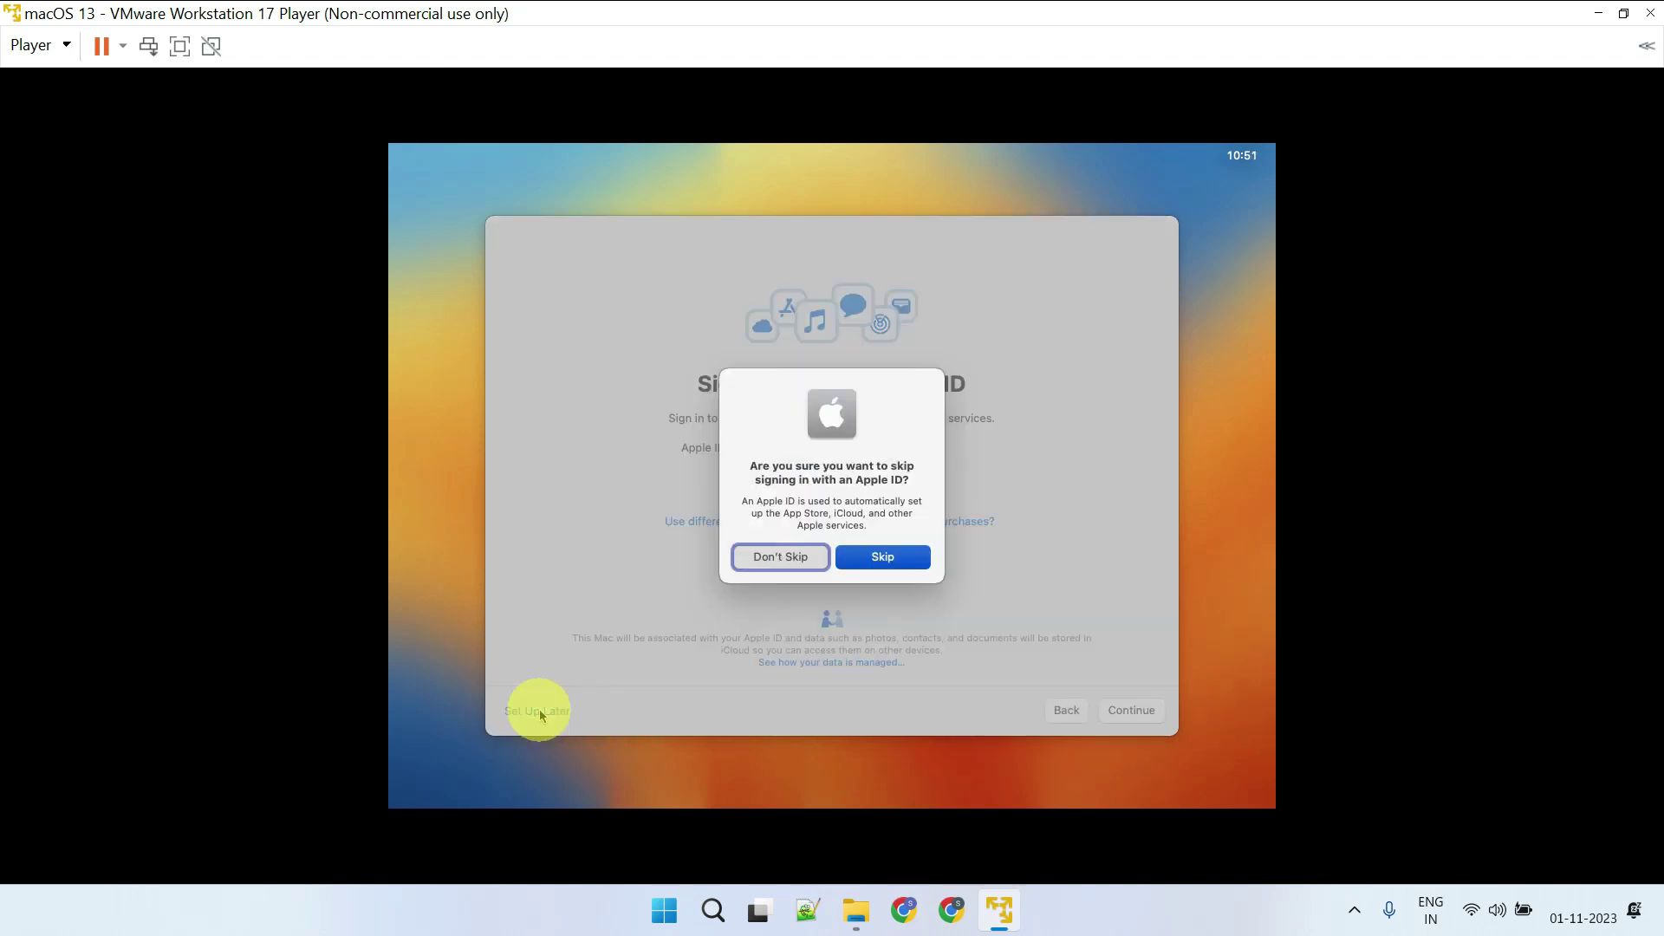
pyautogui.click(859, 562)
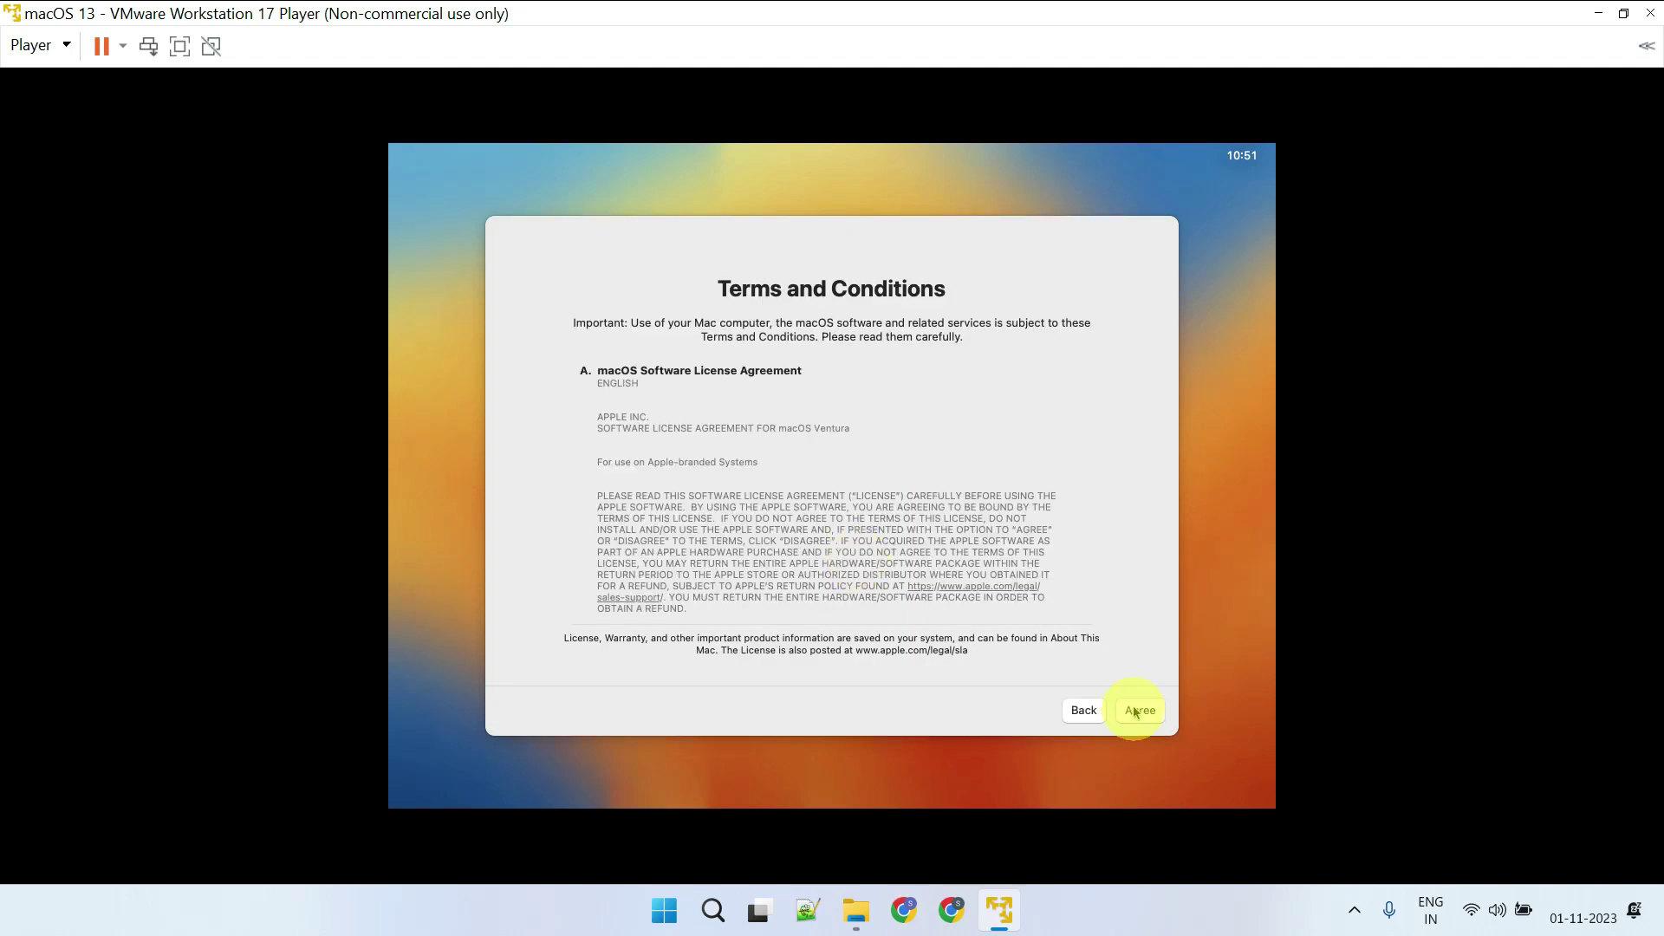
pyautogui.click(1138, 715)
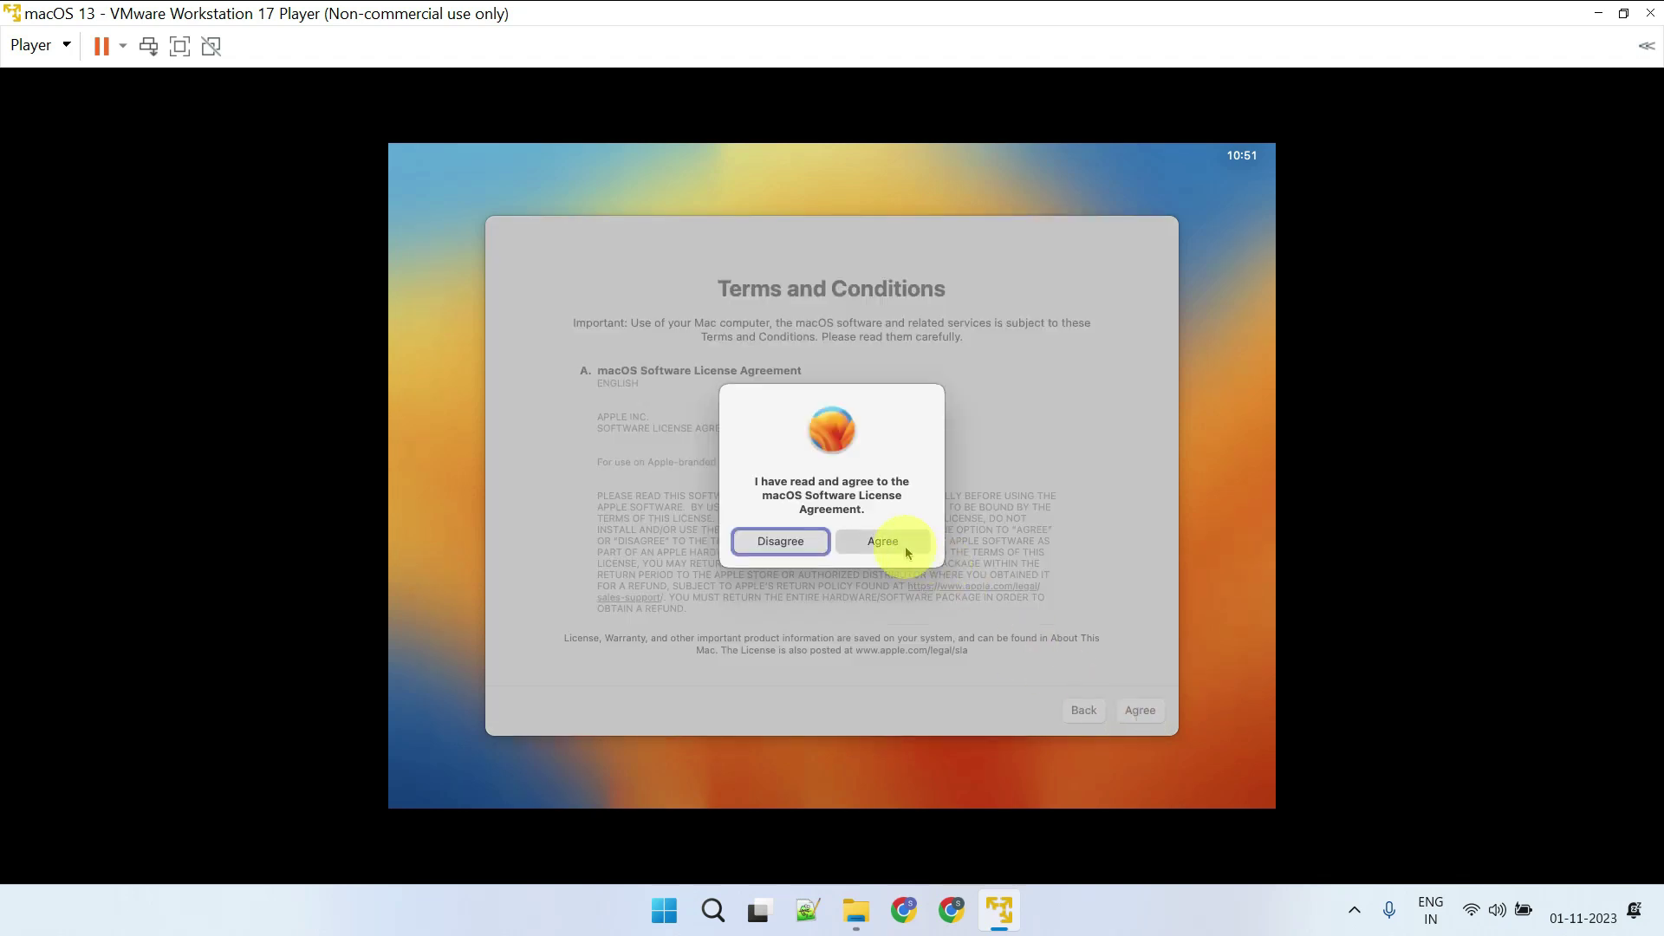
pyautogui.click(905, 547)
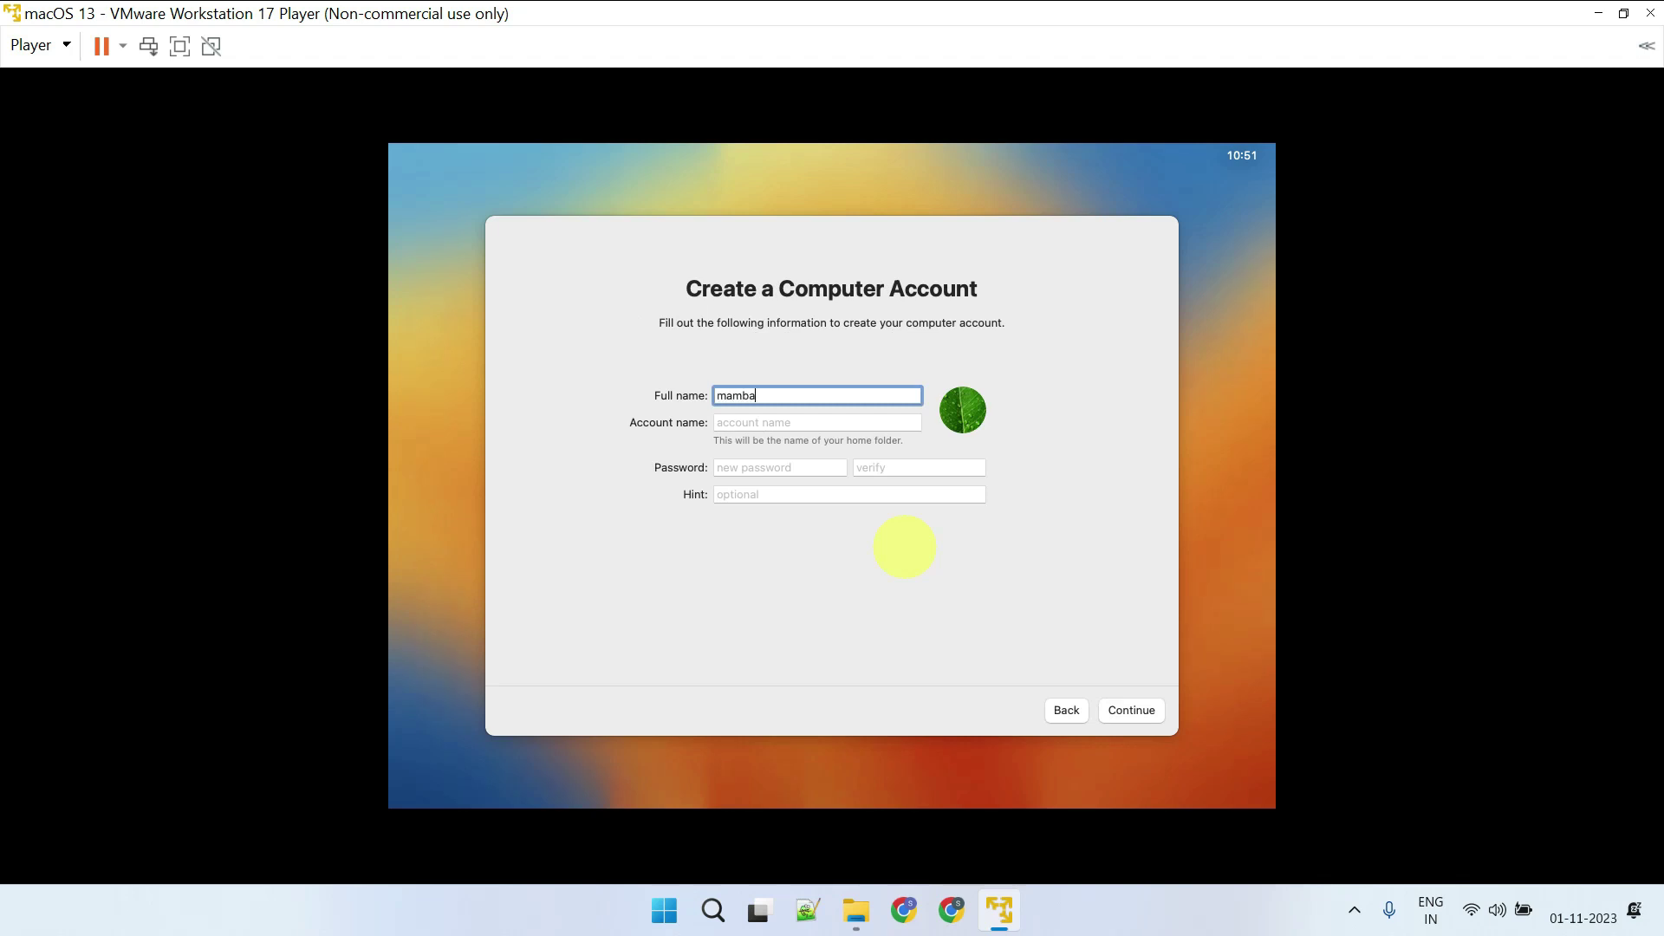
# Create the user account with the auto-filled name and a password entered twice
pyautogui.click(746, 423)
pyautogui.click(784, 468)
pyautogui.click(893, 468)
pyautogui.click(799, 500)
pyautogui.click(1124, 710)
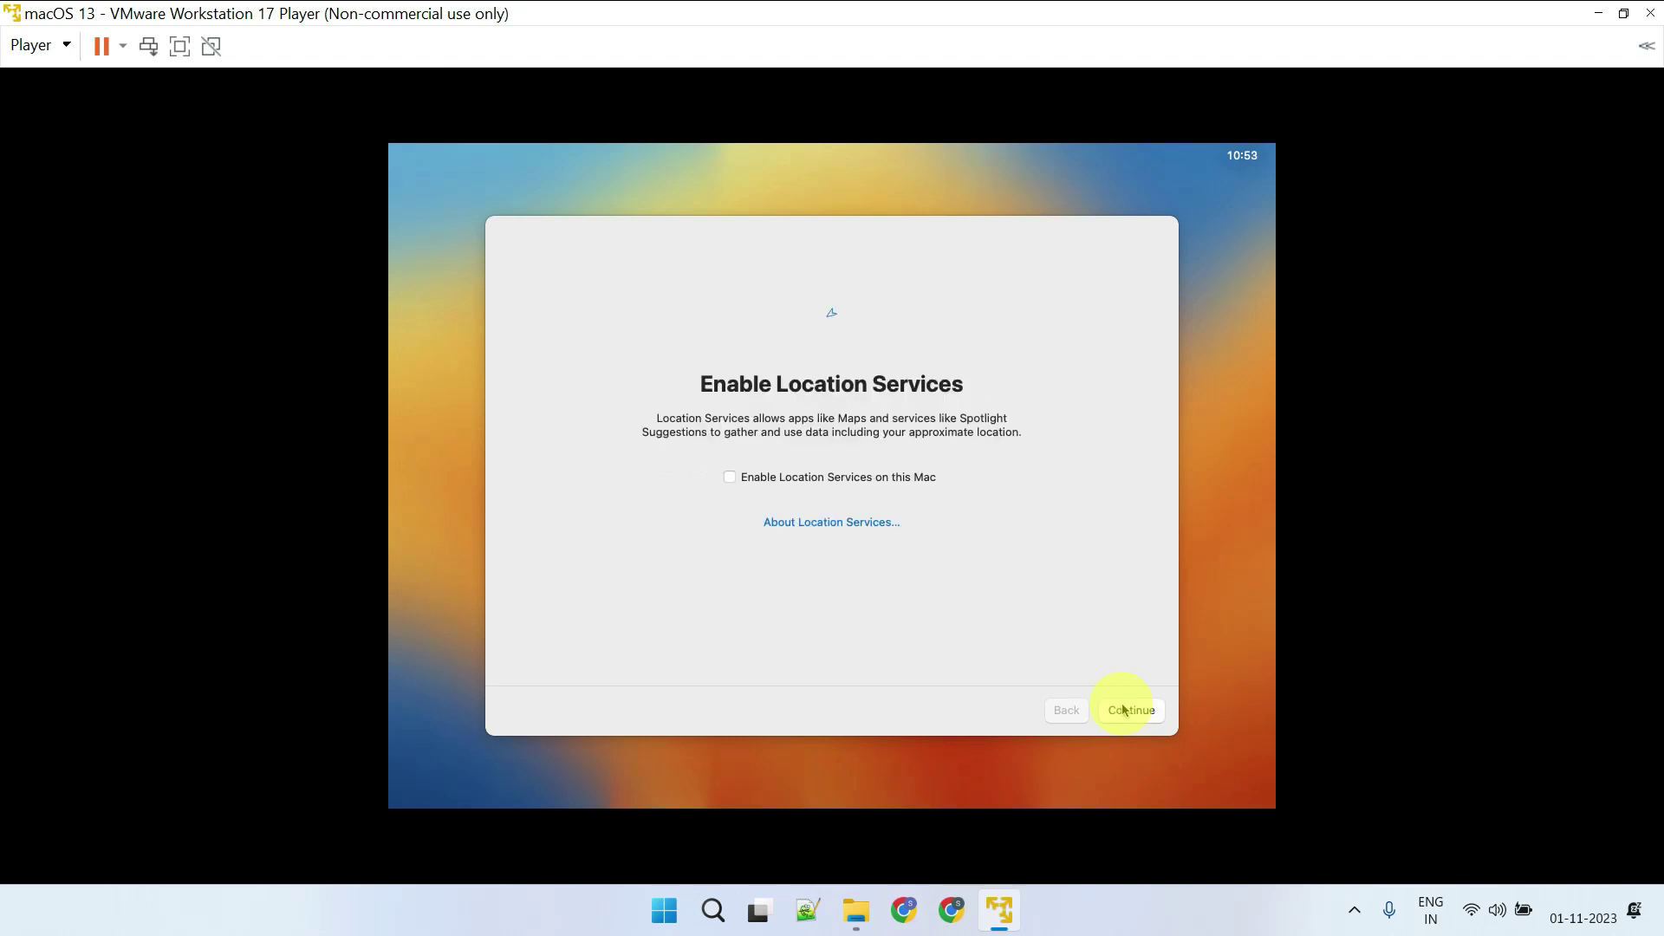
# Turn off Location Services, set the Chennai, India time zone, and disable Mac analytics sharing
pyautogui.click(1146, 713)
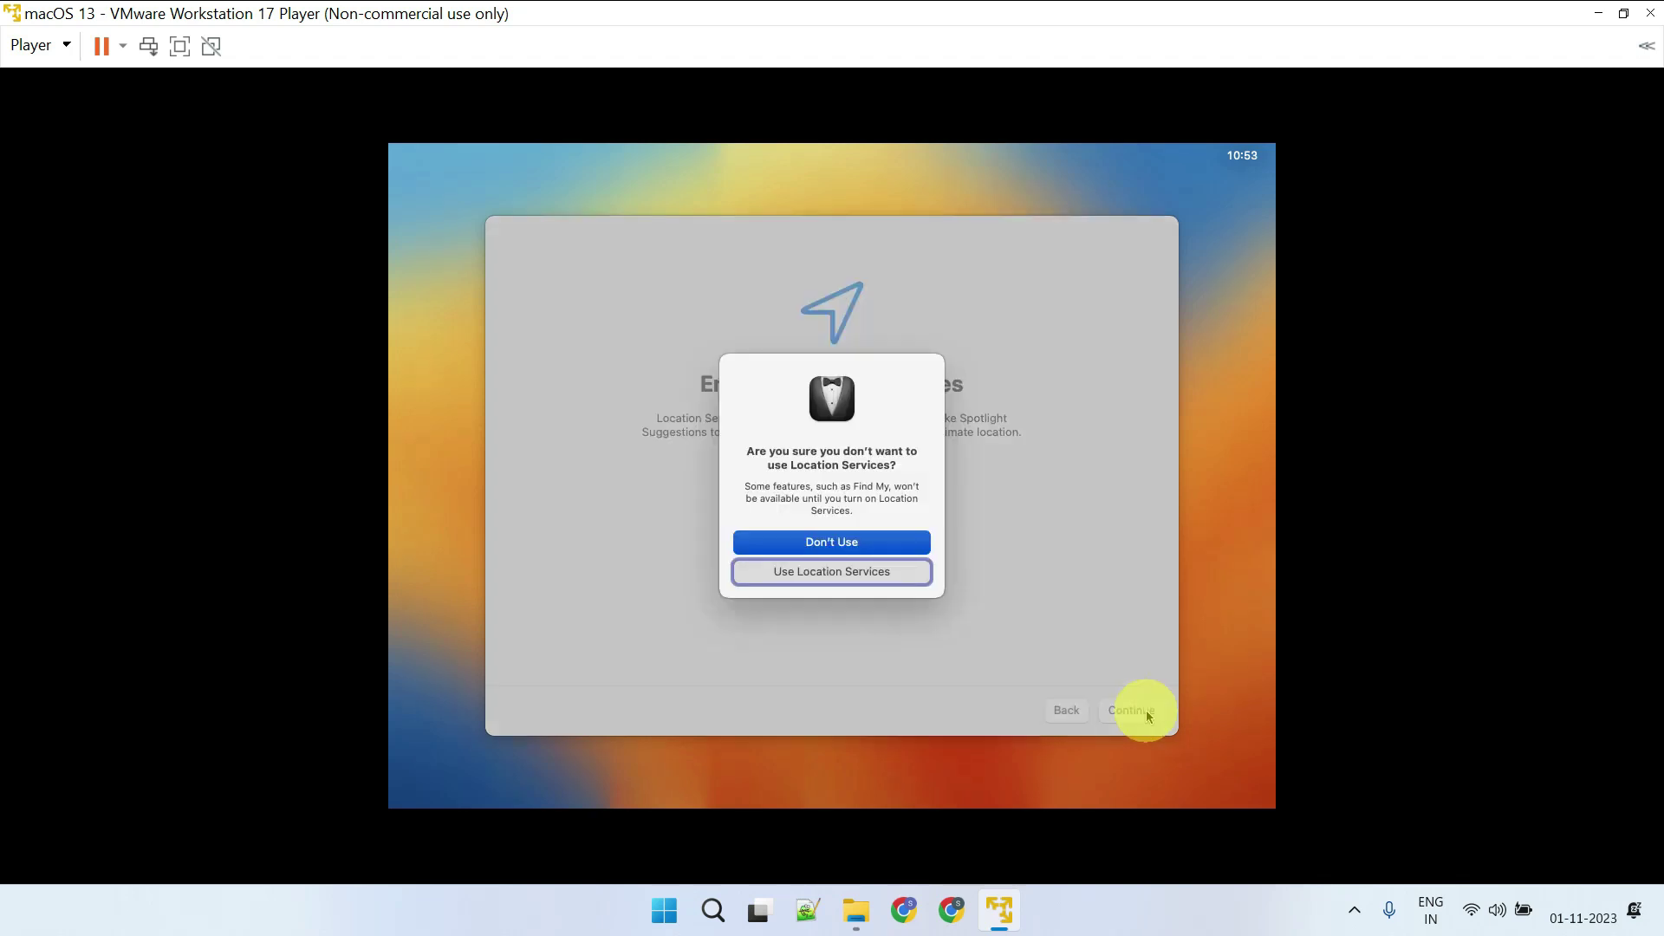
pyautogui.click(849, 544)
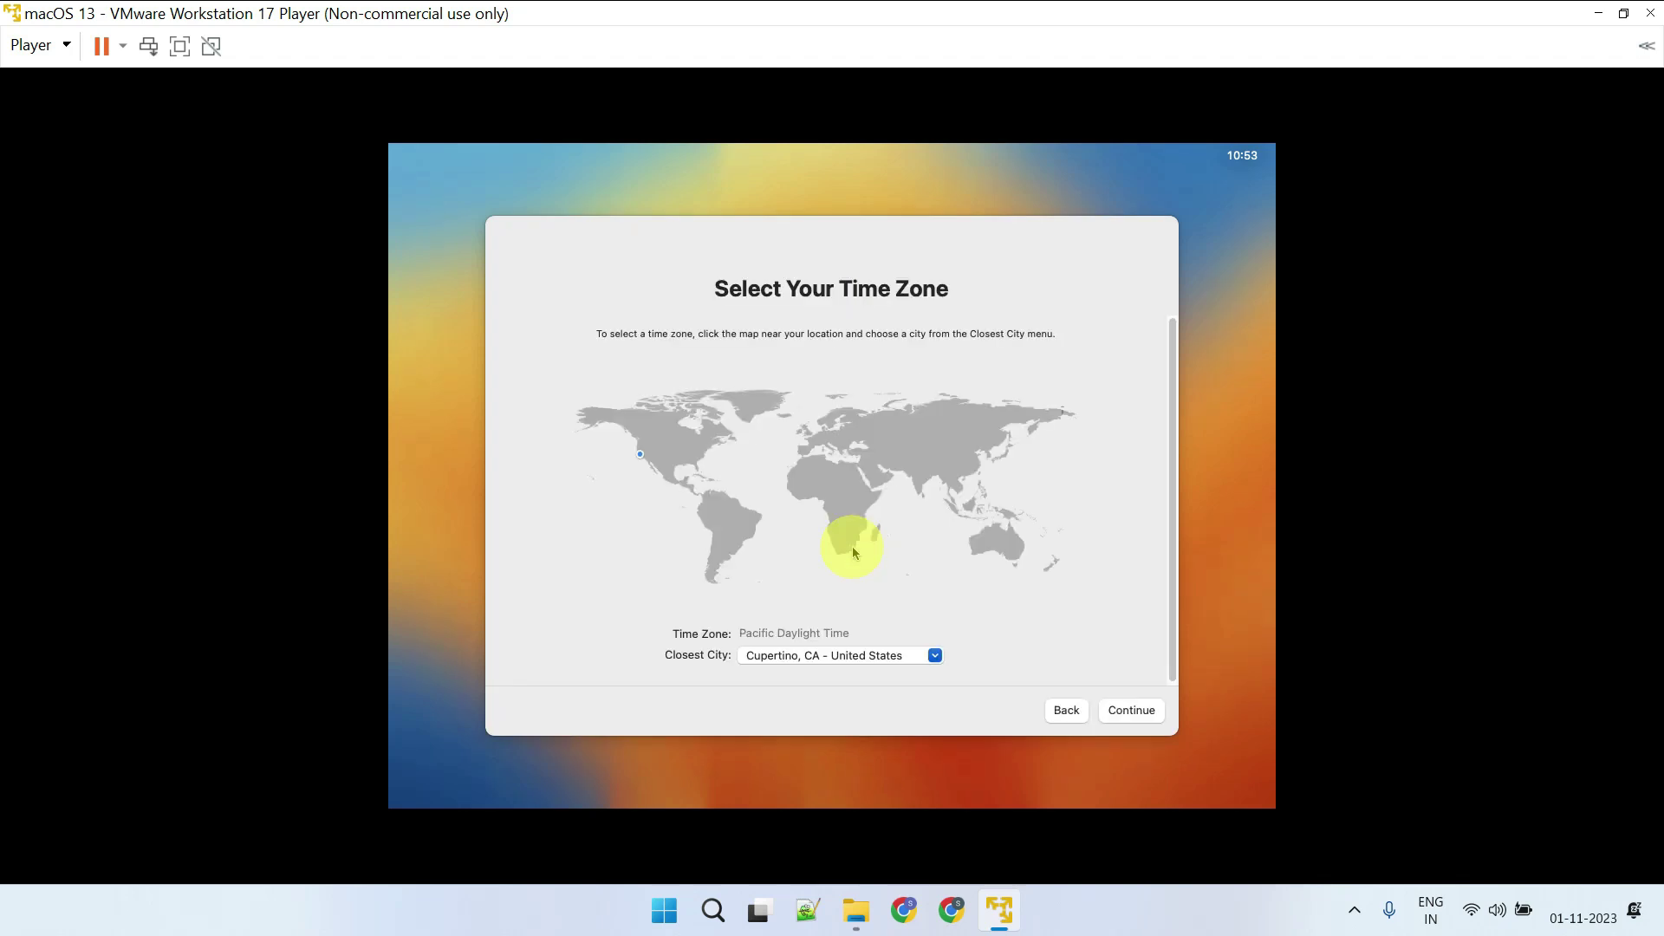
pyautogui.click(918, 487)
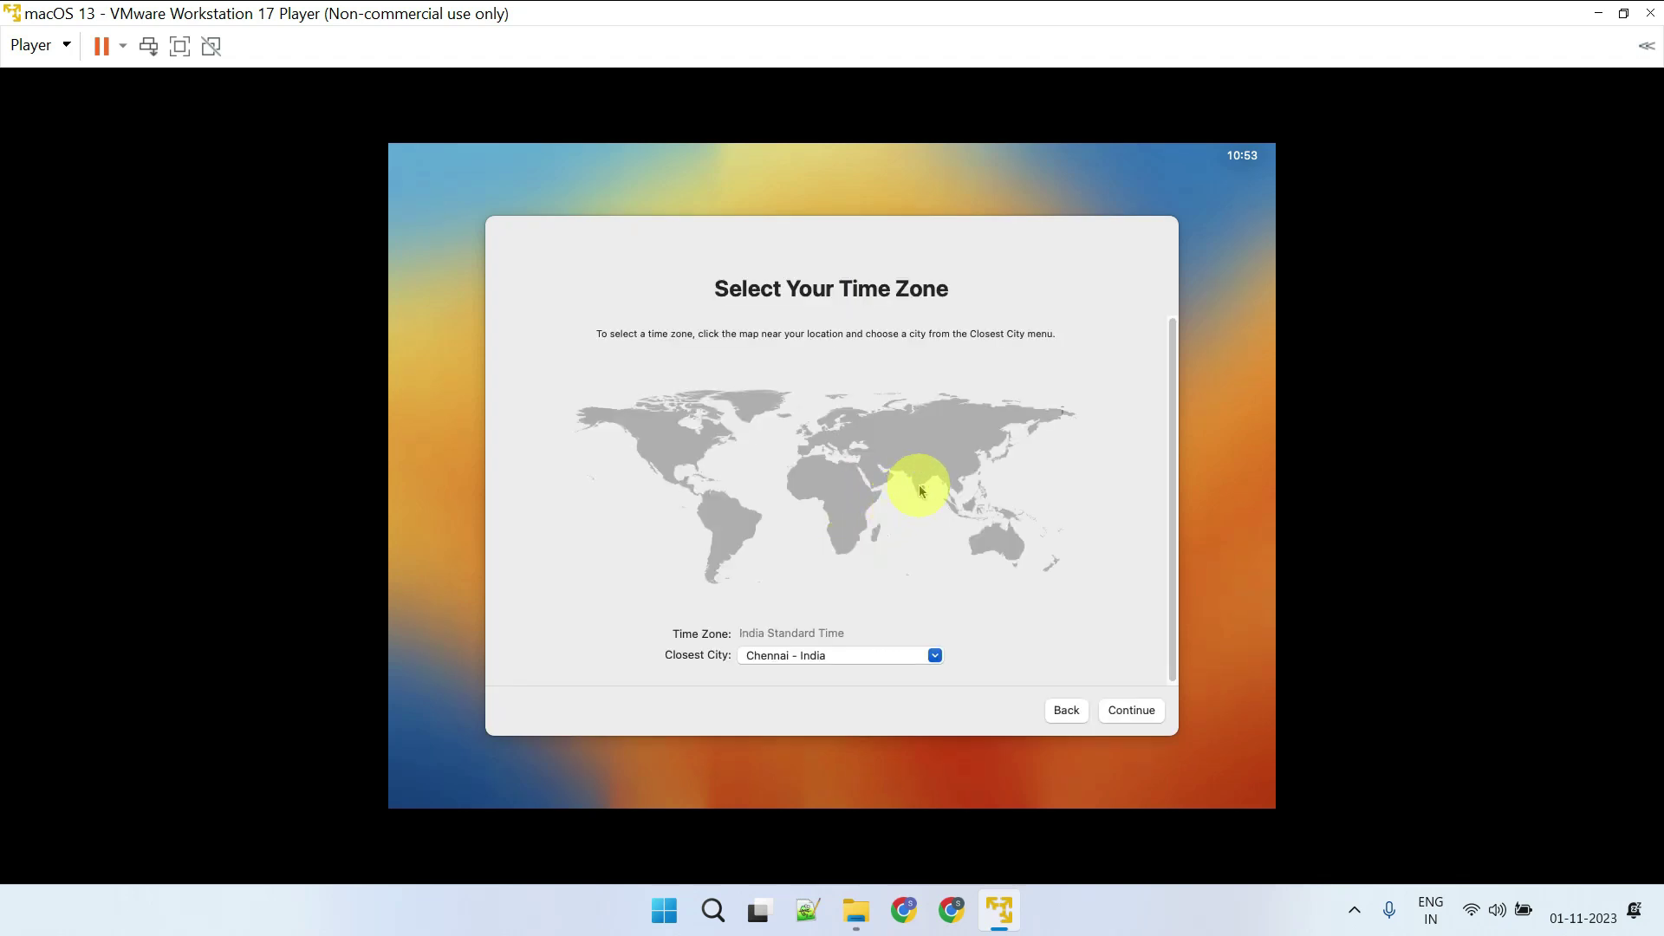
pyautogui.click(1136, 712)
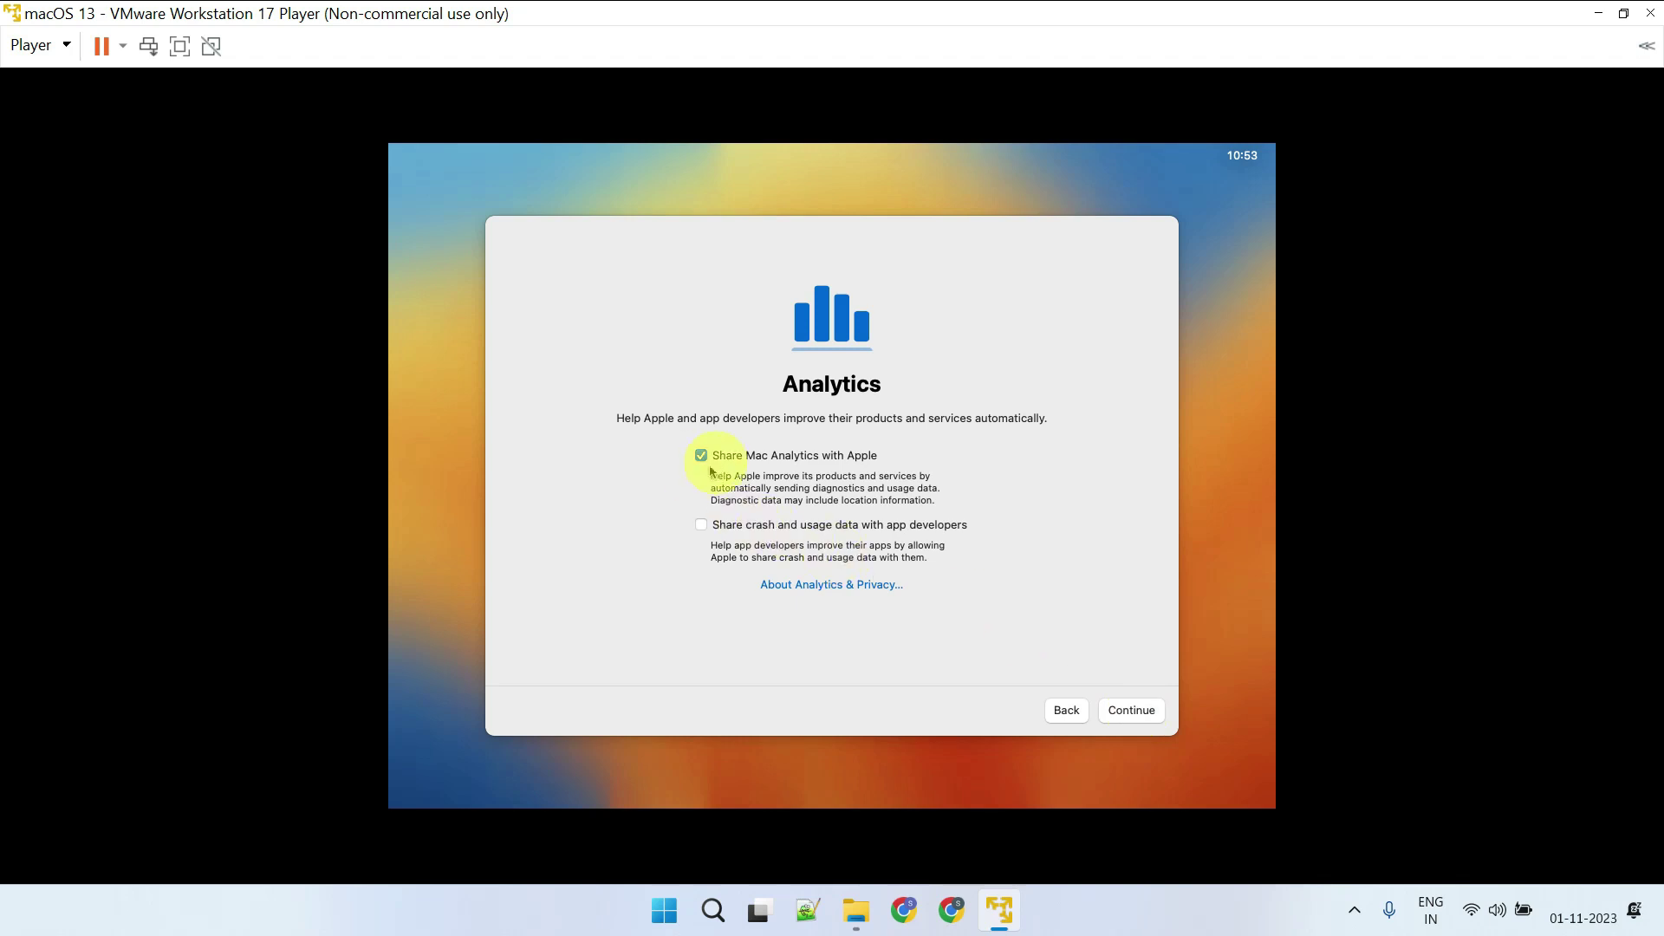
pyautogui.click(701, 456)
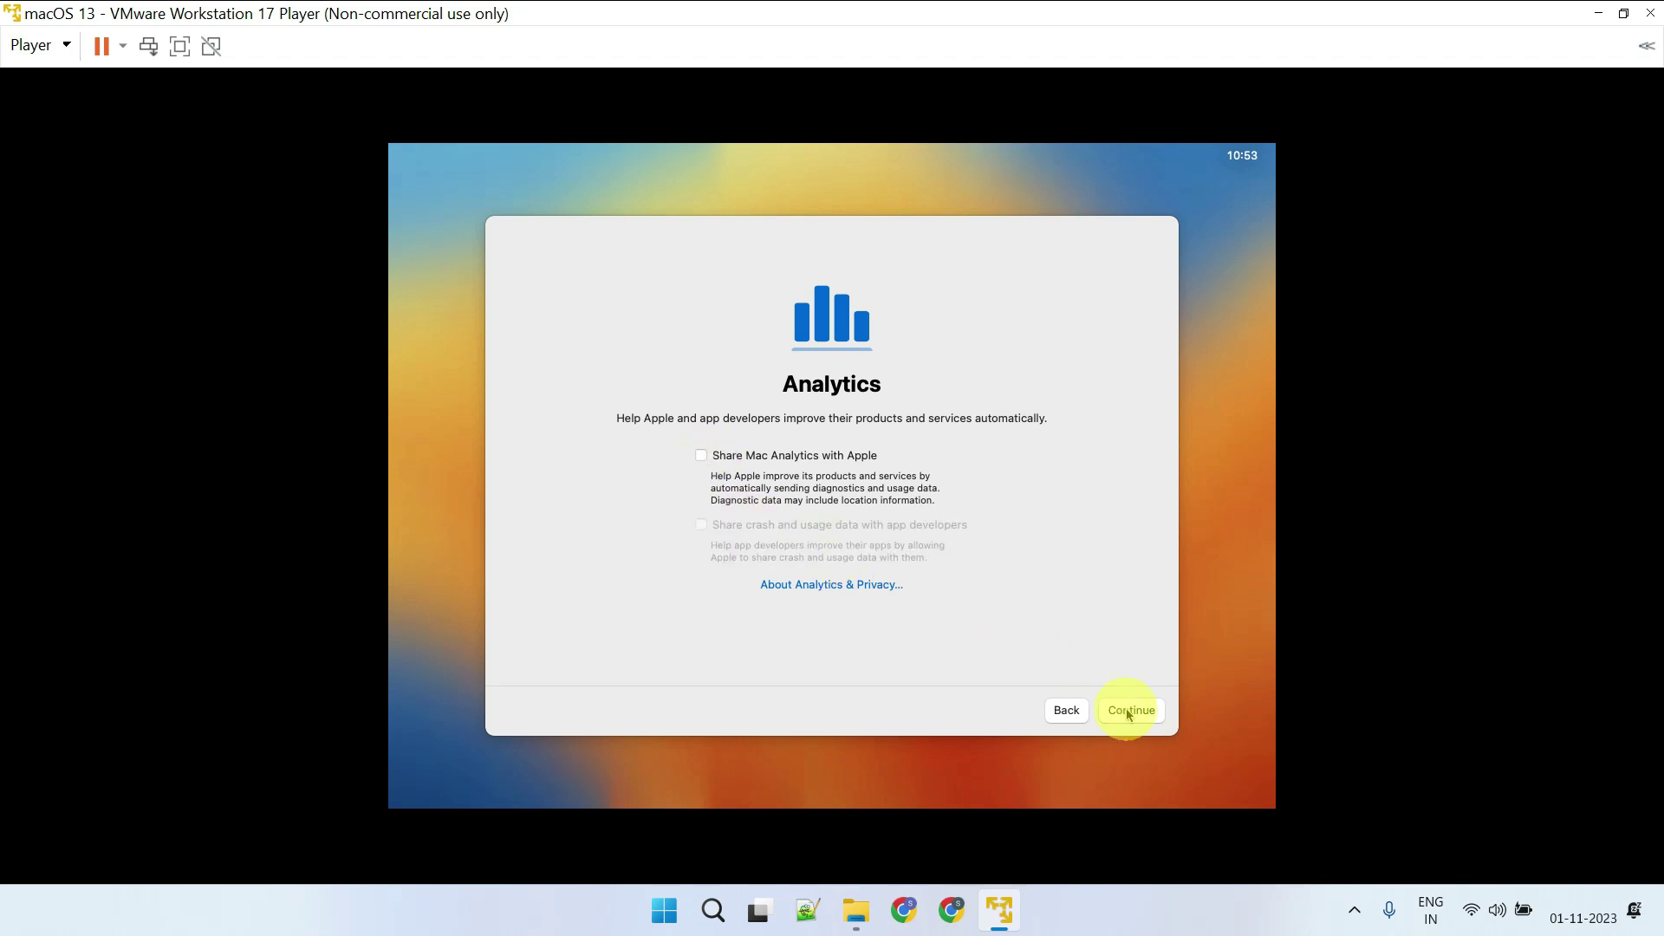
pyautogui.click(1129, 712)
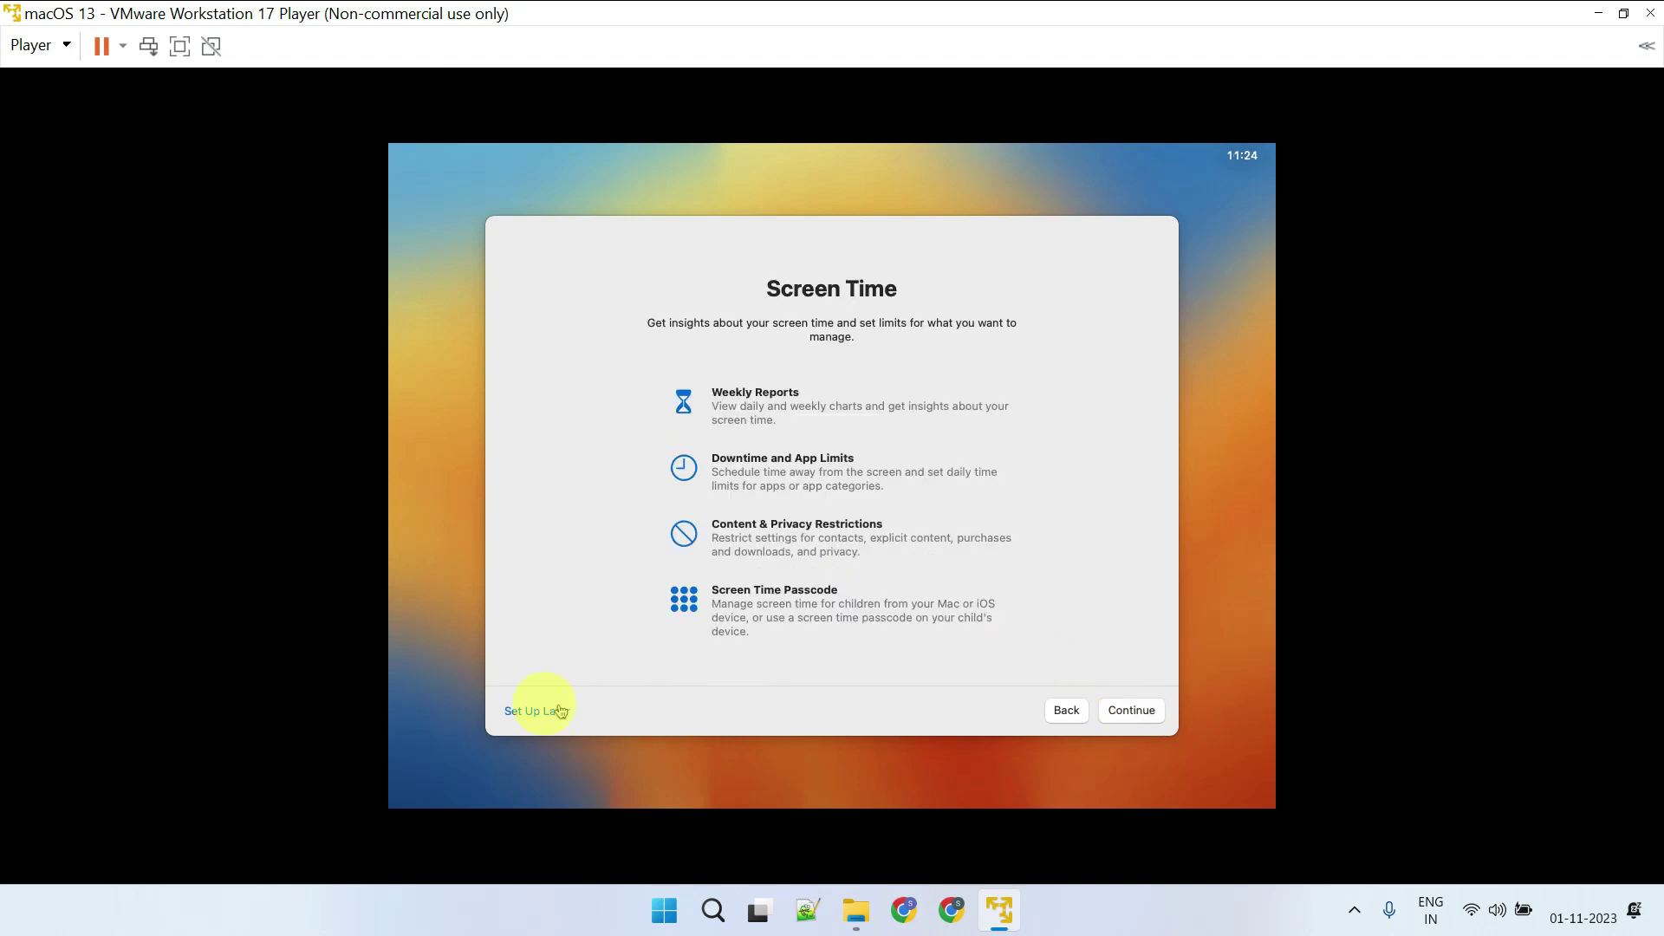
# Defer Screen Time, keep Light appearance, and show the Launchpad app grid
pyautogui.click(525, 713)
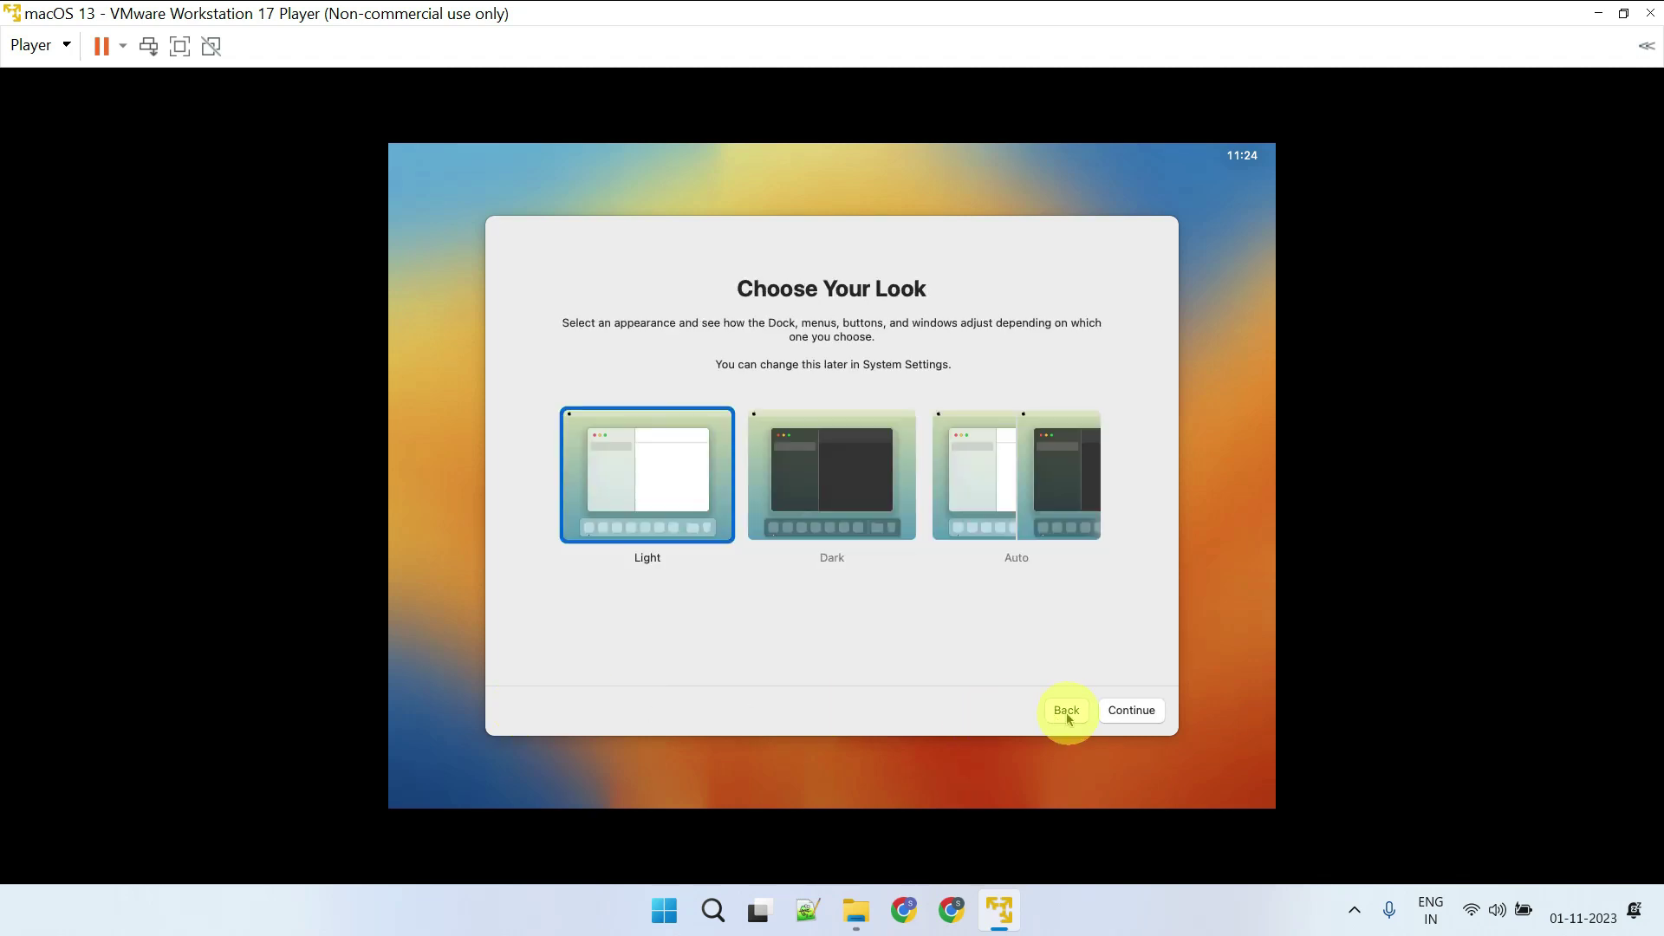
pyautogui.click(1112, 713)
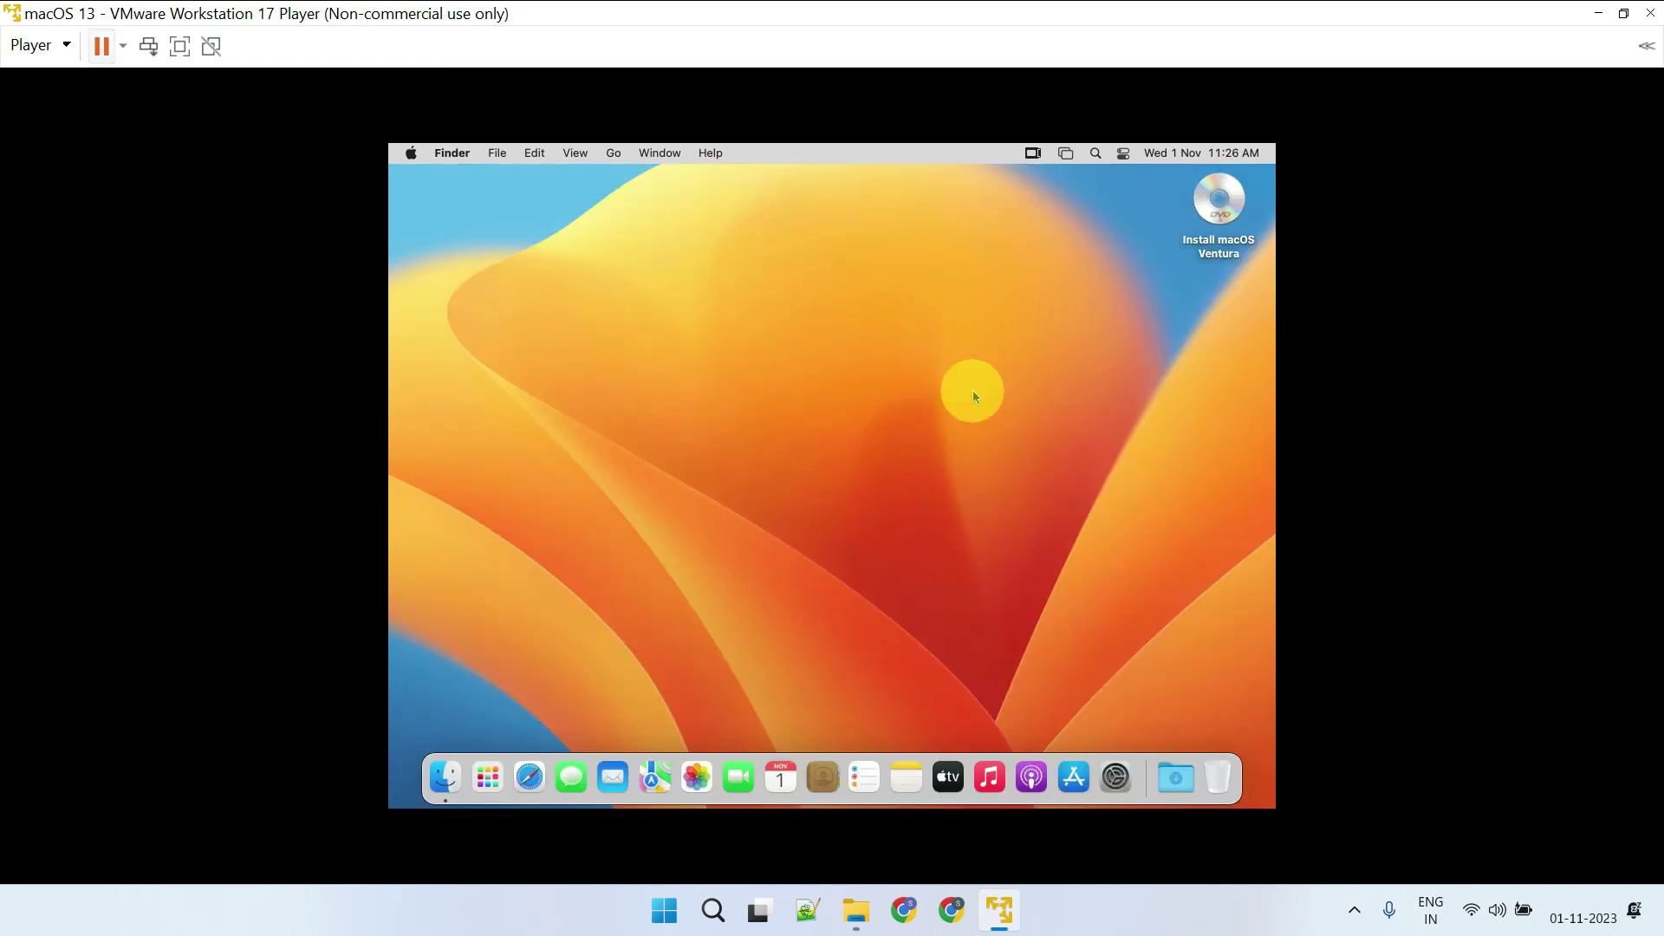
pyautogui.click(491, 782)
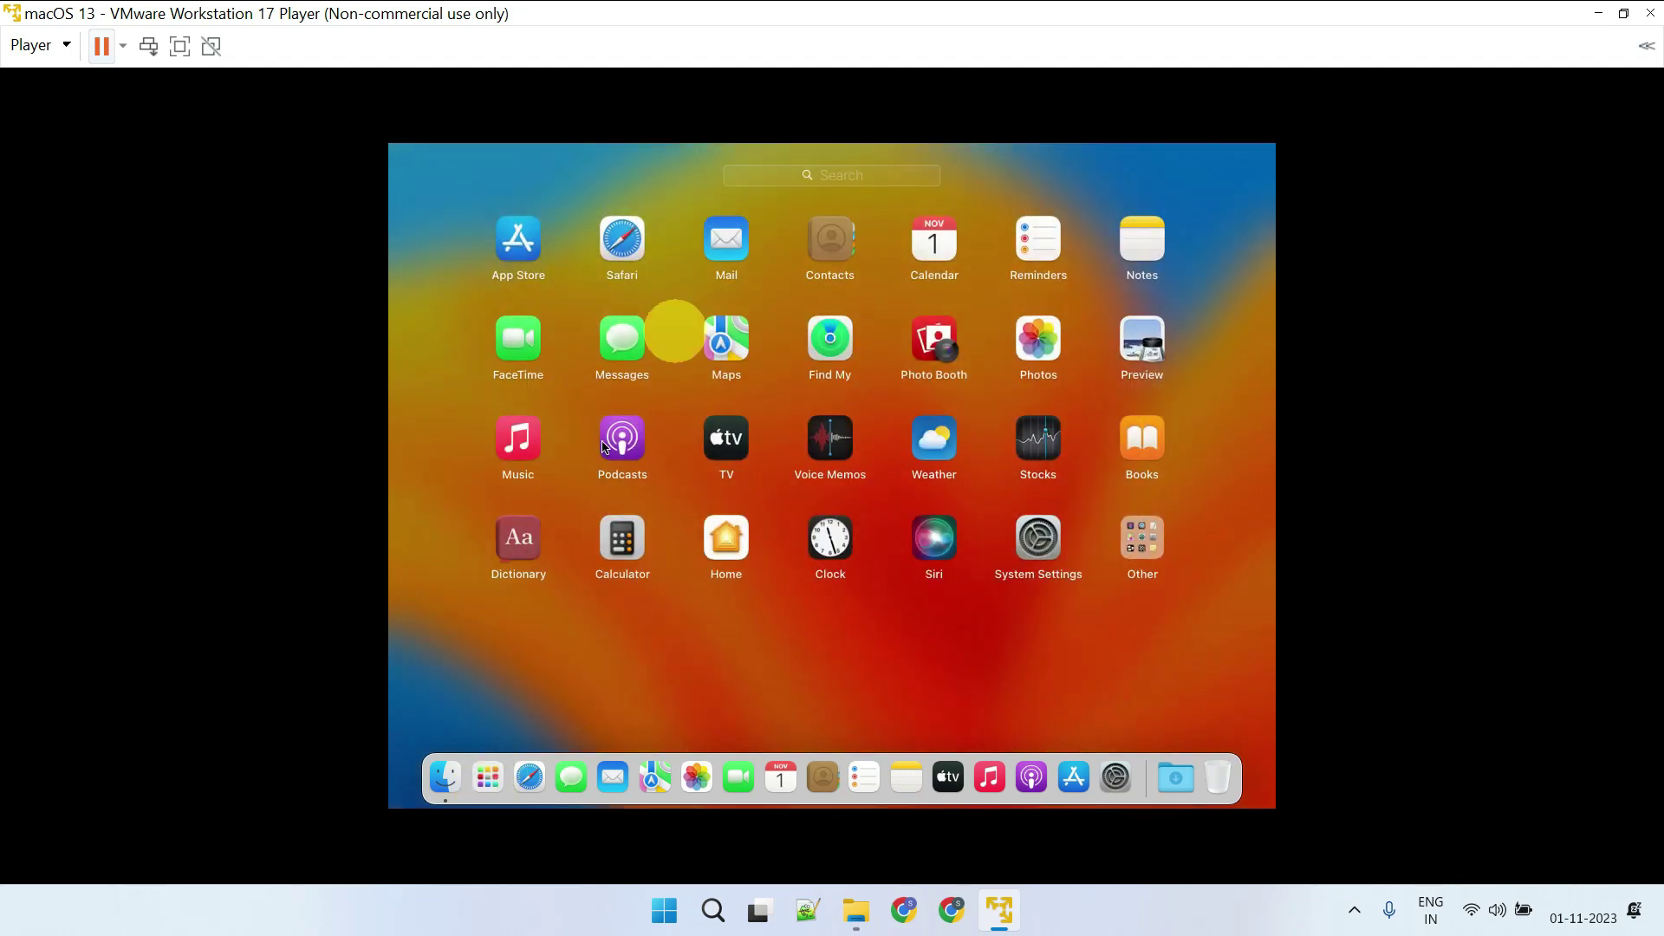